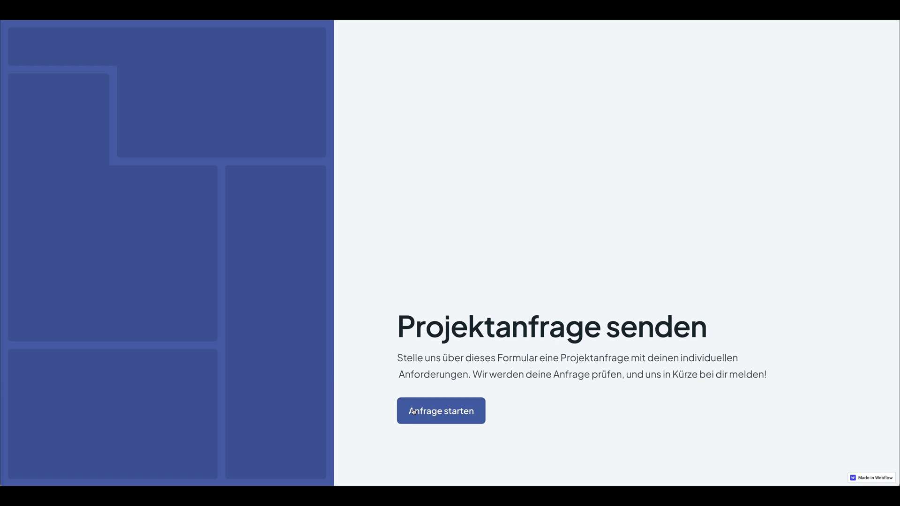
Start the project request, choose Design Erstellung and the Modern style, and return to the project type question
left_click(413, 411)
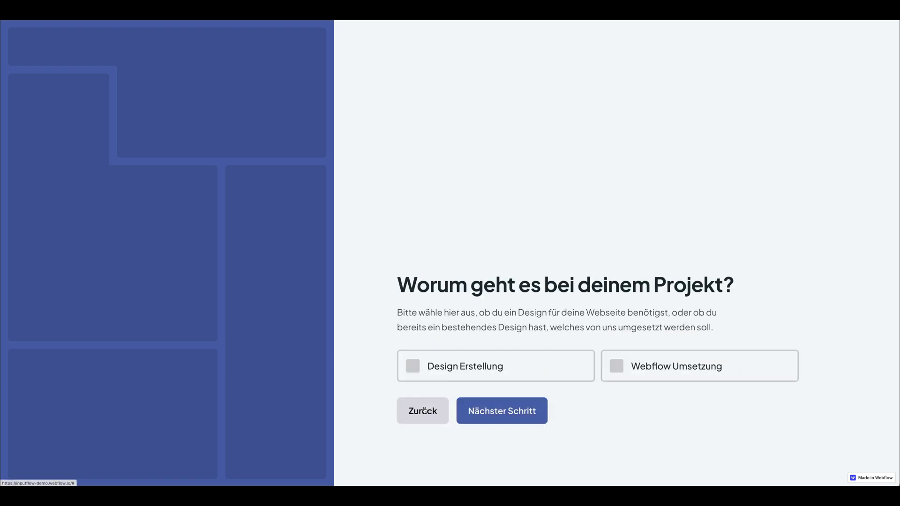
left_click(448, 371)
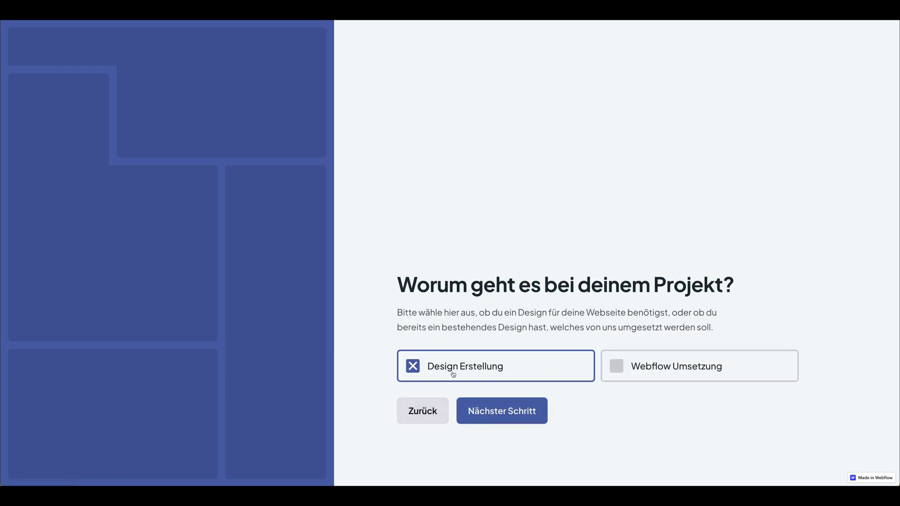
left_click(502, 411)
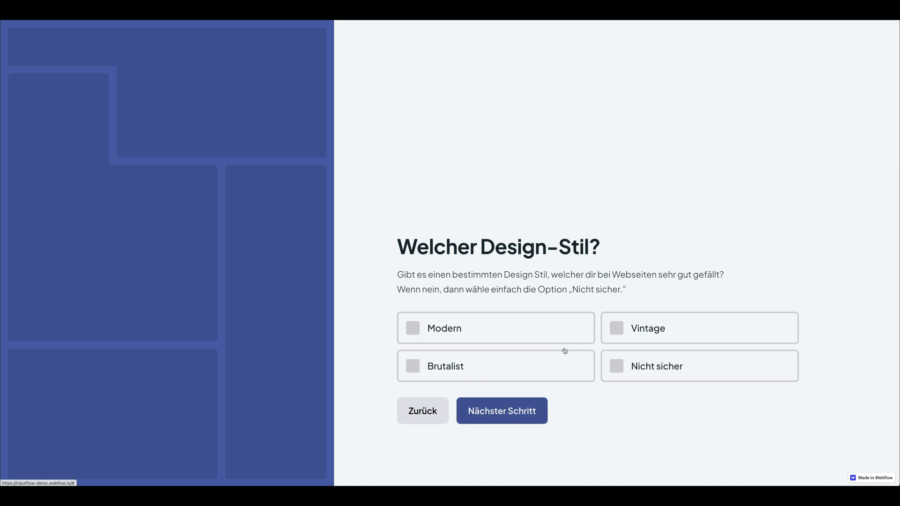
left_click(478, 329)
left_click(441, 401)
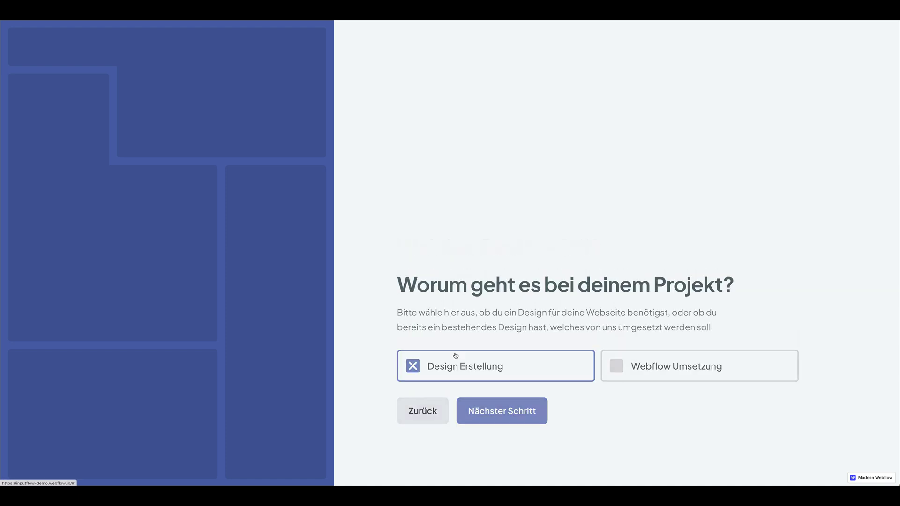
Switch the project type to Webflow Umsetzung and choose Cookie Consent as a required integration
left_click(645, 365)
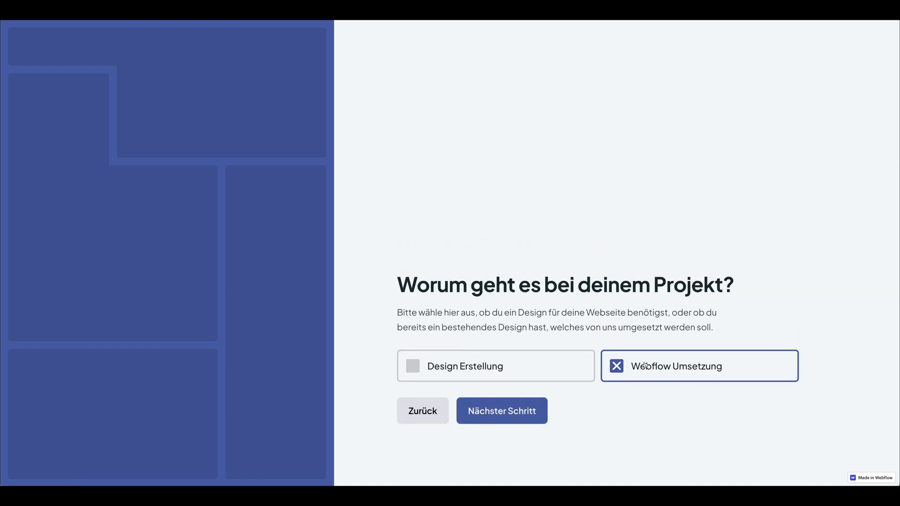
left_click(502, 411)
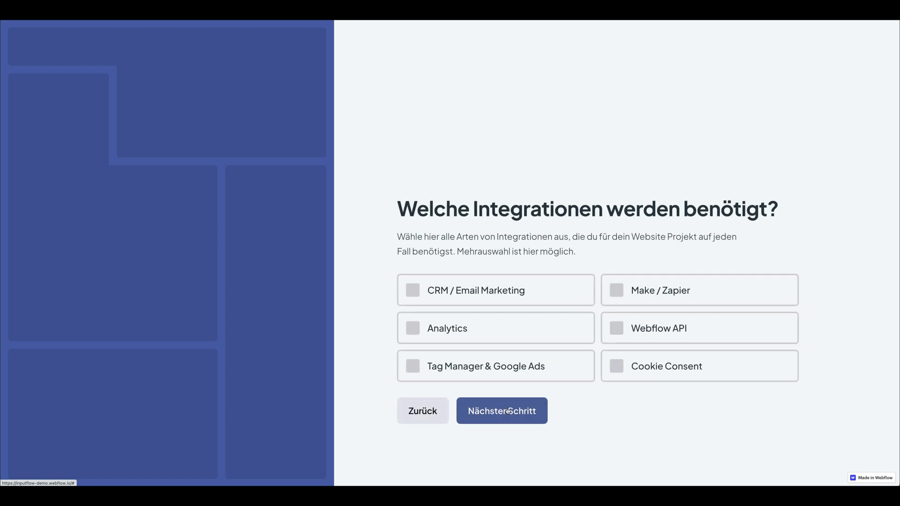
left_click(648, 373)
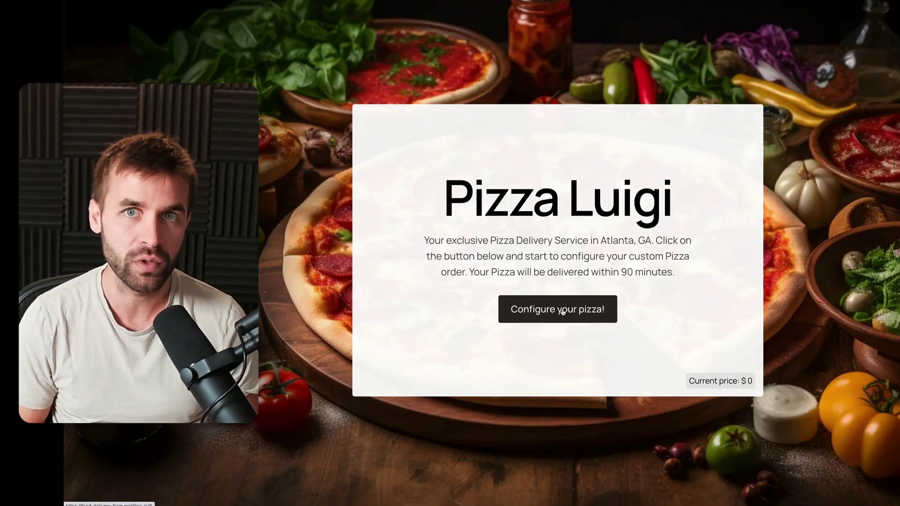
Configure a Medium pizza with Rice dough in the Pizza Luigi order form
left_click(557, 310)
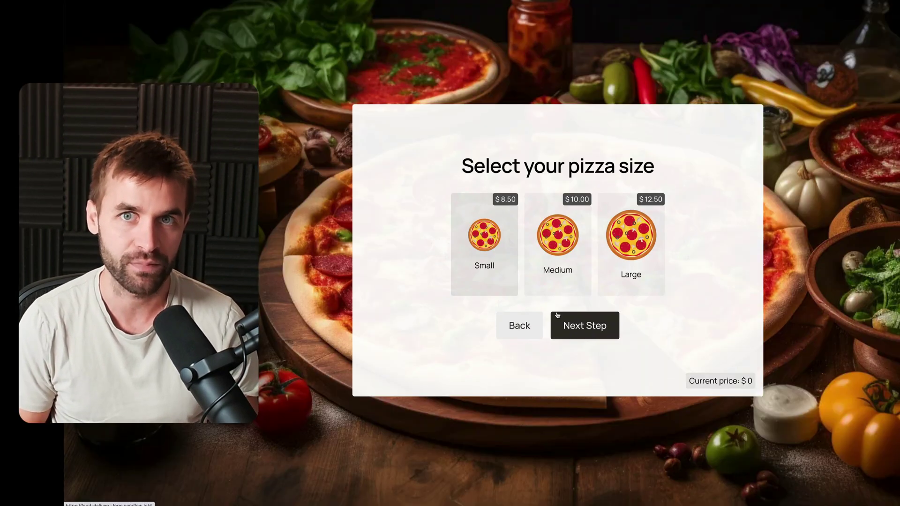
left_click(565, 242)
left_click(580, 331)
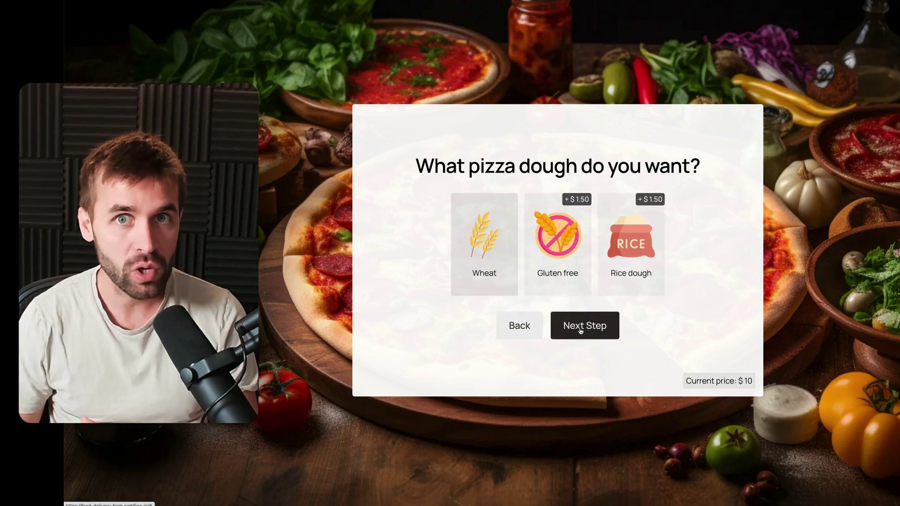
left_click(614, 267)
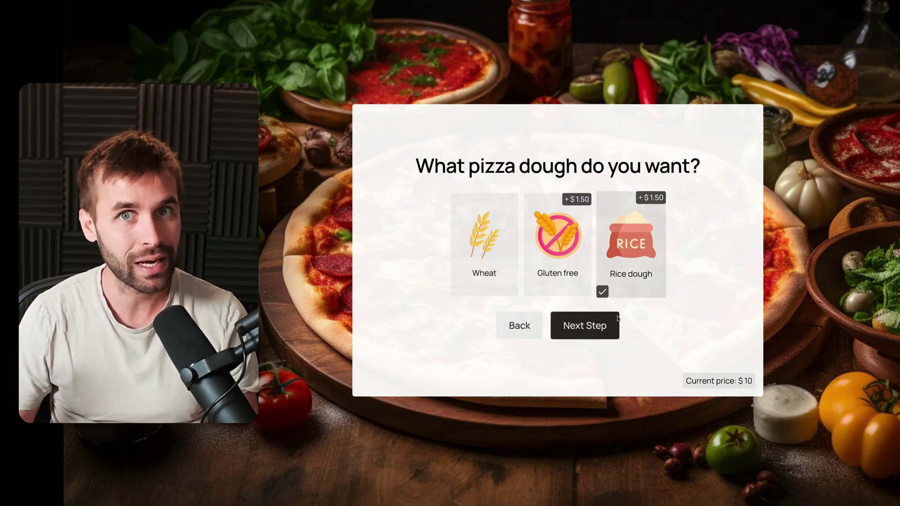
left_click(589, 326)
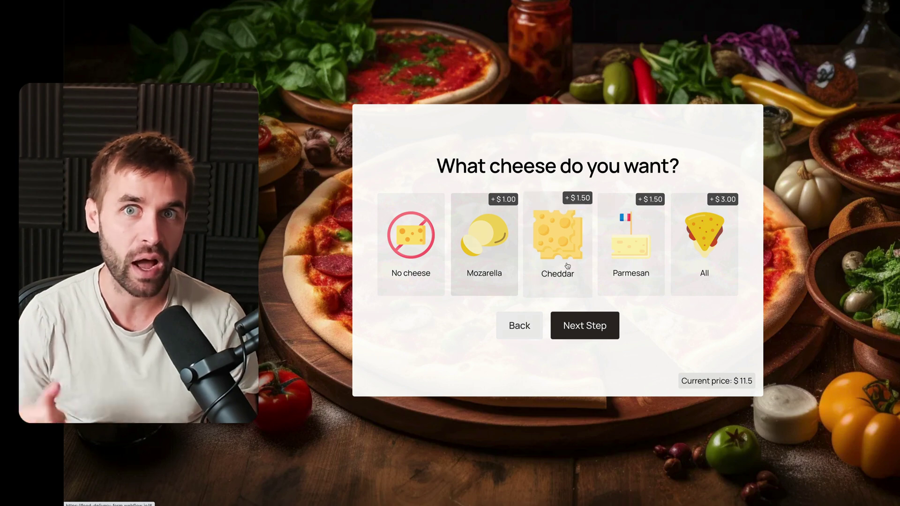
Add Cheddar cheese to the pizza and continue to the delivery address form
left_click(568, 266)
left_click(586, 326)
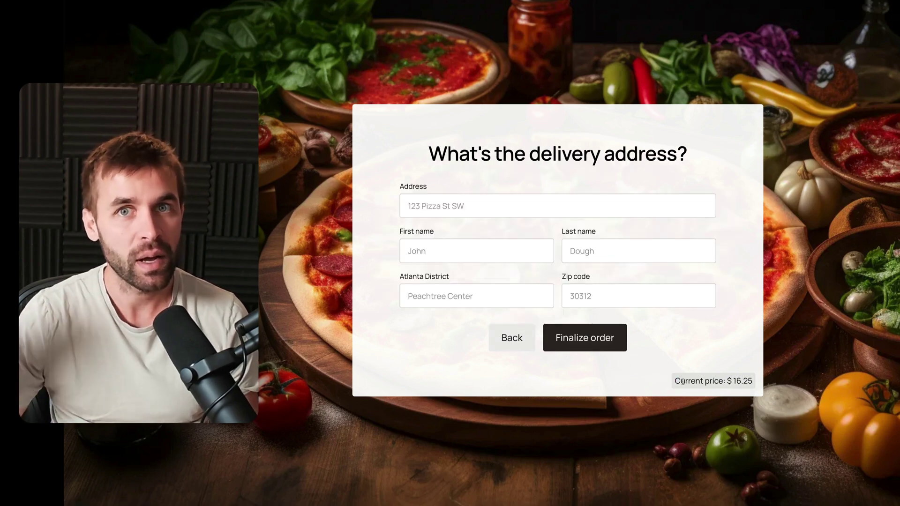
double_click(758, 385)
triple_click(742, 381)
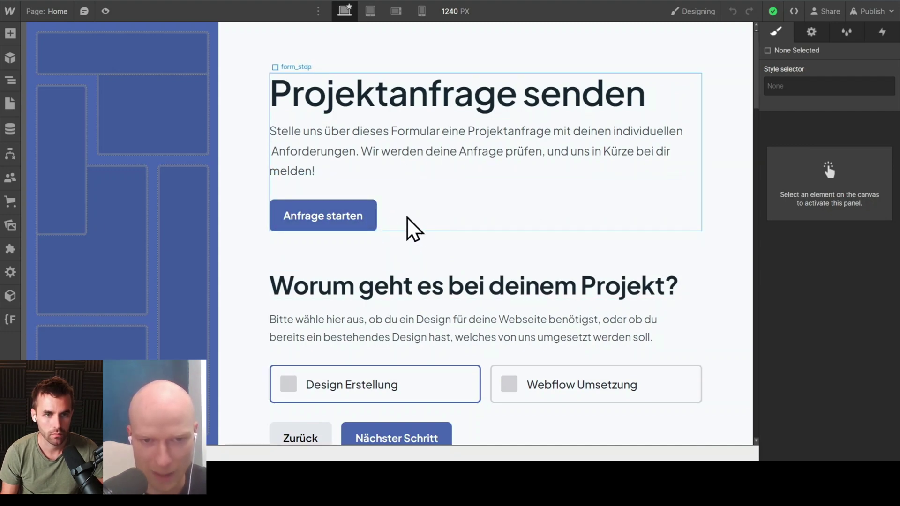
In the Webflow Designer, examine the form_step elements in the page hierarchy and their matching questions on the canvas
left_click(407, 217)
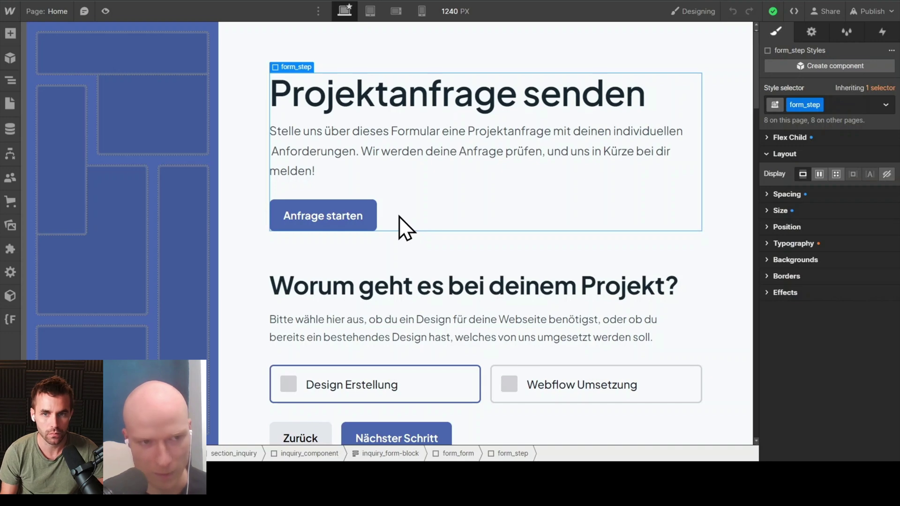
key("z")
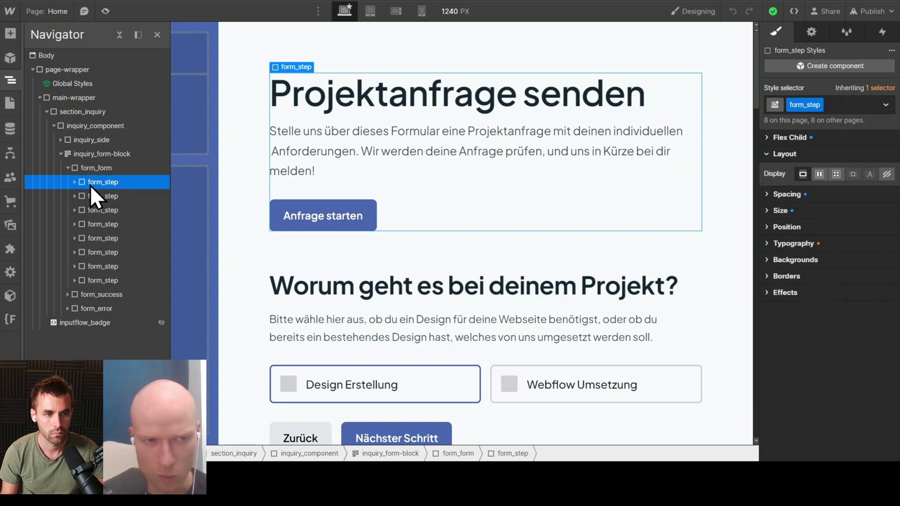
left_click(114, 212)
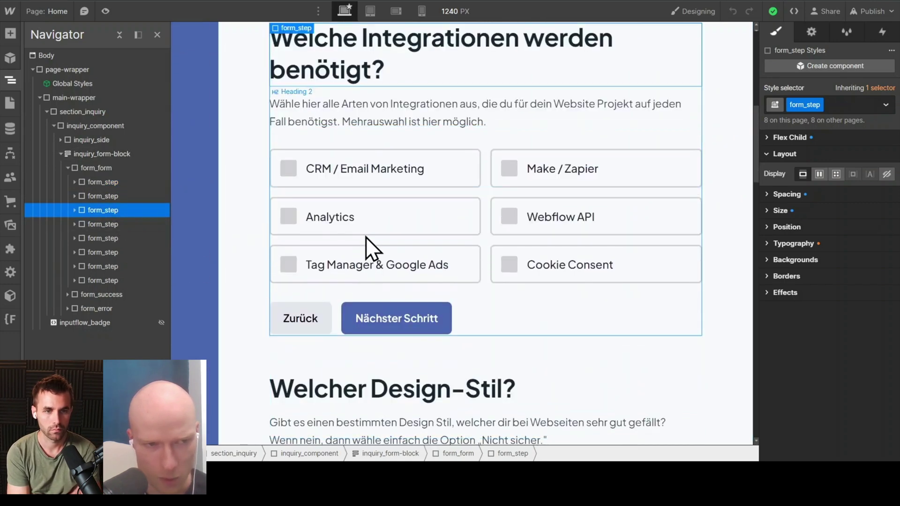
left_click(106, 225)
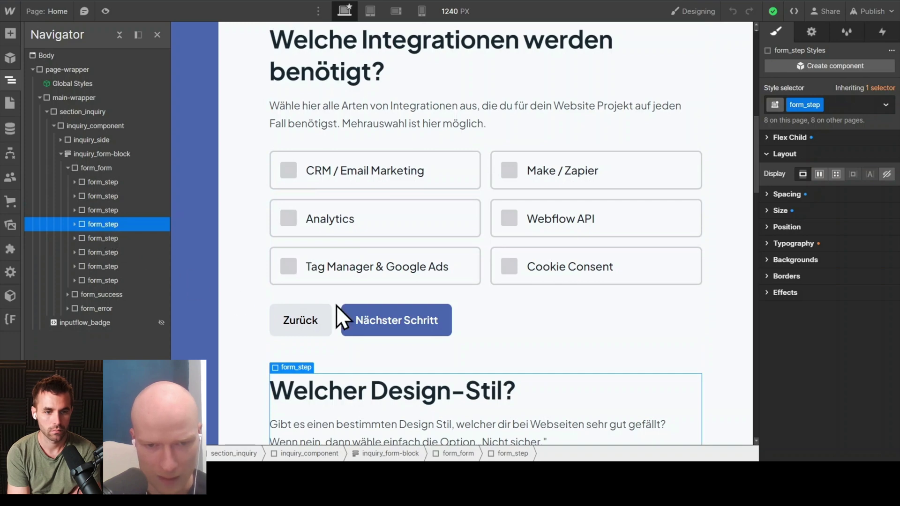
scroll(466, 315, "down", 1)
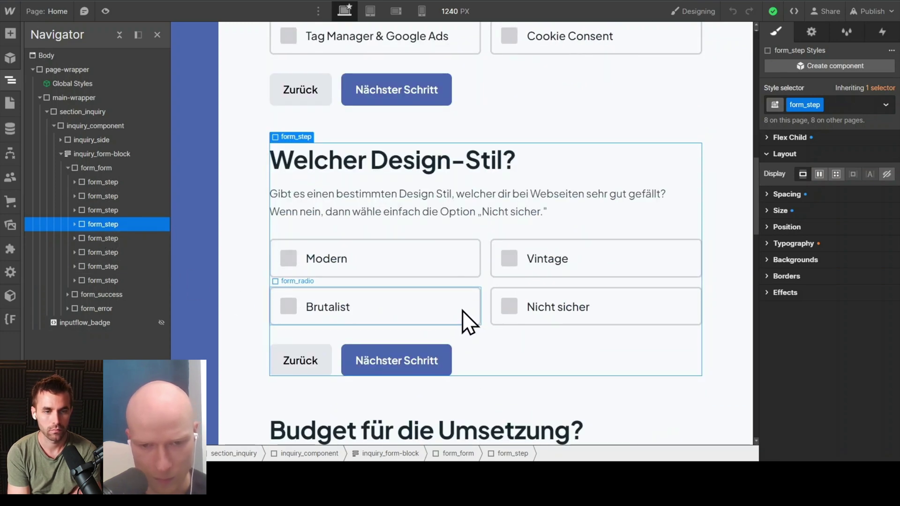
scroll(460, 310, "down", 4)
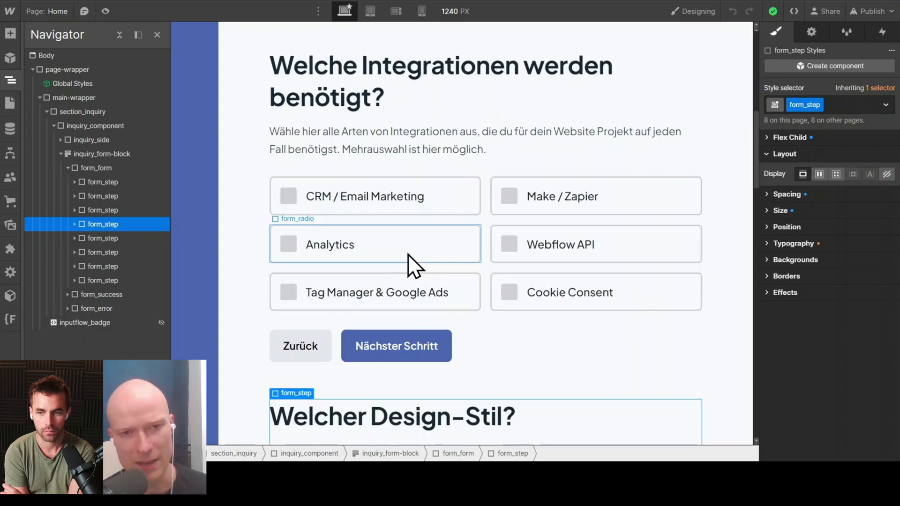
scroll(408, 254, "up", 10)
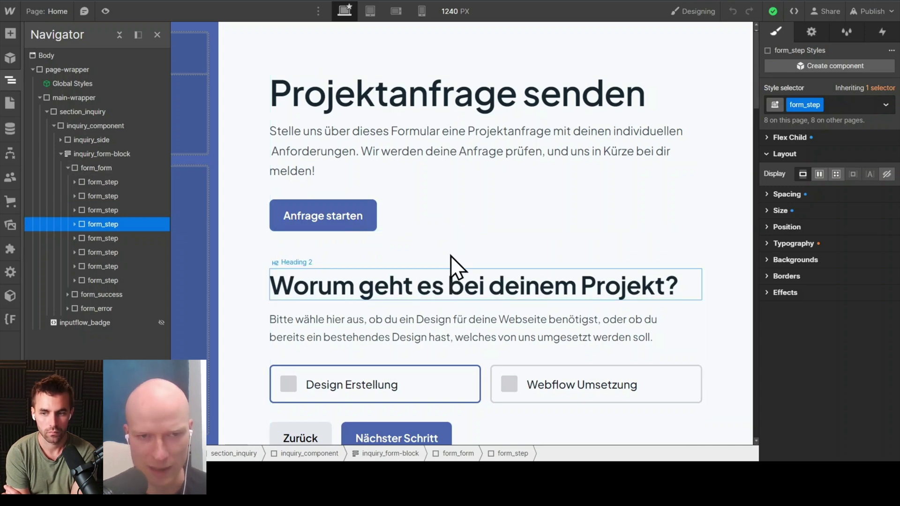
key("z")
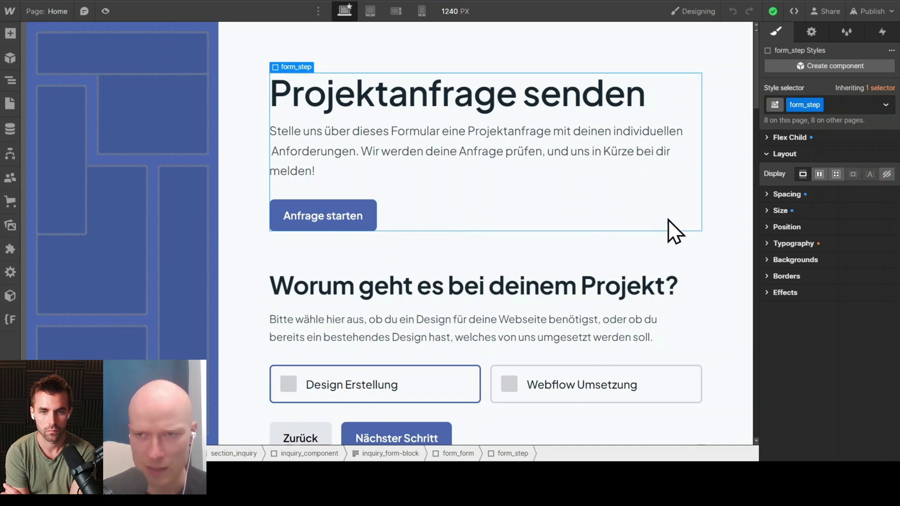
Add the custom attribute if-step with the value "Projektanfrage Start" to the "Projektanfrage senden" form step
left_click(812, 31)
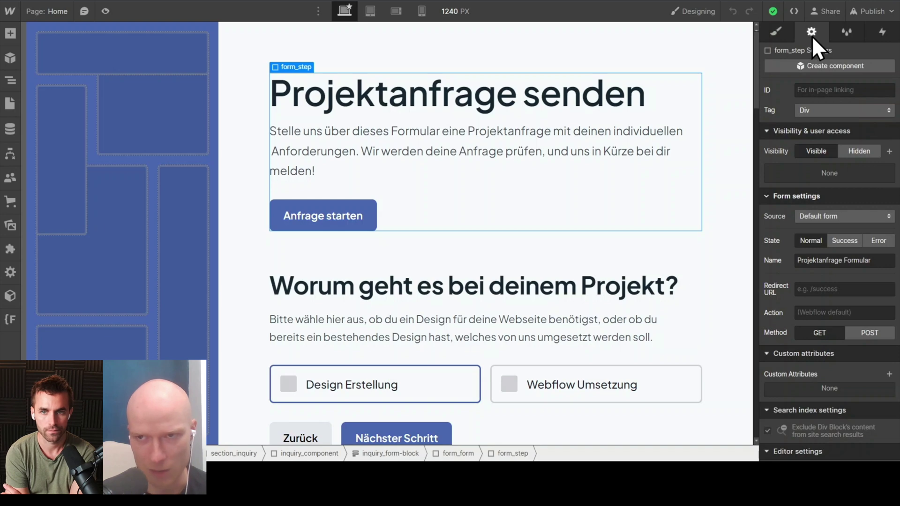
scroll(827, 342, "down", 1)
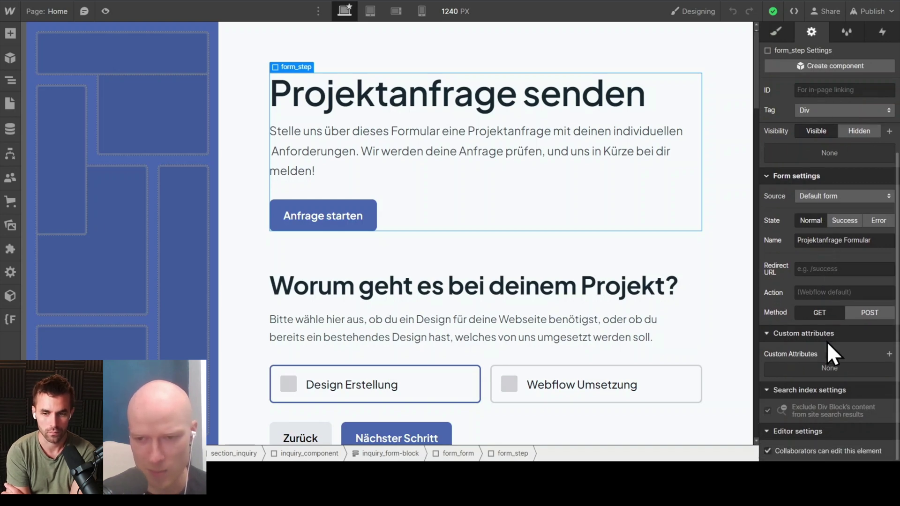
left_click(889, 354)
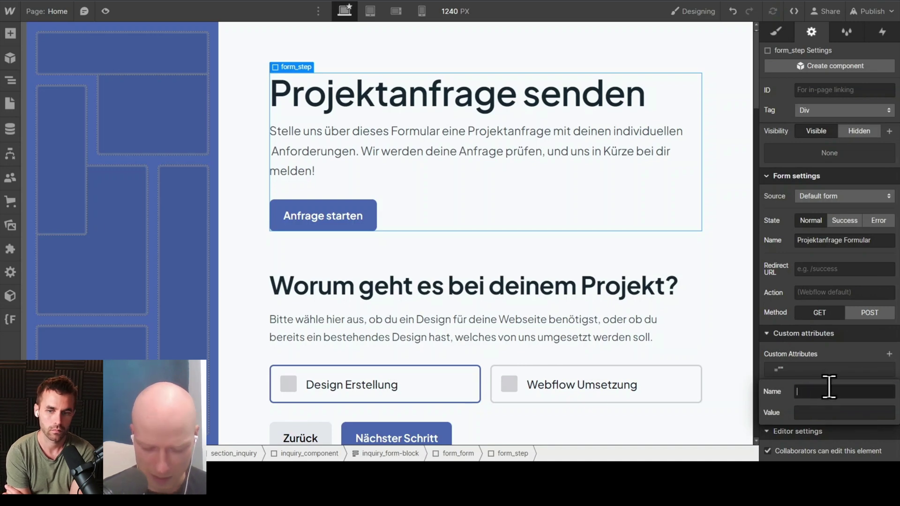
left_click(805, 392)
type("-step")
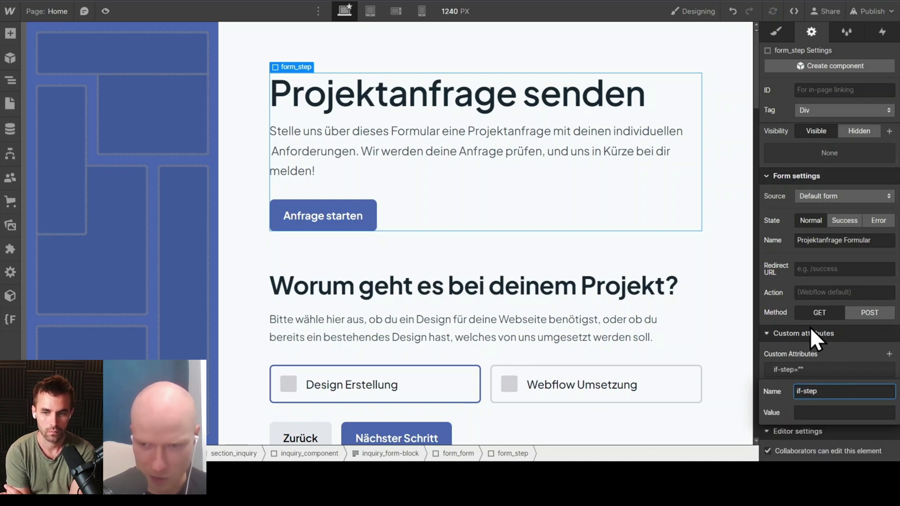
left_click(829, 407)
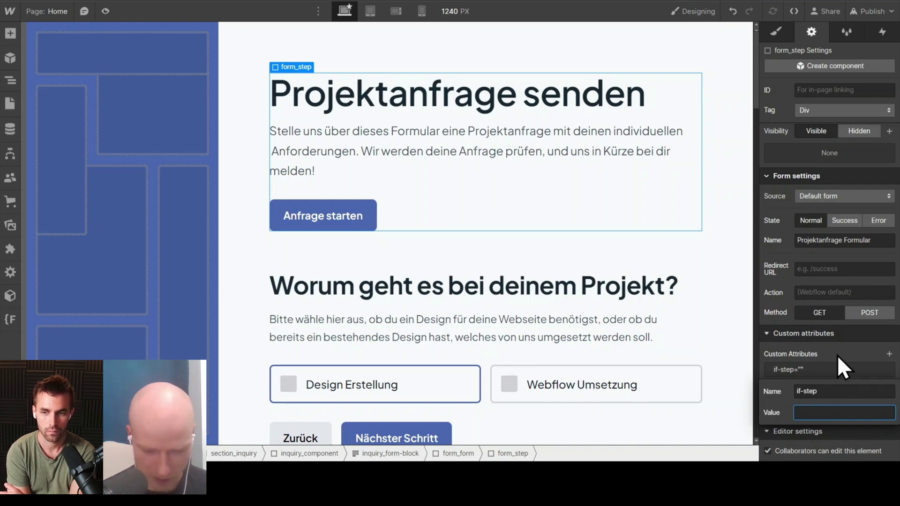
type("P")
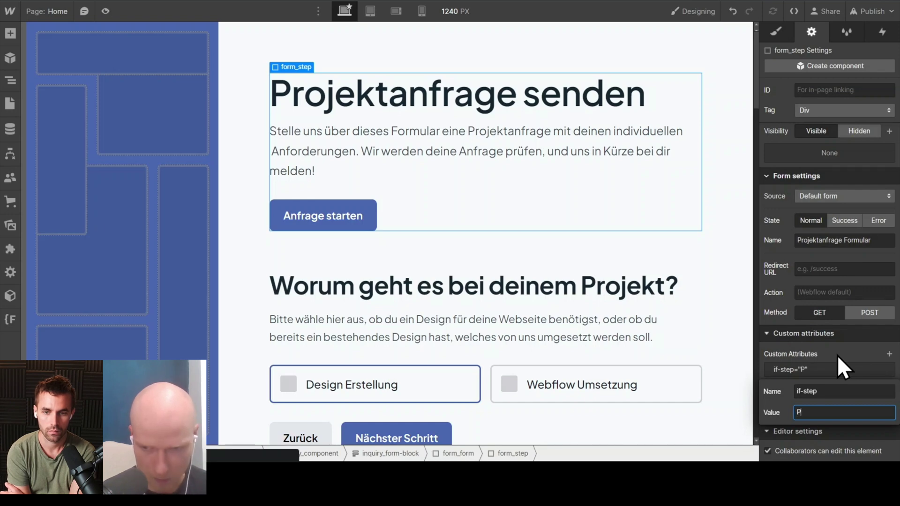
type("rojekta")
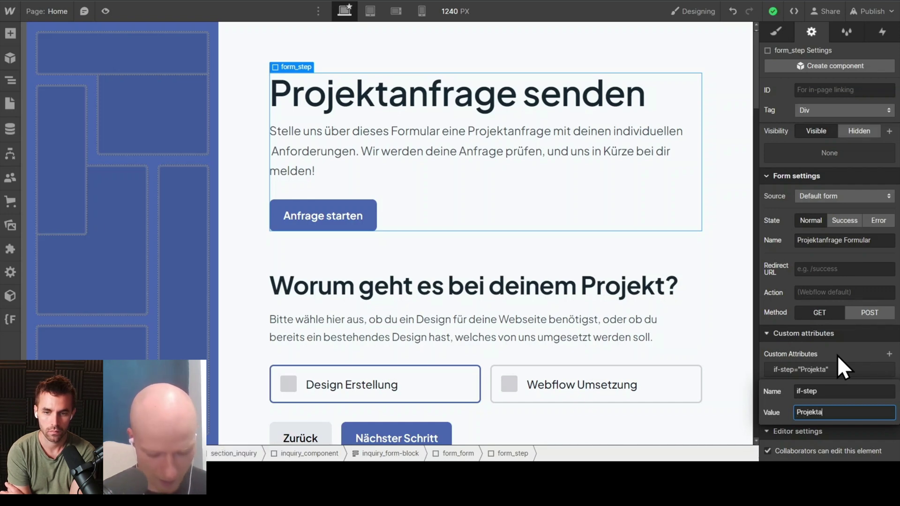
type("nfrage Start")
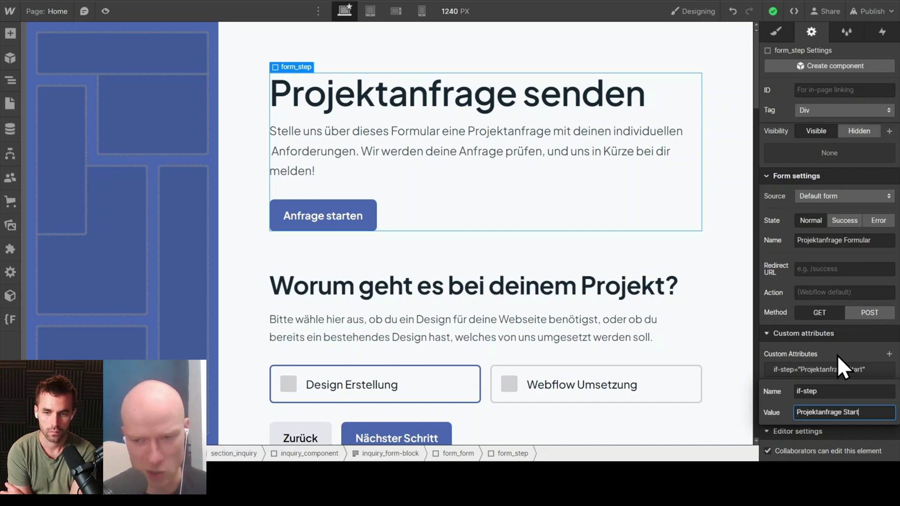
left_click(850, 343)
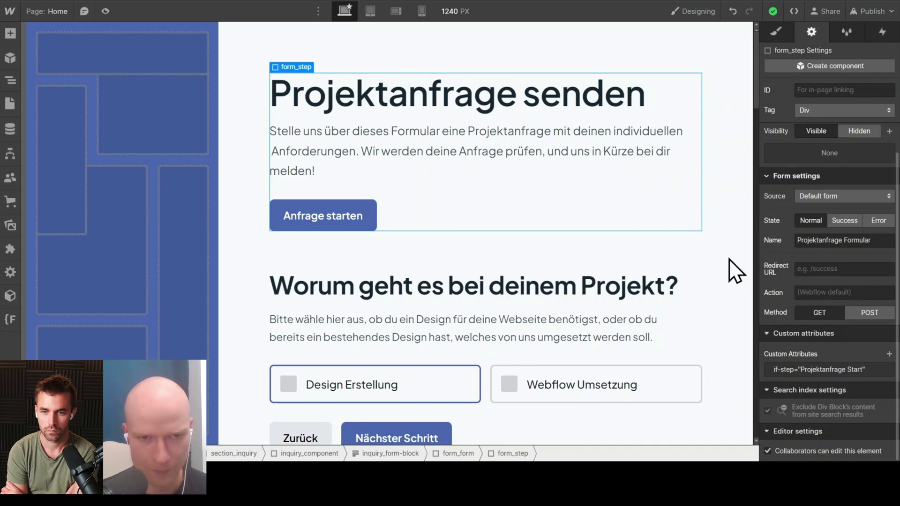
Add the custom attribute if-step with the value "Worum geht es" to the "Worum geht es bei deinem Projekt?" form step
scroll(723, 261, "down", 4)
key("Down")
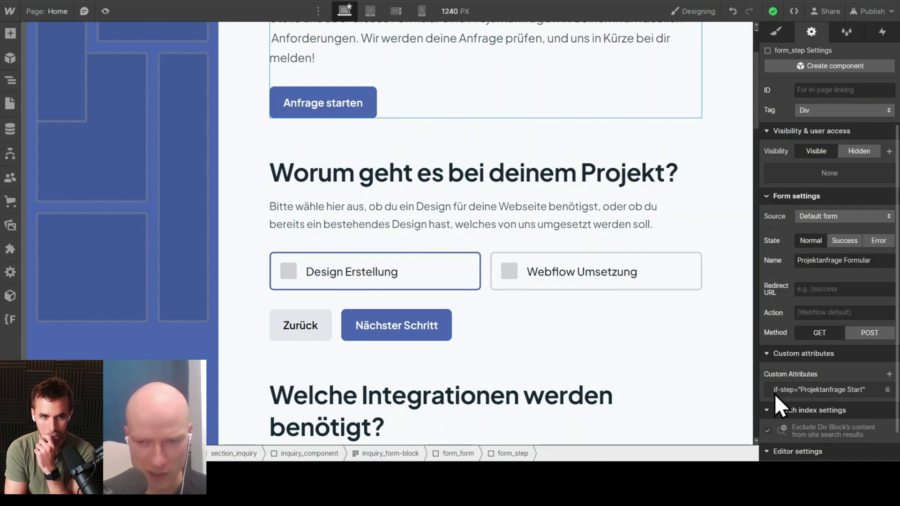
left_click(825, 390)
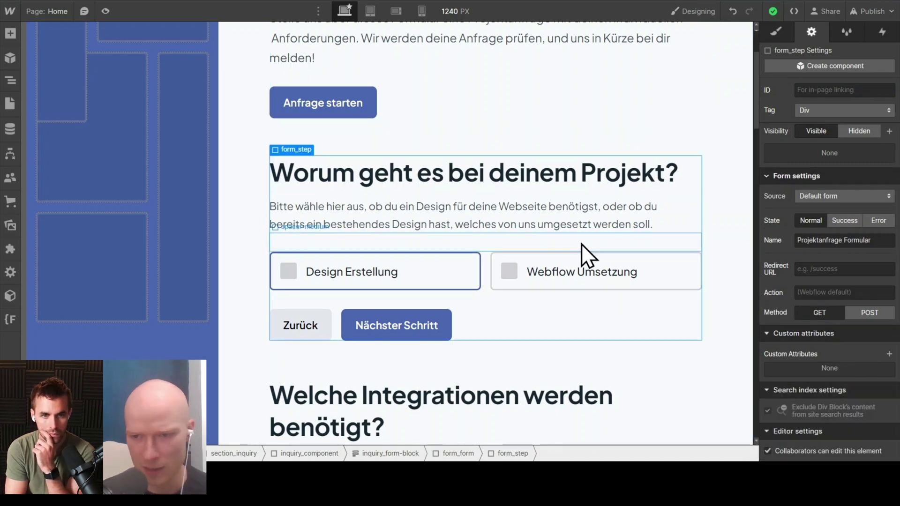
left_click(890, 354)
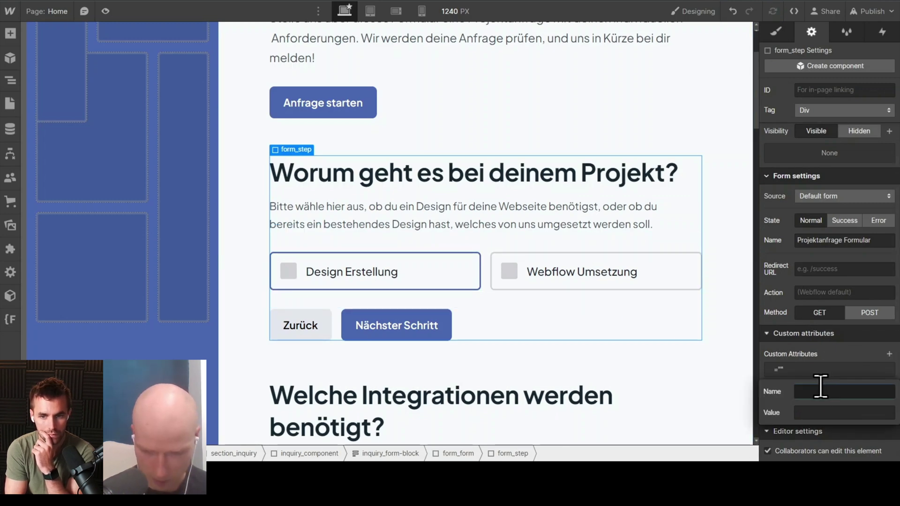
type("if-s")
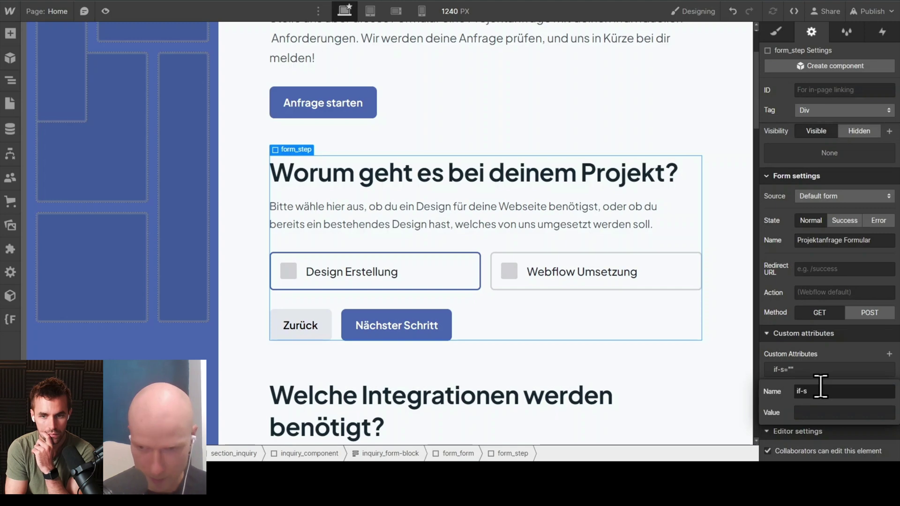
type("tep")
key("Tab")
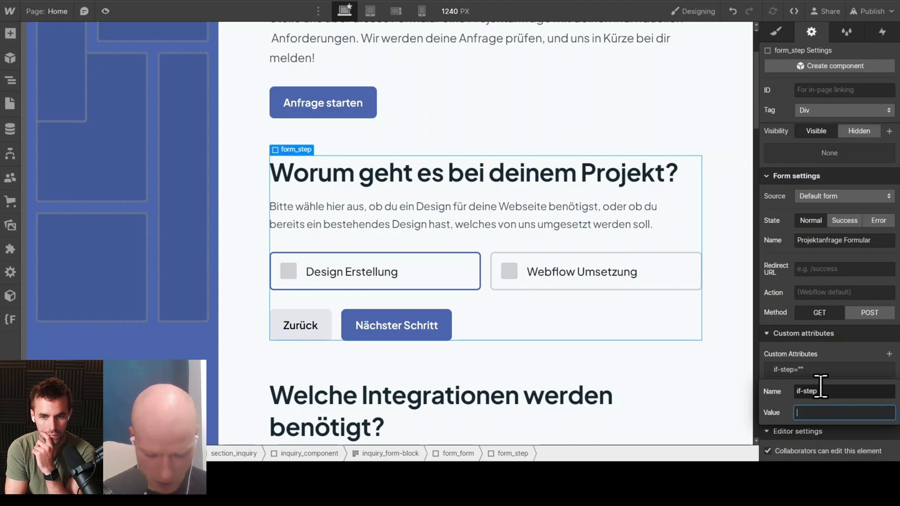
type("Worum geht ")
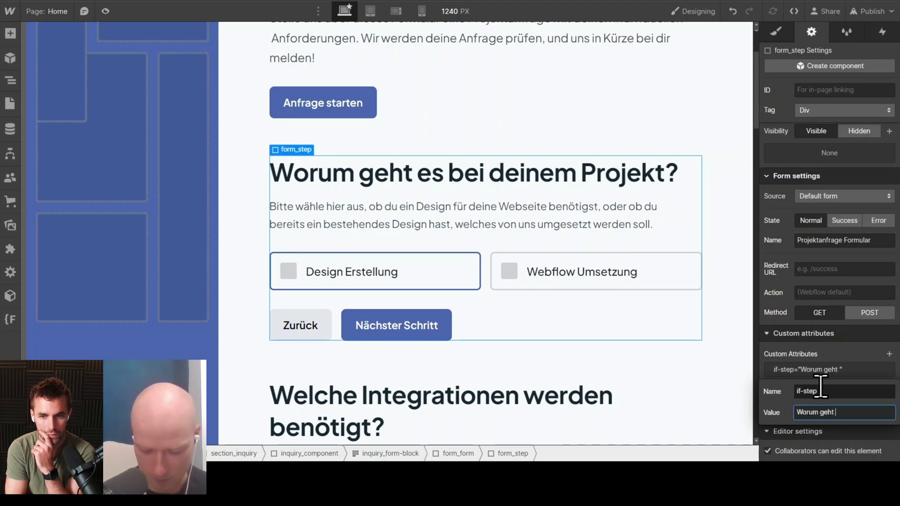
type("es")
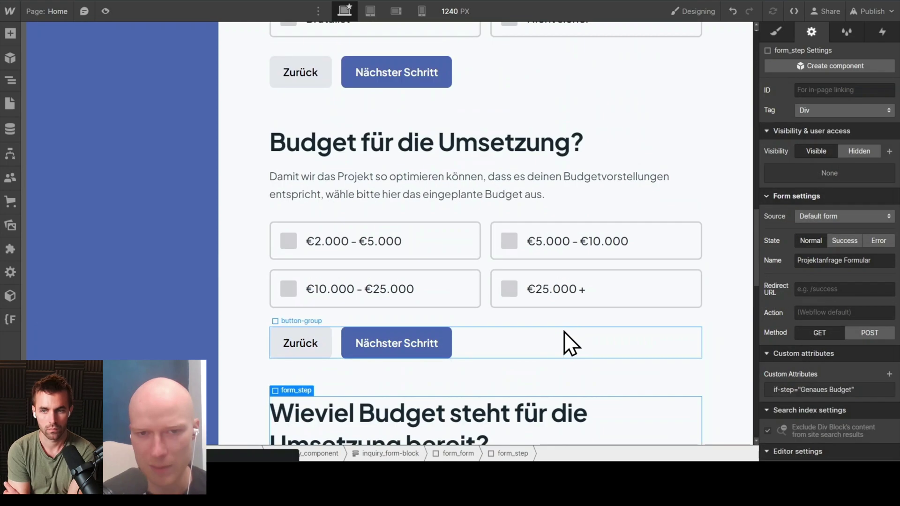
Add the custom attribute if-element with the value "button-next" to the "Anfrage starten" button of the first form step
scroll(564, 328, "up", 15)
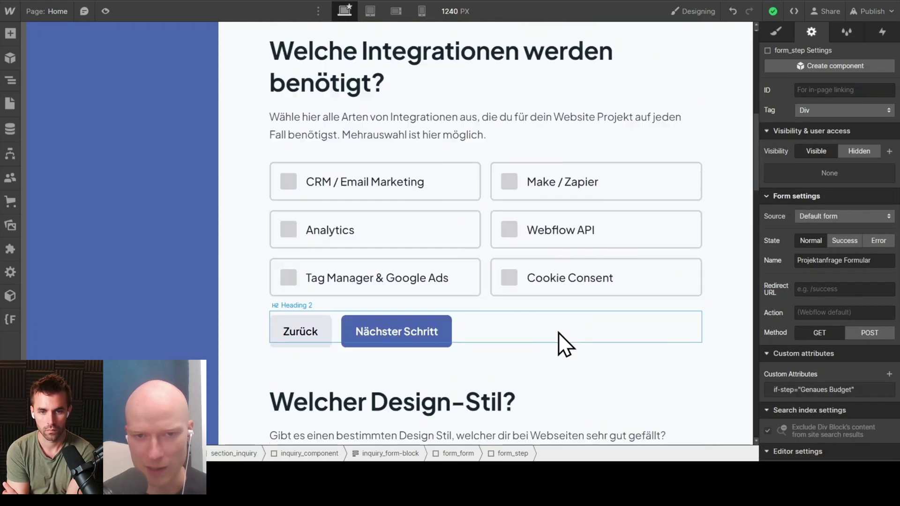
scroll(558, 333, "up", 5)
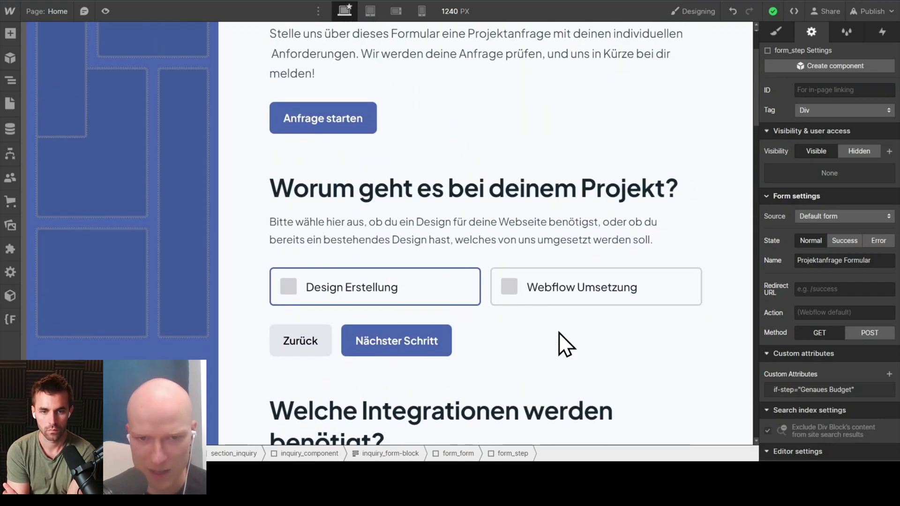
scroll(559, 332, "down", 3)
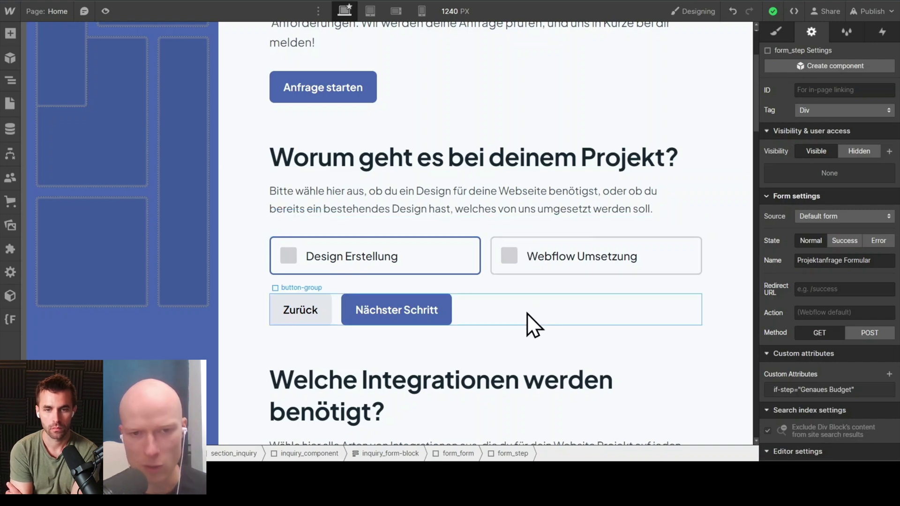
scroll(527, 312, "up", 3)
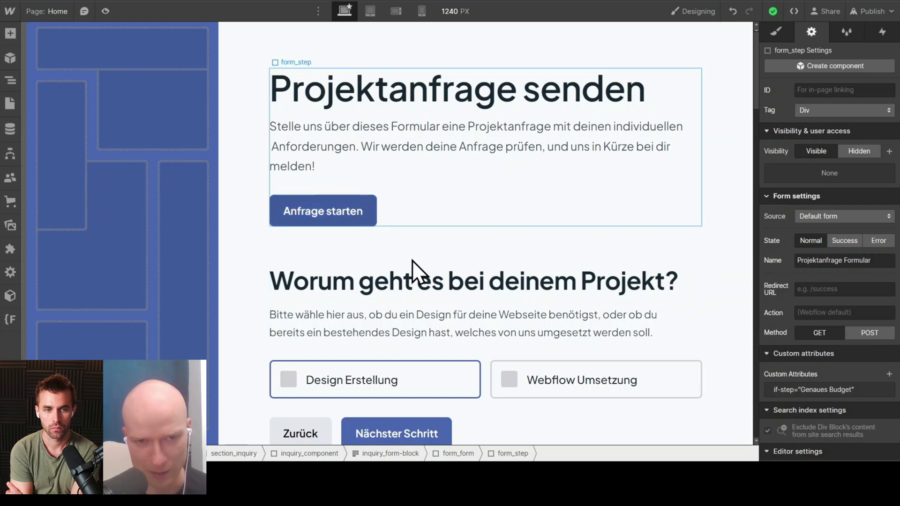
left_click(369, 204)
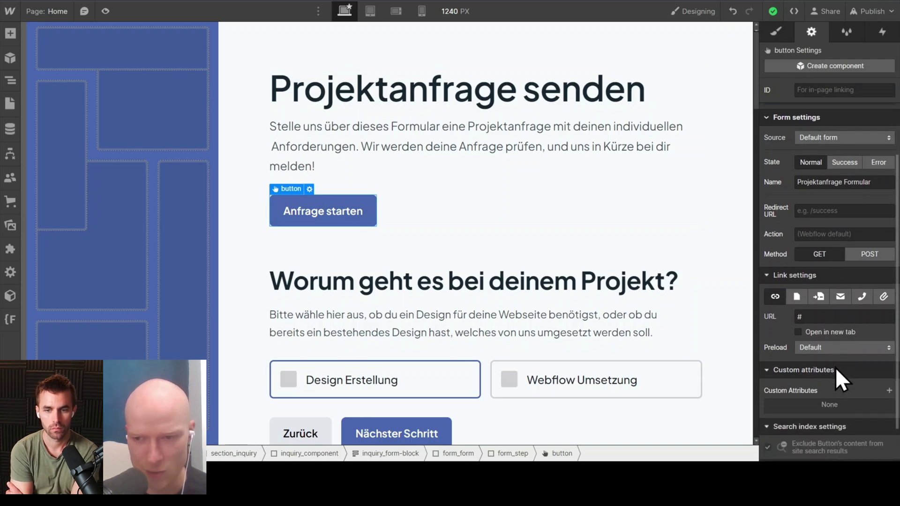
left_click(889, 390)
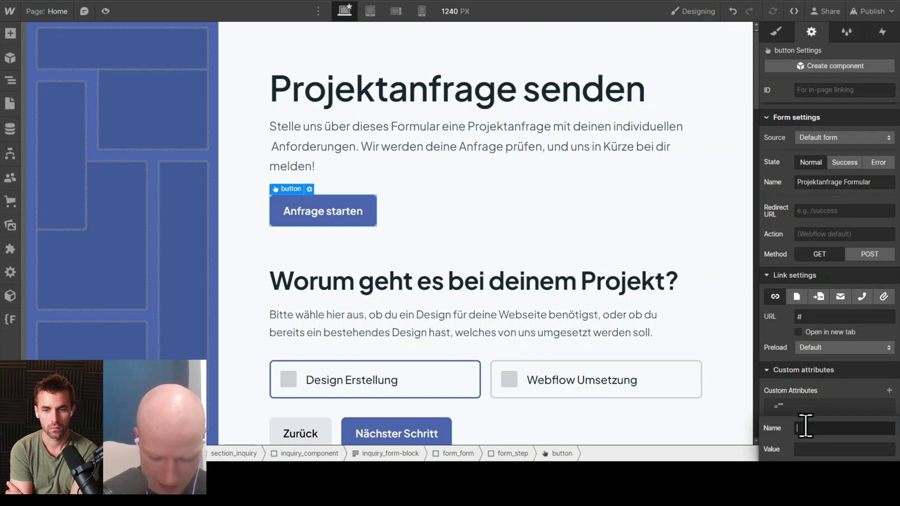
type("if-el")
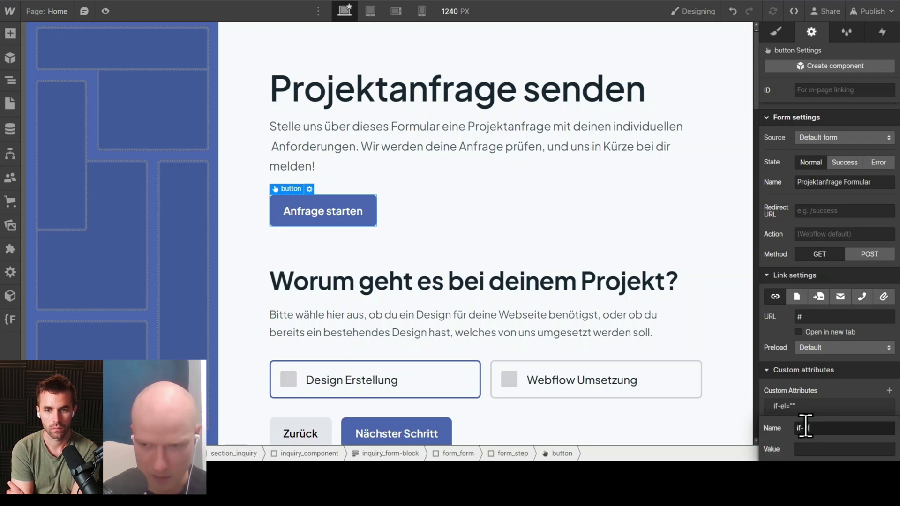
type("emen")
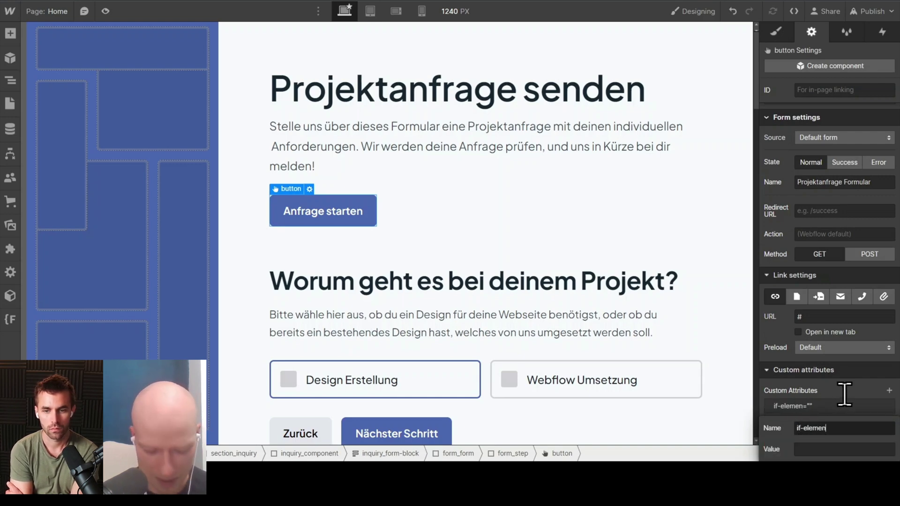
type("t")
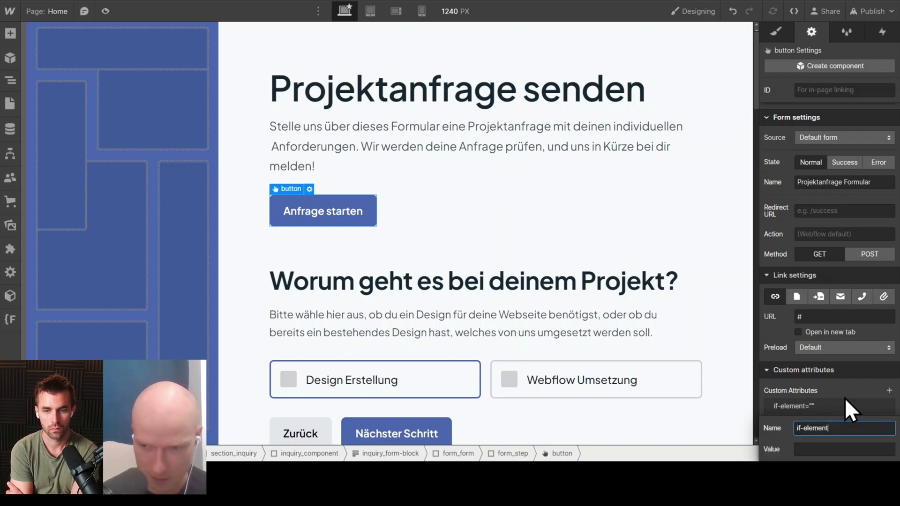
left_click(826, 448)
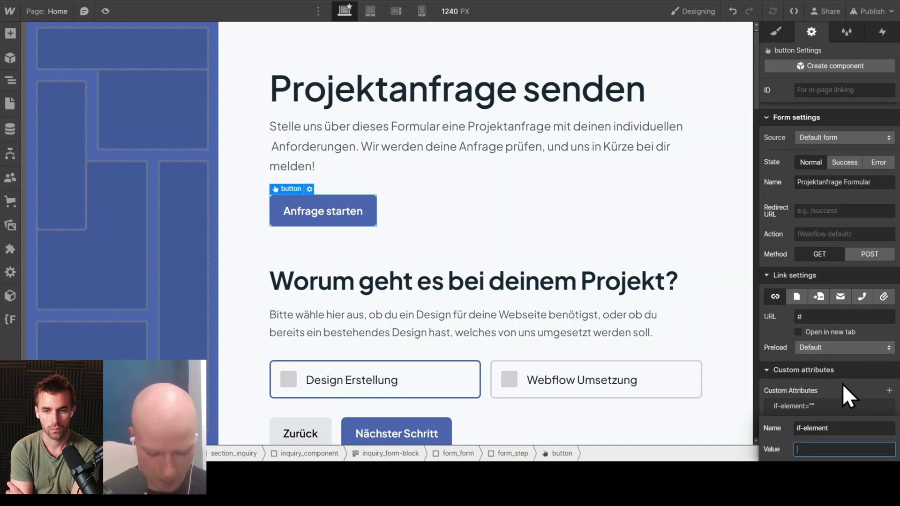
type("button")
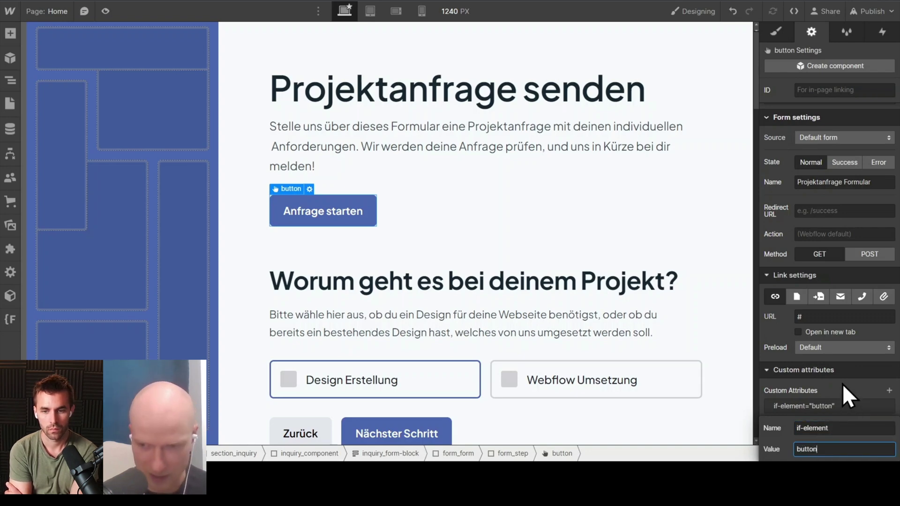
type("-next")
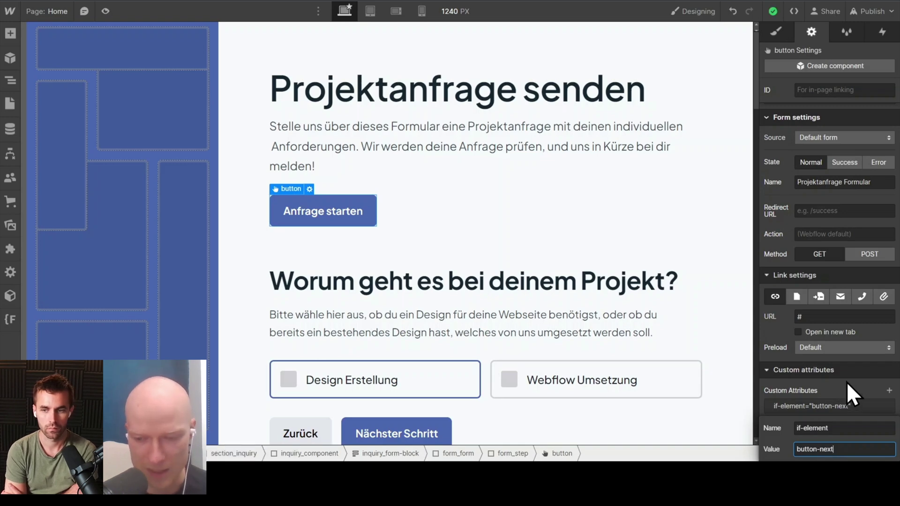
key("Return")
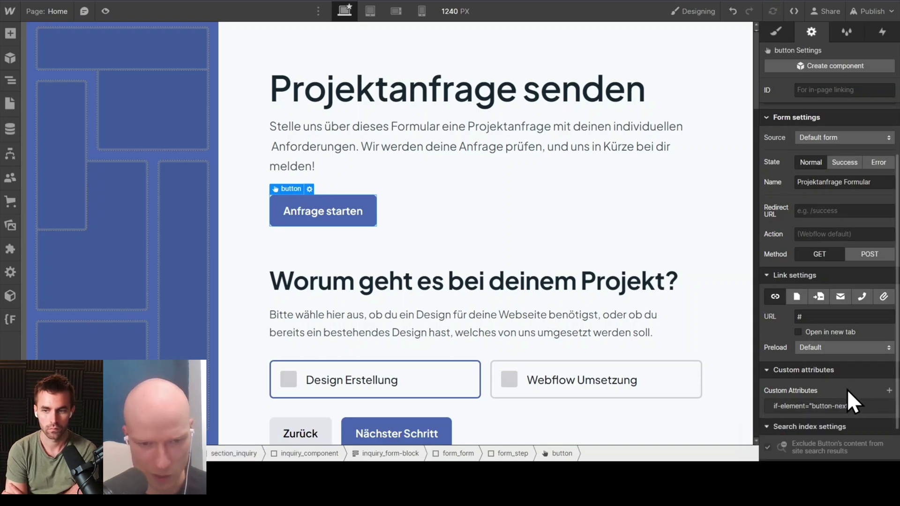
Add the custom attribute if-element with the value "button-back" to the "Zurück" button of the "Worum geht es bei deinem Projekt?" step
scroll(517, 277, "down", 3)
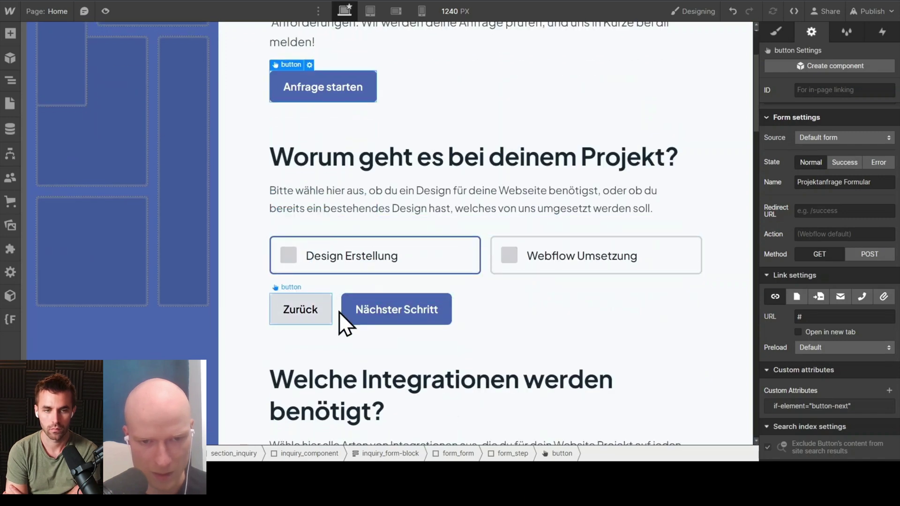
left_click(327, 313)
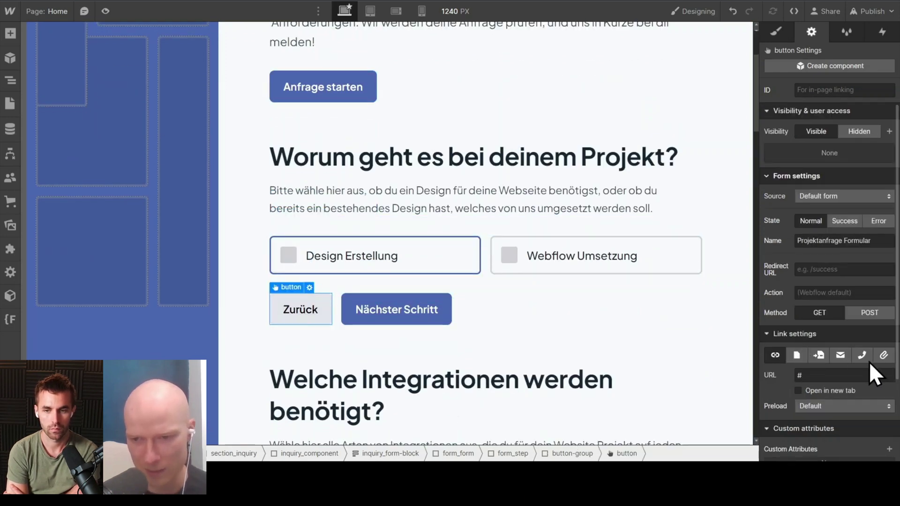
scroll(869, 362, "down", 2)
left_click(890, 355)
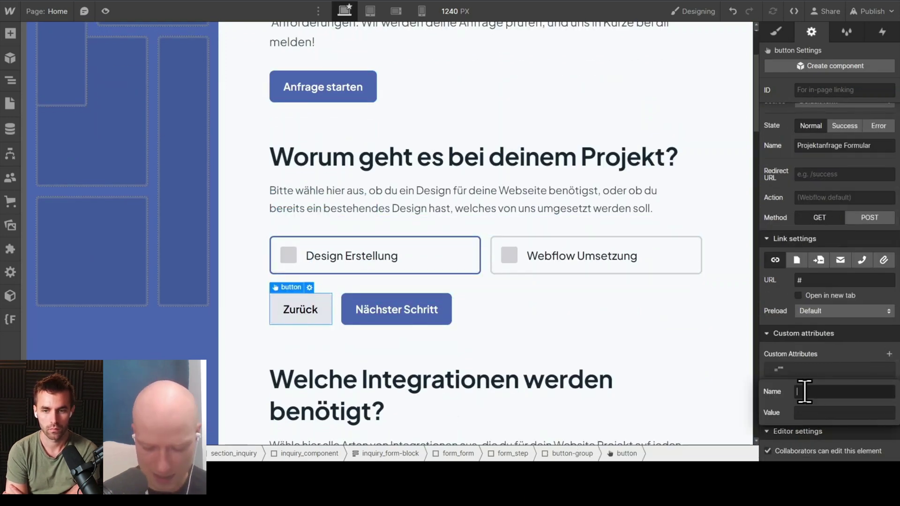
type("if-element")
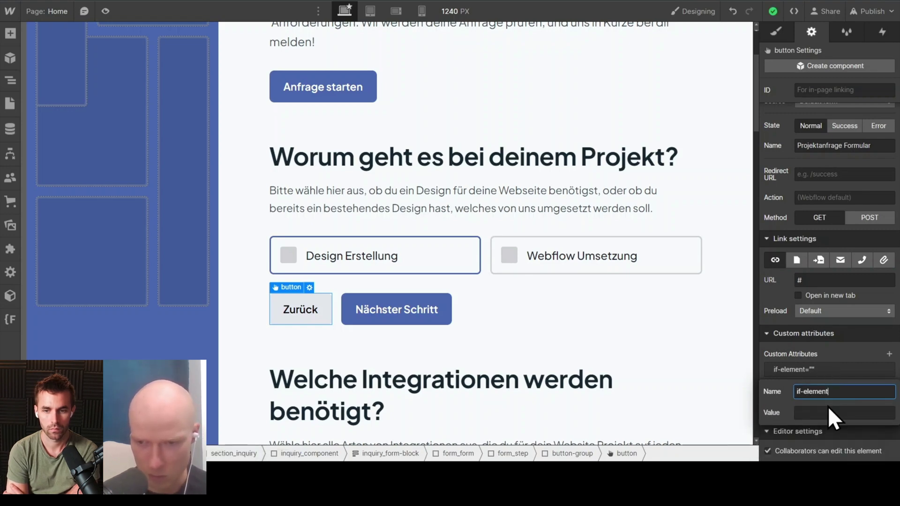
left_click(814, 408)
type("bu")
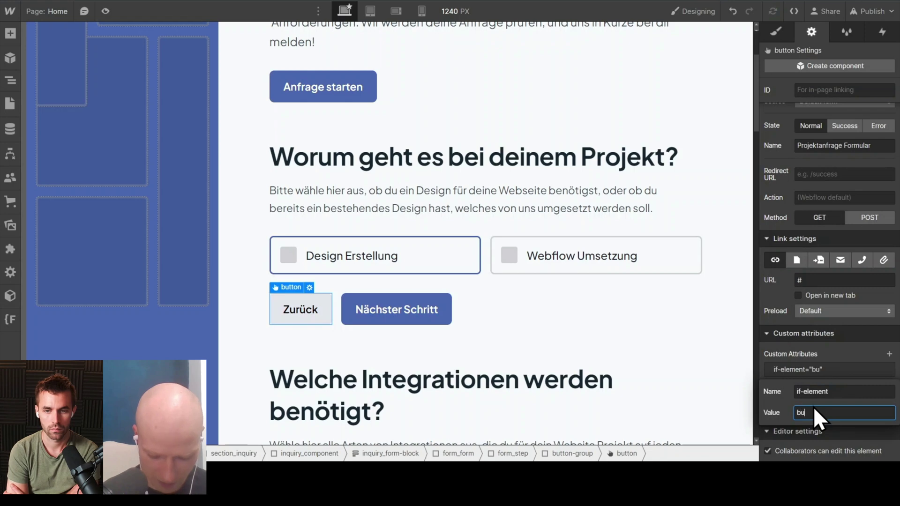
type("tton-back")
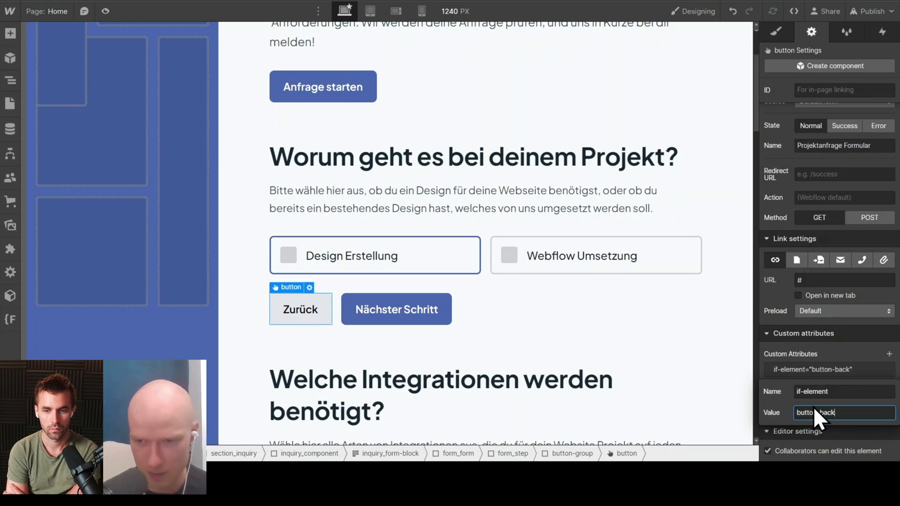
left_click(851, 347)
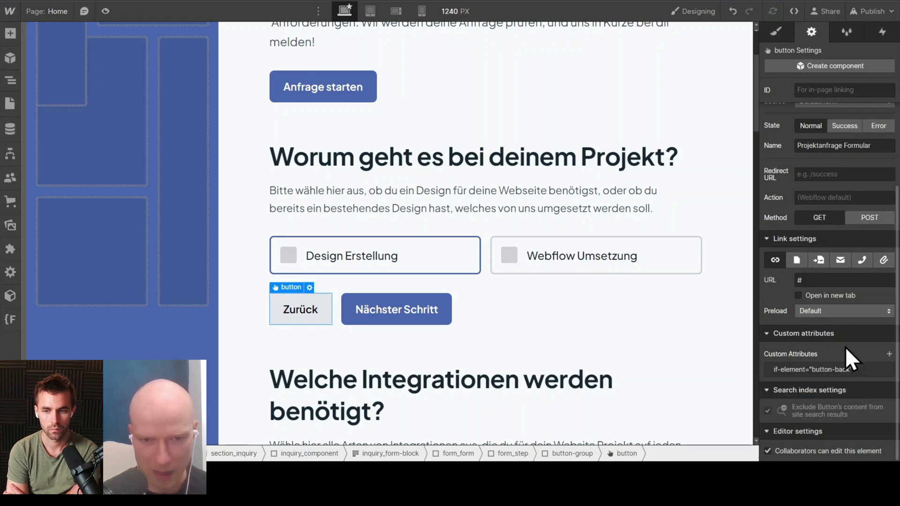
Add the custom attribute if-element with the value "button-next" to the "Nächster Schritt" button of the "Worum geht es bei deinem Projekt?" step
left_click(443, 308)
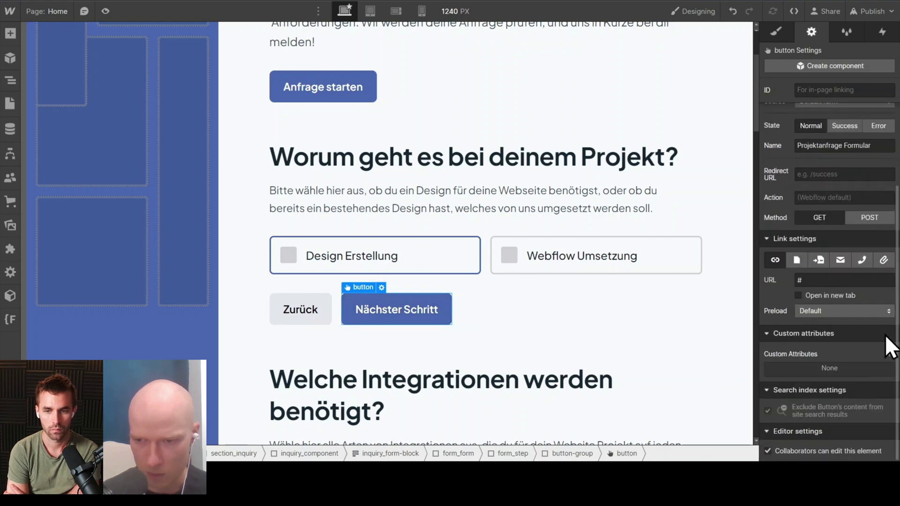
left_click(890, 355)
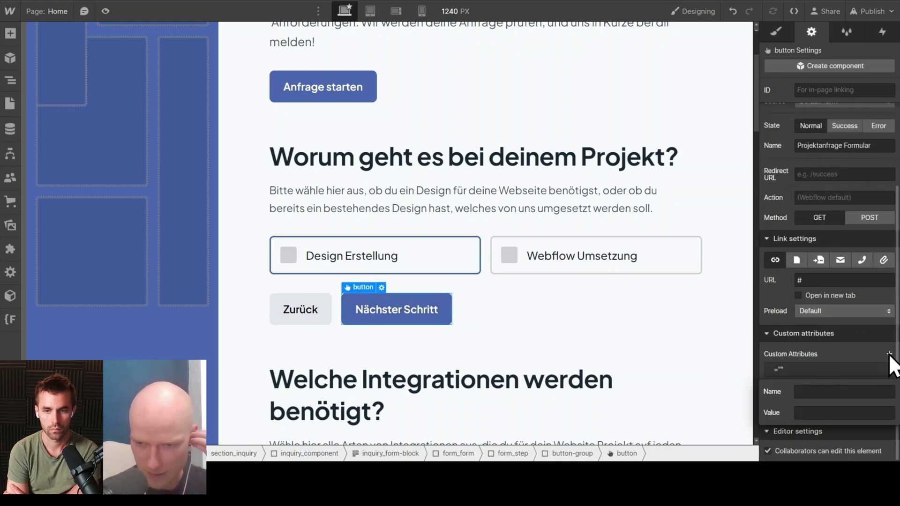
left_click(828, 388)
type("i")
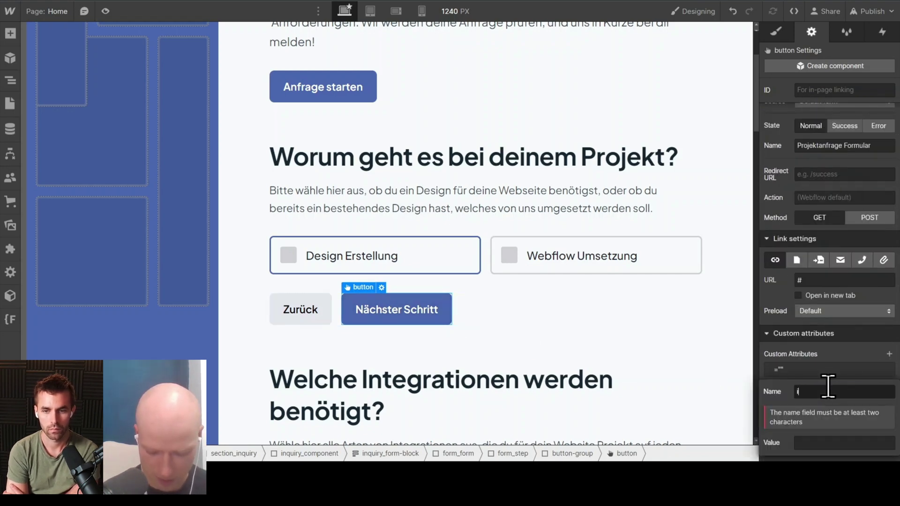
type("f-element")
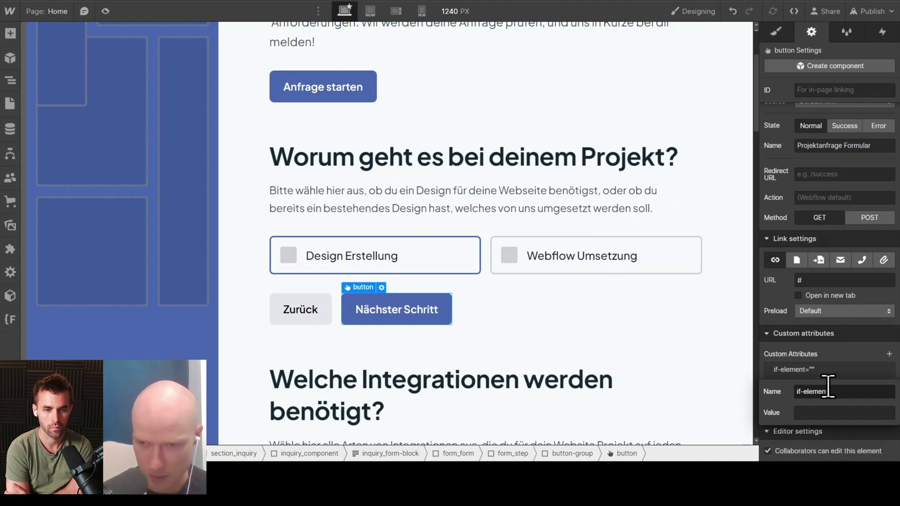
key("Tab")
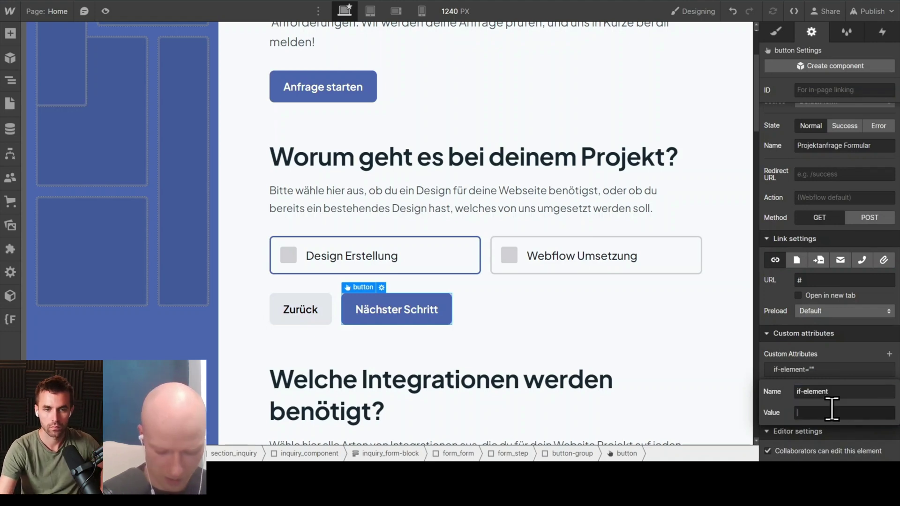
type("button-n")
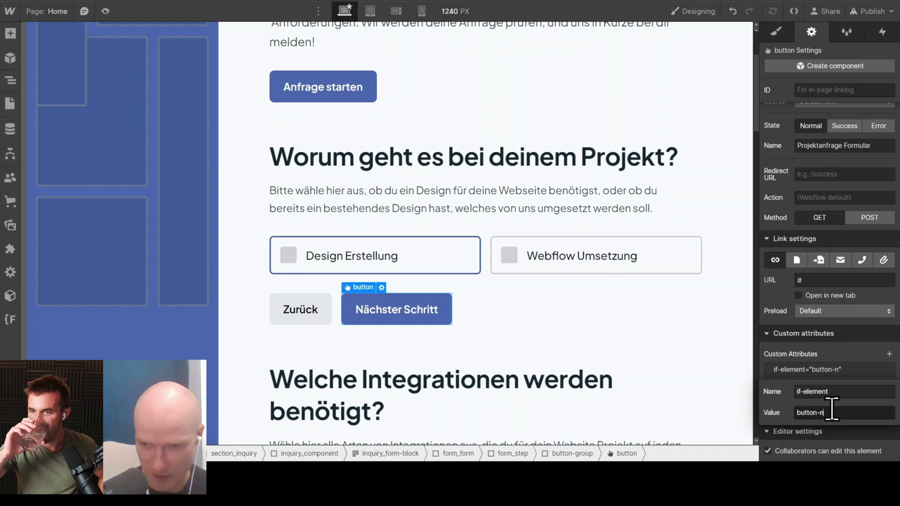
type("ext")
key("Return")
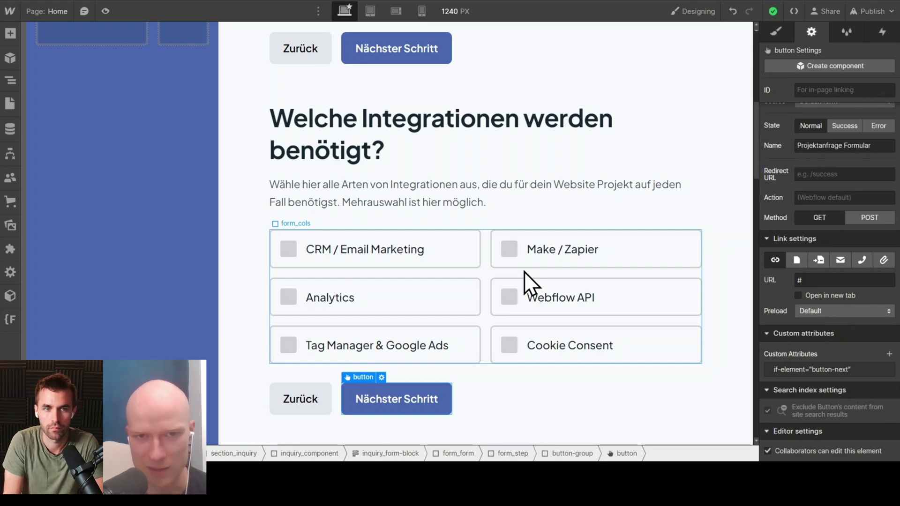
scroll(555, 304, "down", 3)
left_click(555, 303)
scroll(539, 302, "up", 5)
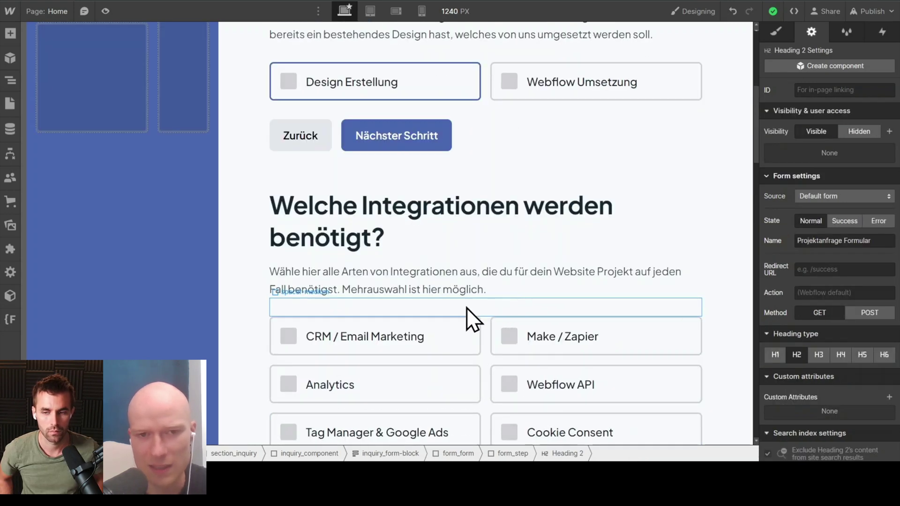
Review the remaining form steps and the settings of the exact budget number field
scroll(466, 307, "up", 3)
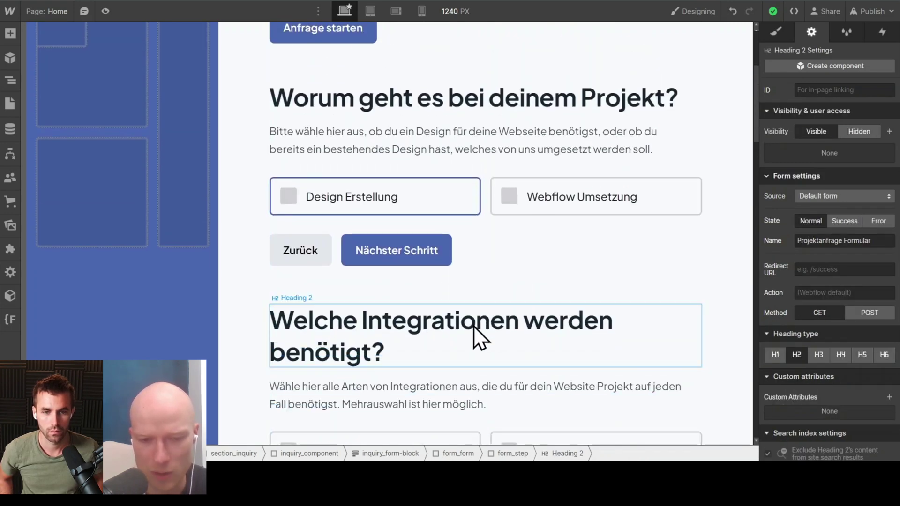
scroll(476, 323, "down", 20)
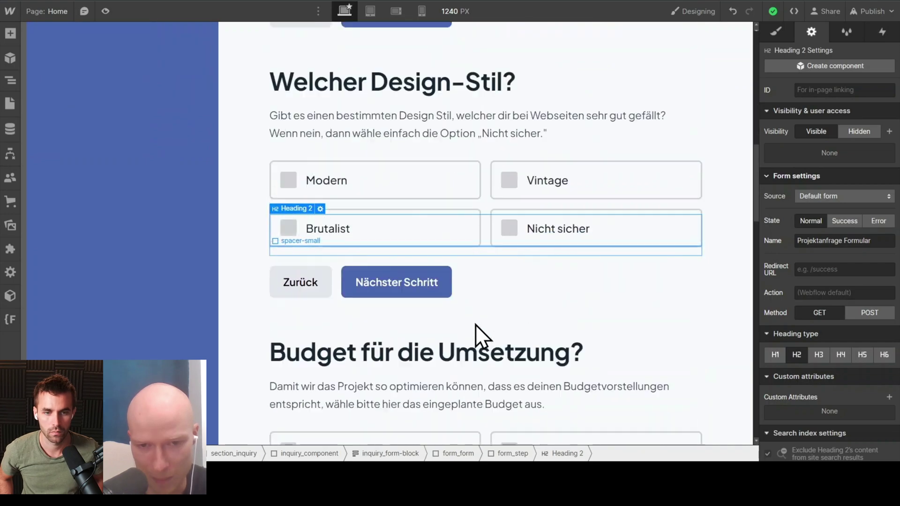
scroll(475, 324, "down", 3)
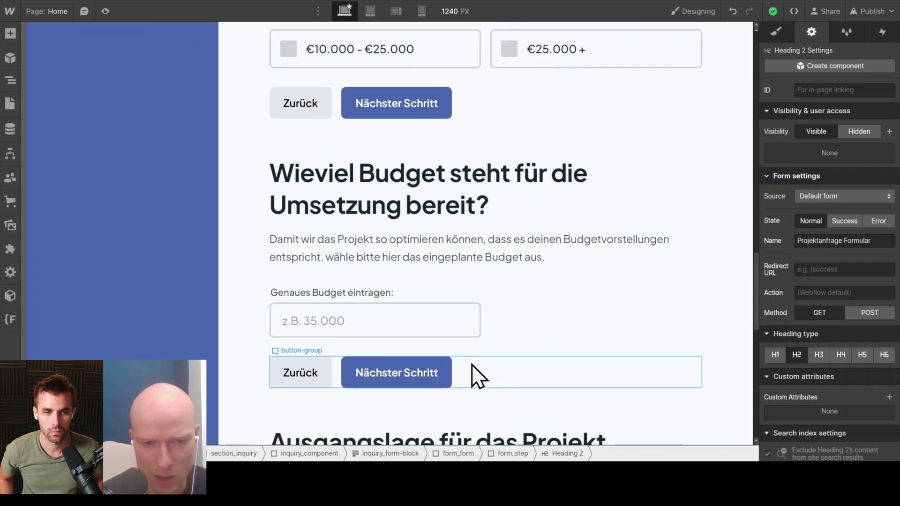
scroll(472, 365, "down", 3)
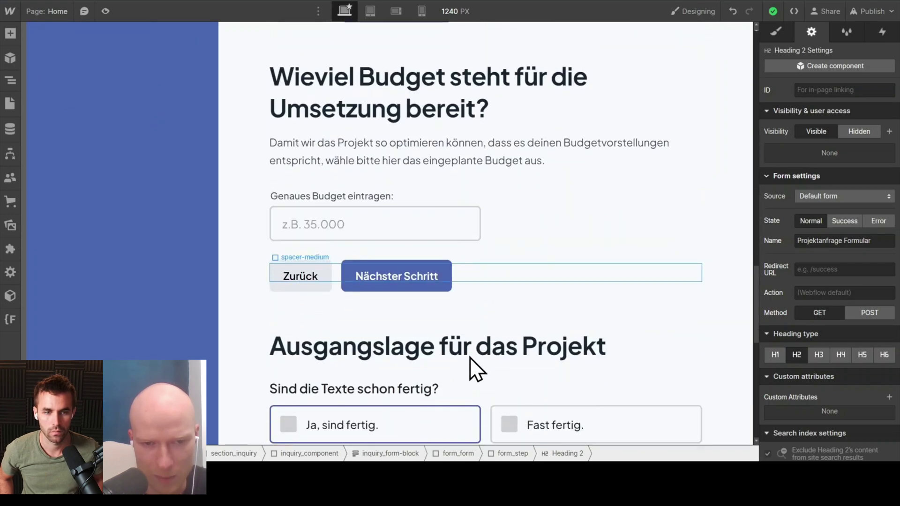
left_click(399, 223)
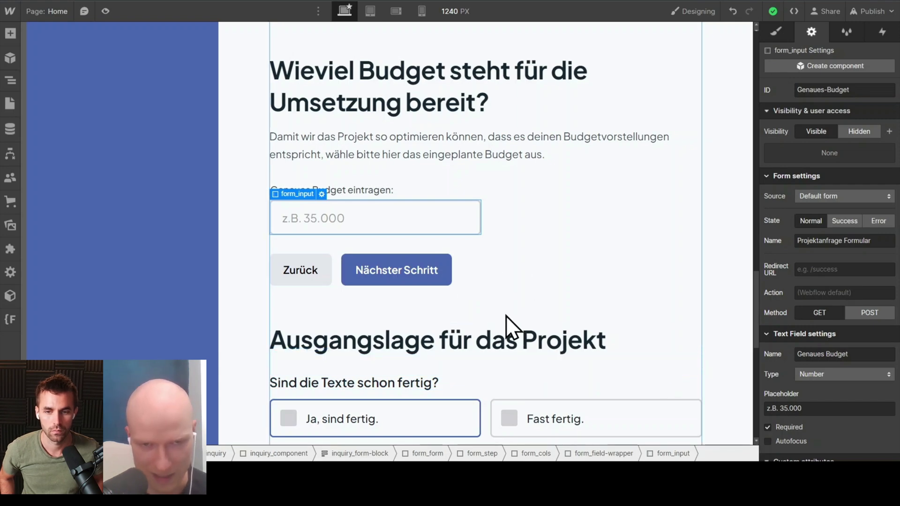
scroll(538, 305, "up", 5)
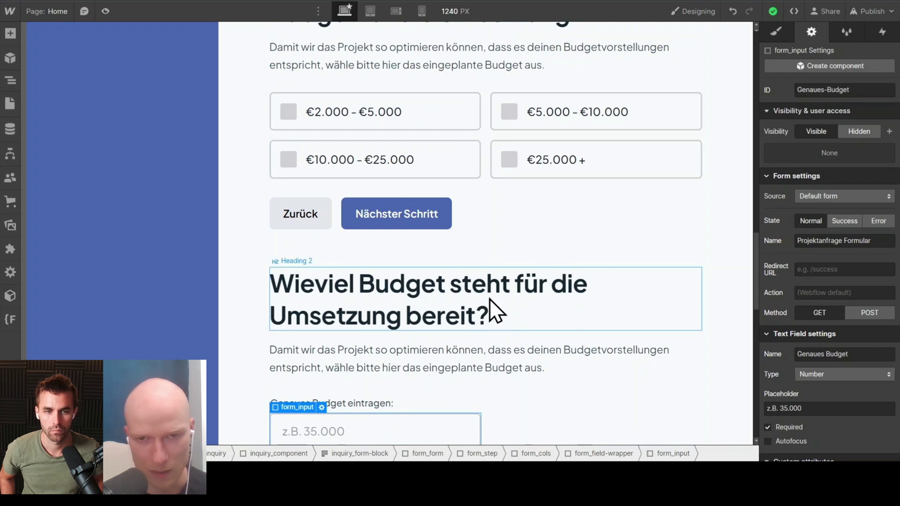
scroll(485, 299, "up", 1)
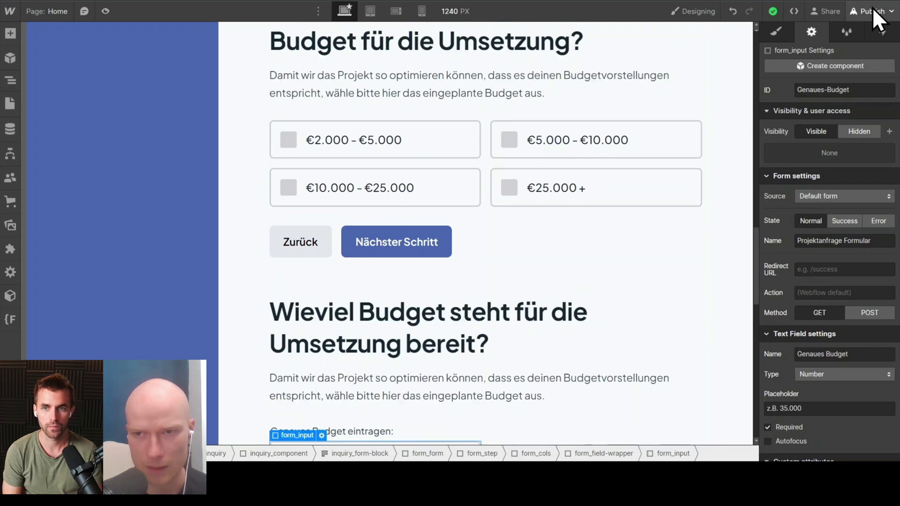
Publish the site to the staging domain inputflow-demo.webflow.io
left_click(873, 8)
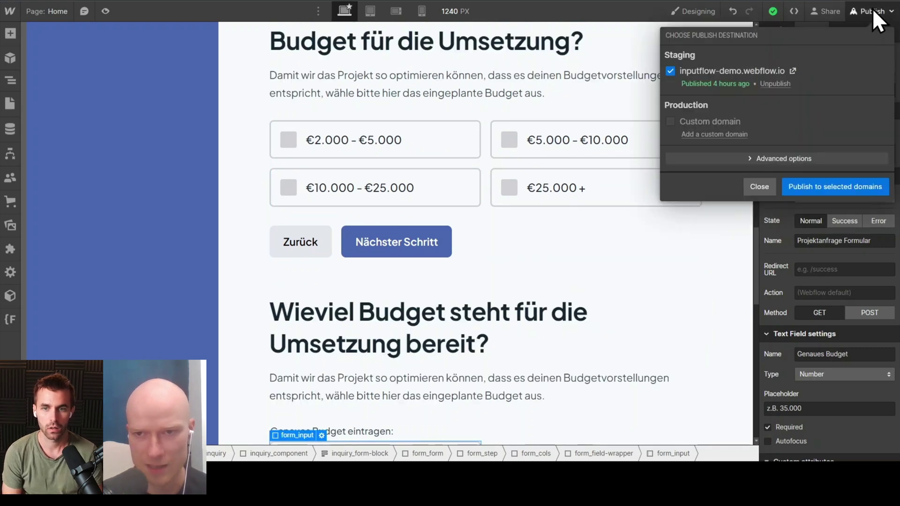
left_click(823, 192)
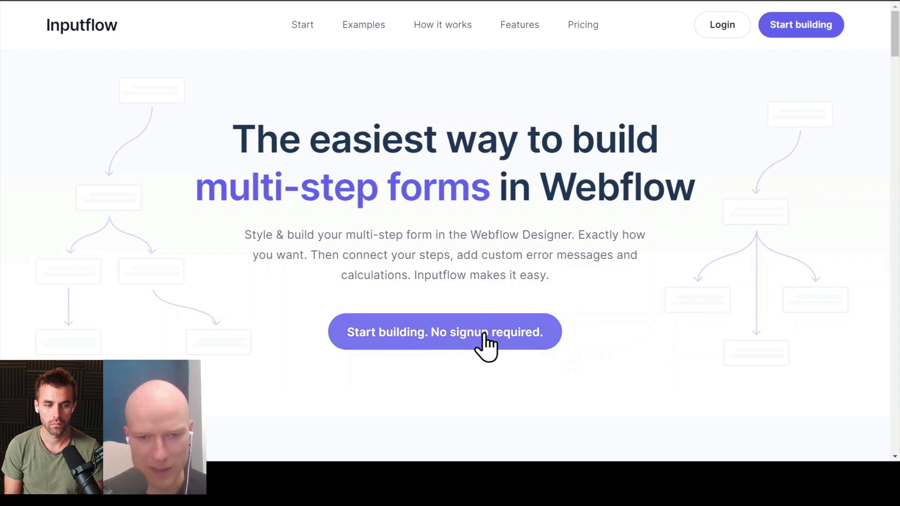
Switch to the Inputflow website, start building a form, and read through the form preparation instructions to reach the site selection
left_click(460, 339)
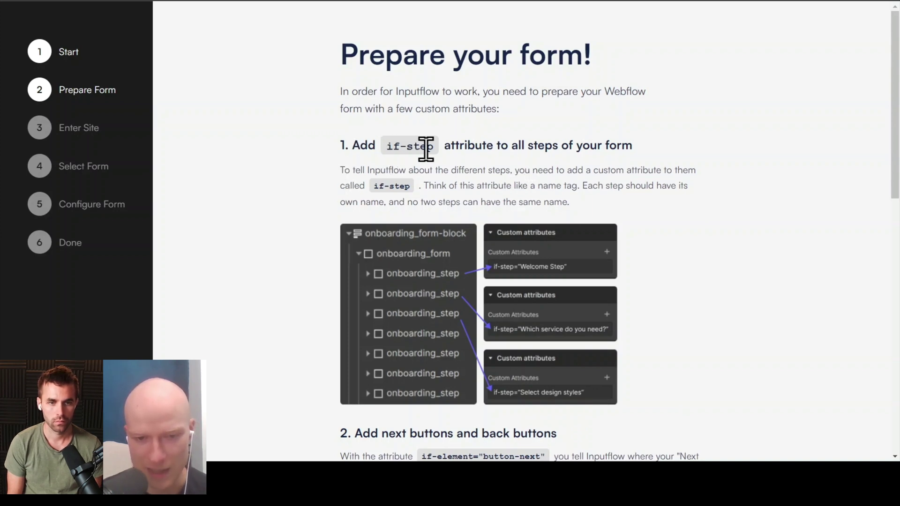
scroll(469, 178, "down", 4)
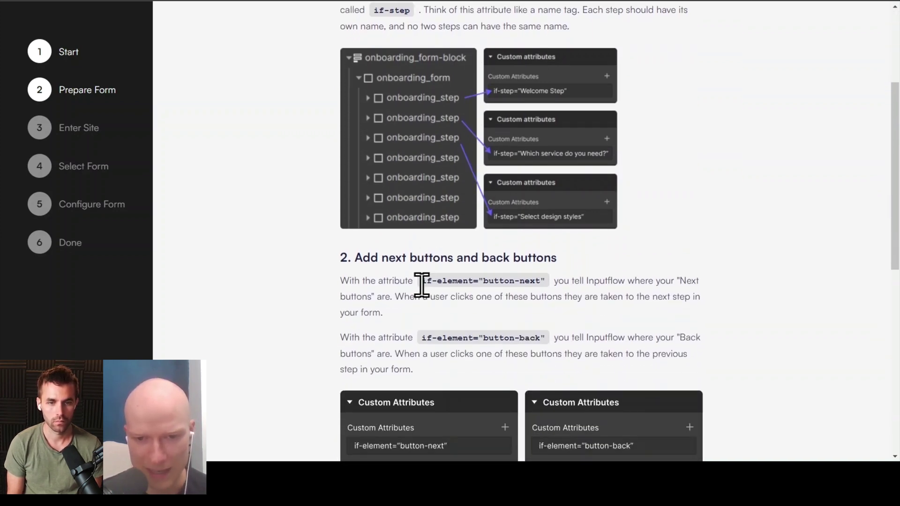
scroll(516, 323, "down", 5)
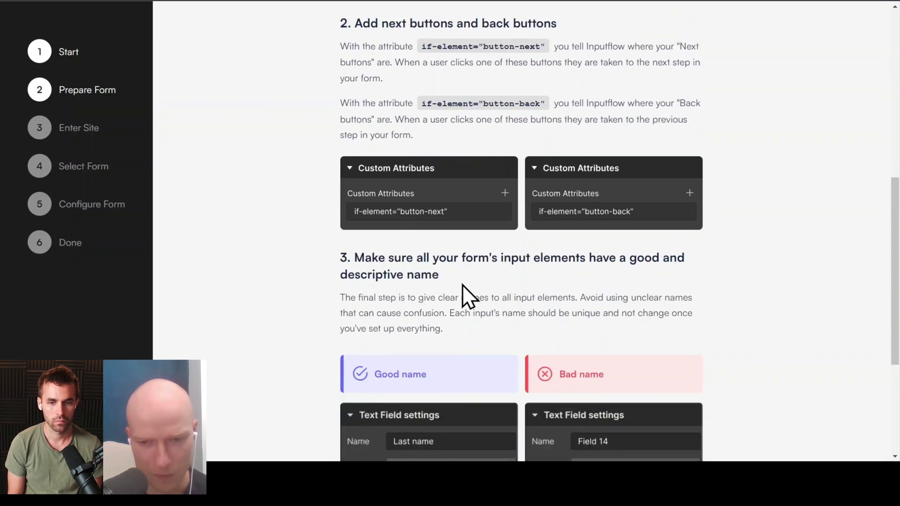
scroll(463, 285, "down", 5)
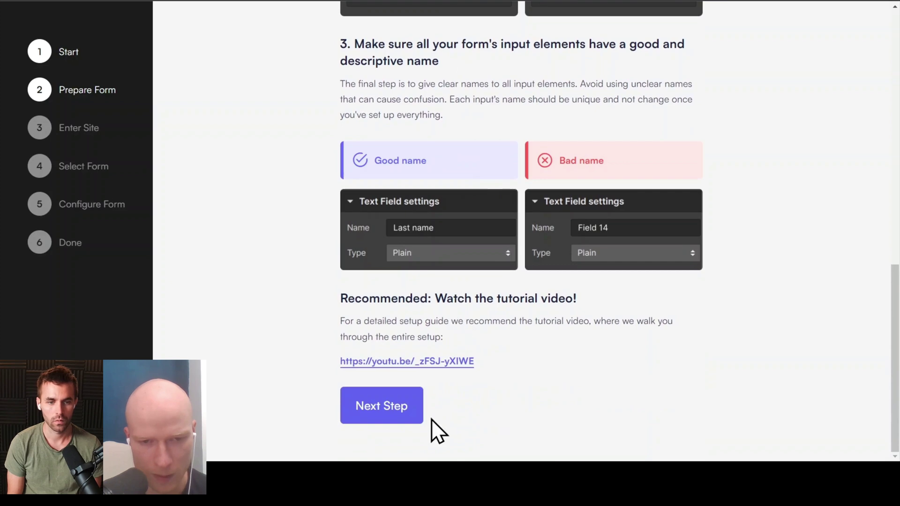
left_click(390, 409)
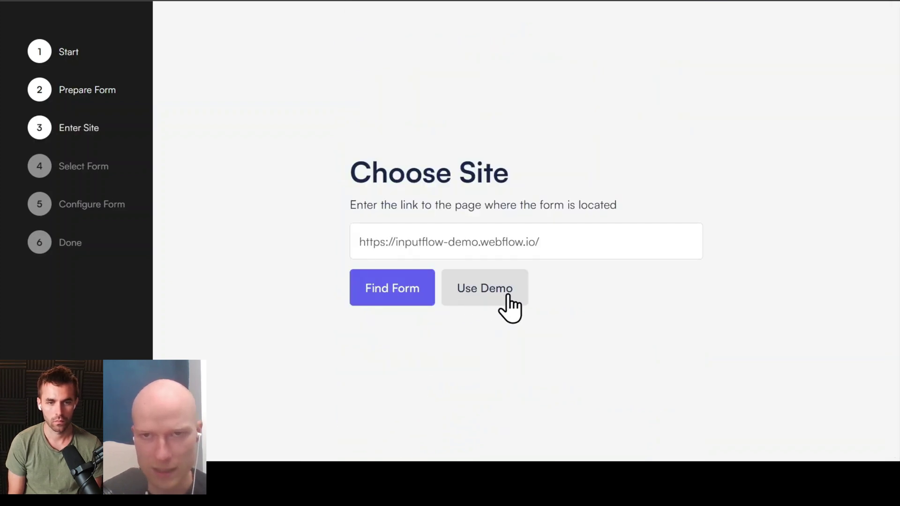
left_click(578, 237)
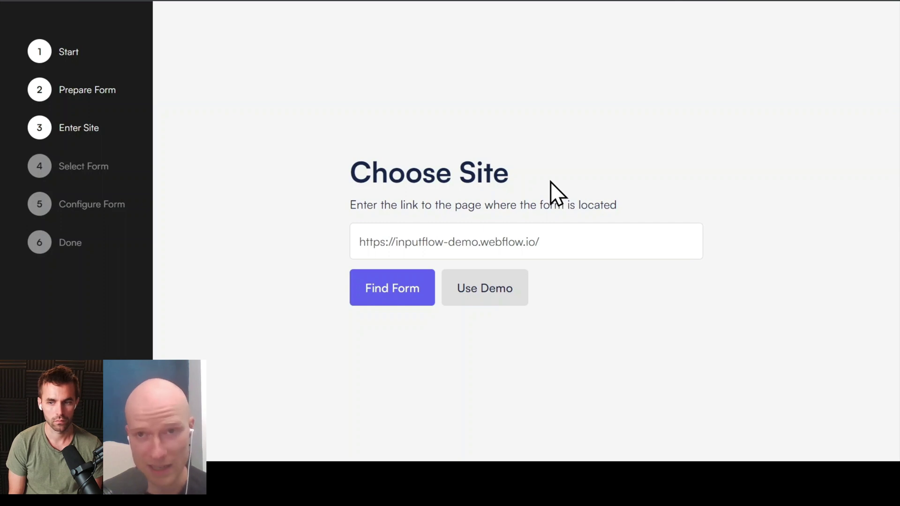
left_click(390, 289)
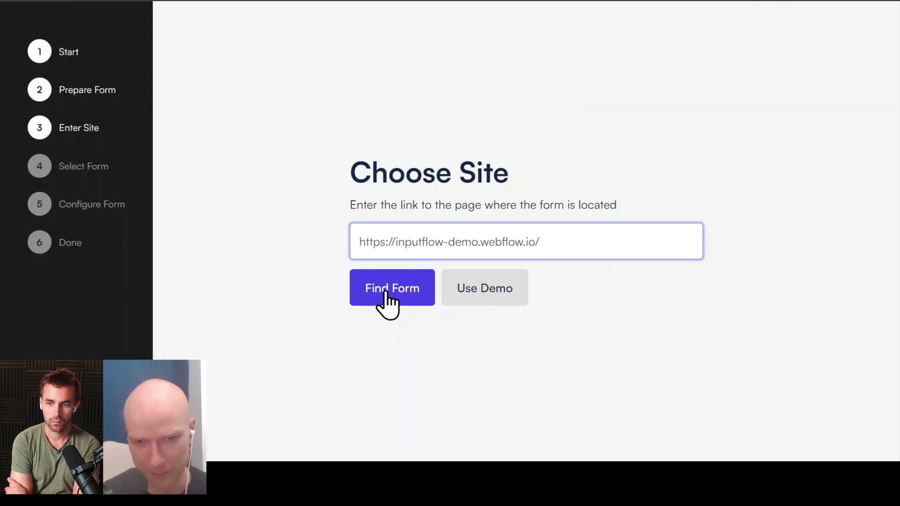
left_click(388, 298)
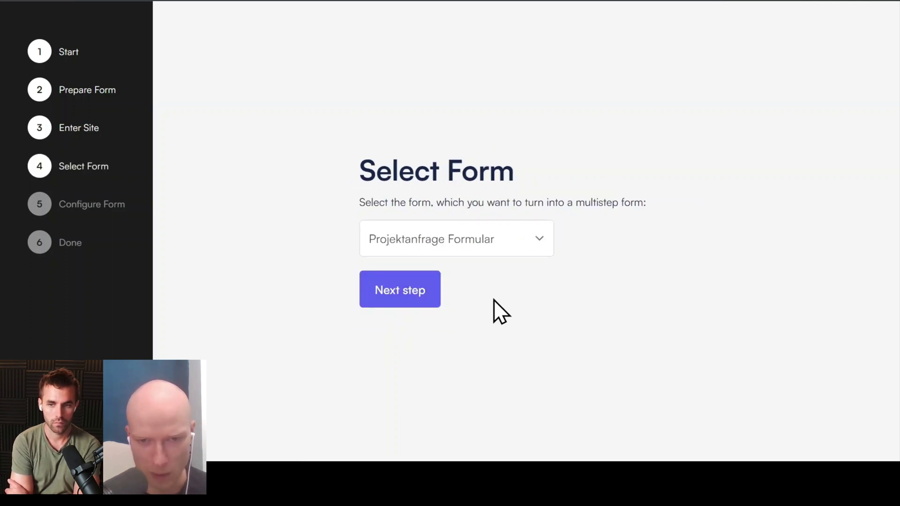
Select "Projektanfrage Formular" as the form to turn into a multistep form and proceed to its configuration
left_click(510, 246)
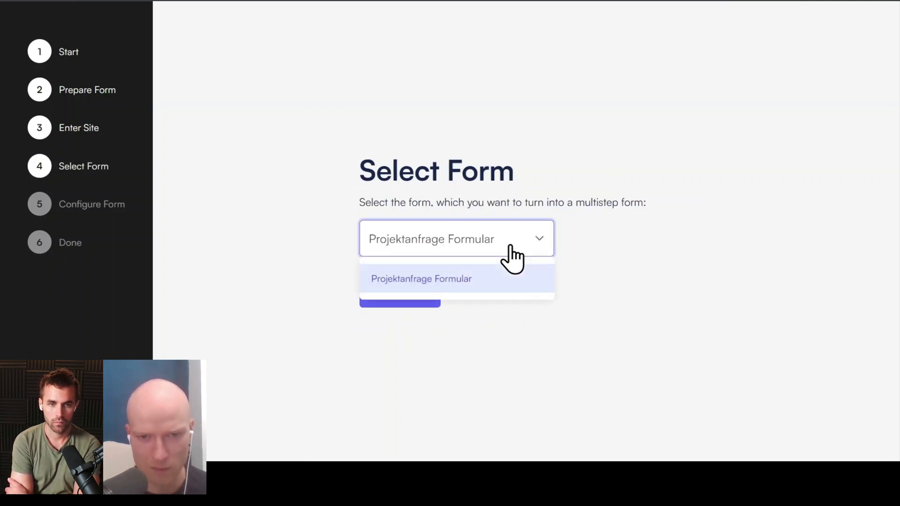
left_click(478, 281)
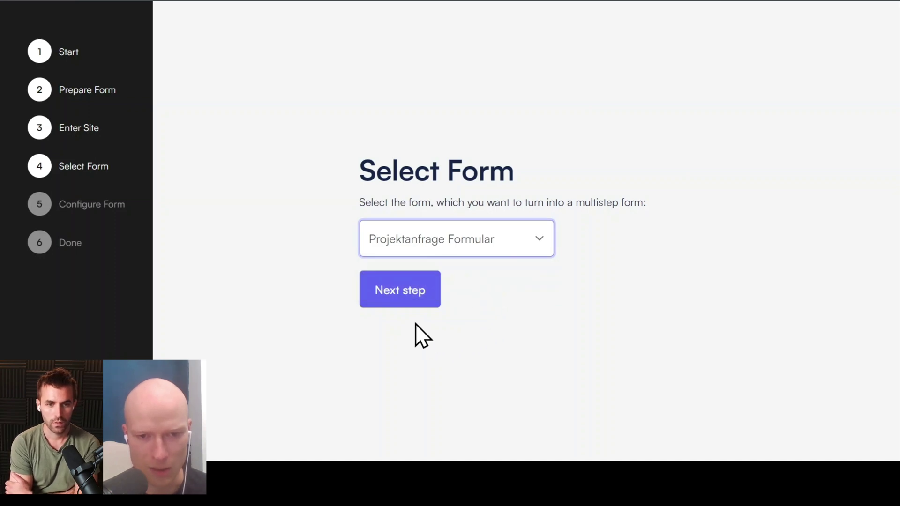
left_click(402, 295)
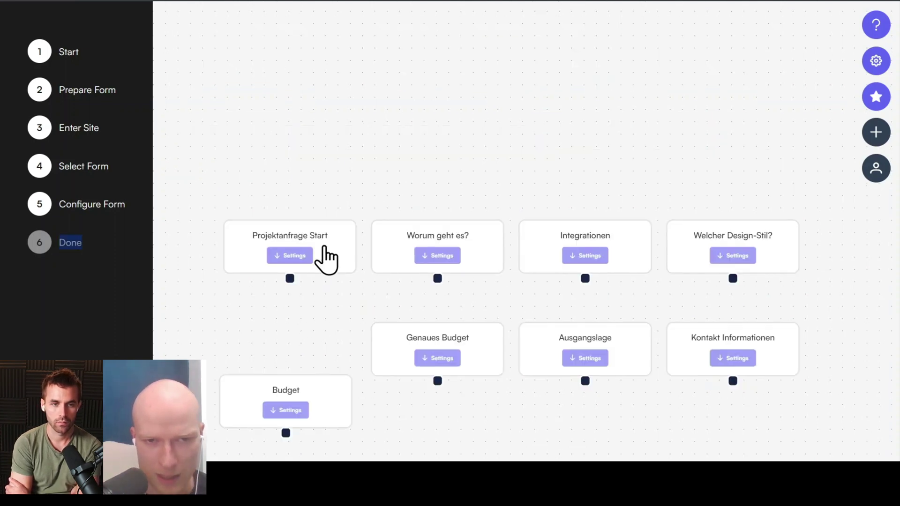
Arrange the "Projektanfrage Start" card above the "Worum geht es?" card and connect the first to the second
left_click_drag(325, 258, 468, 45)
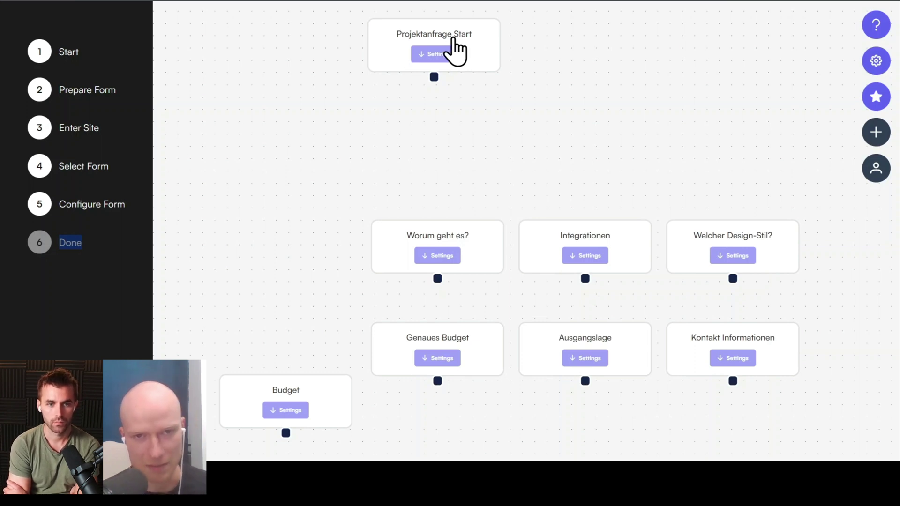
left_click_drag(474, 240, 467, 238)
scroll(470, 155, "up", 3)
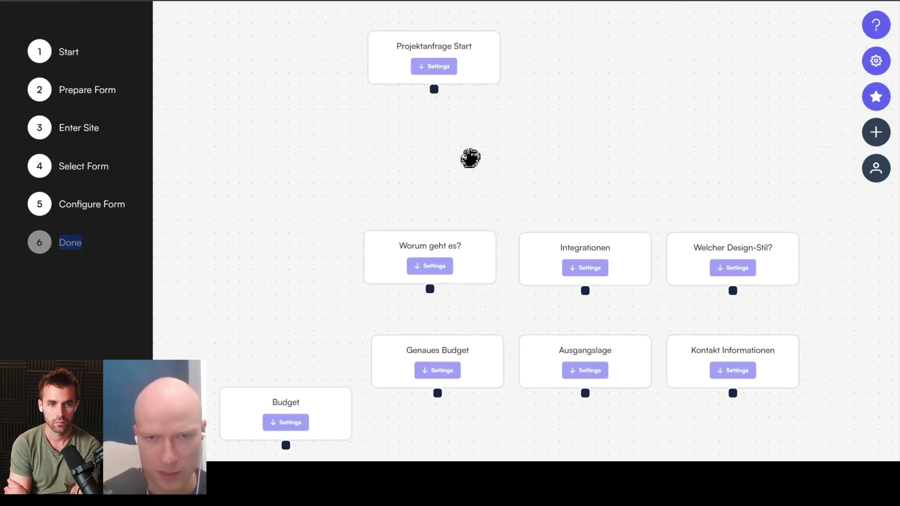
left_click_drag(465, 130, 457, 94)
left_click_drag(446, 311, 444, 236)
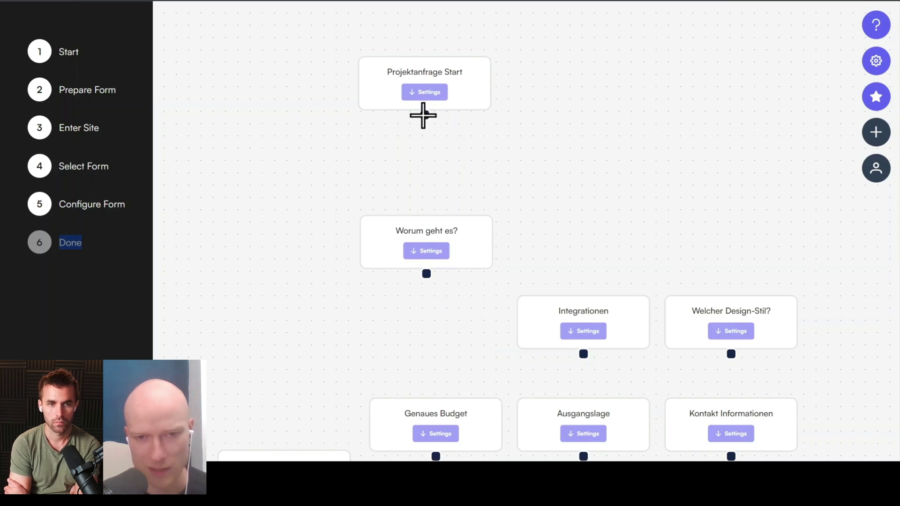
left_click_drag(423, 116, 425, 217)
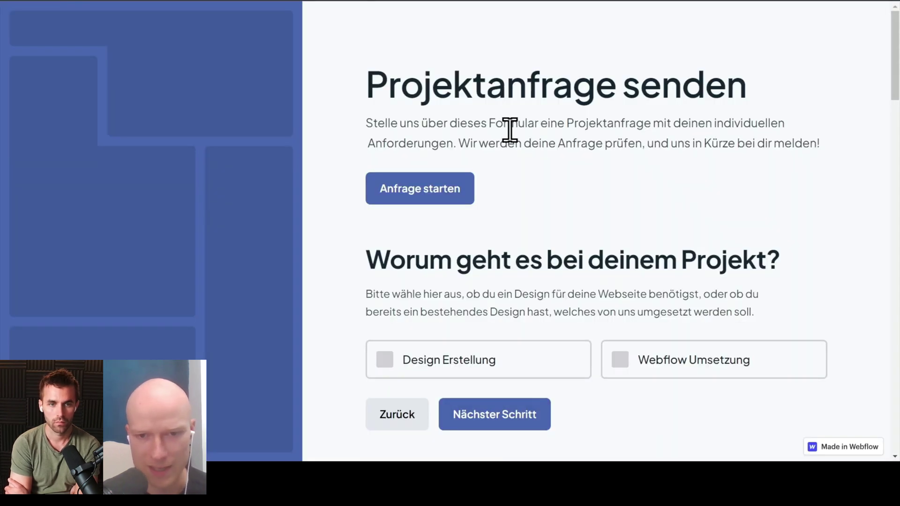
Examine the published form's project type, integrations and design style steps to work out the conditional paths
scroll(528, 187, "down", 5)
scroll(525, 178, "down", 3)
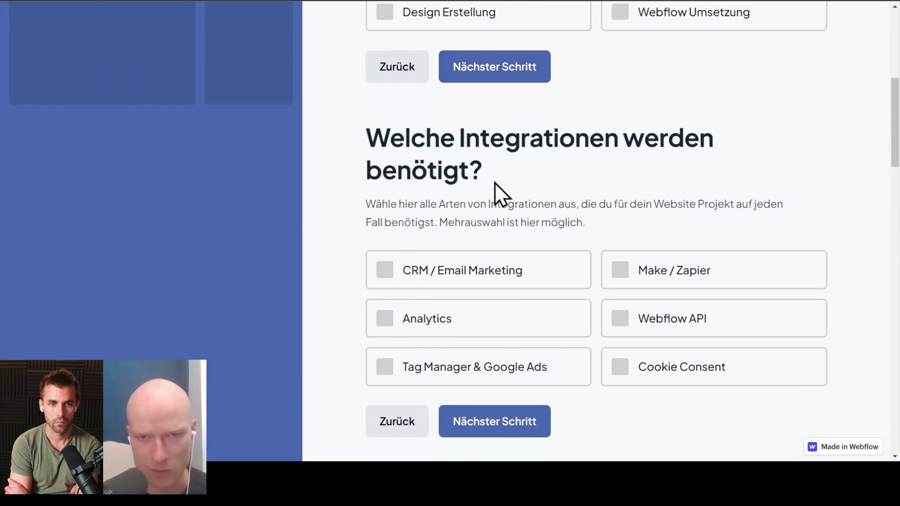
scroll(494, 195, "up", 4)
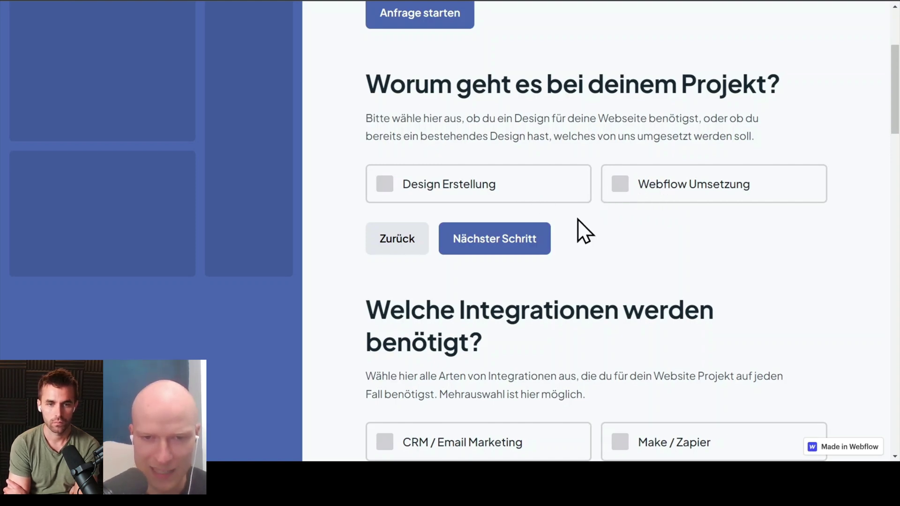
scroll(578, 227, "down", 3)
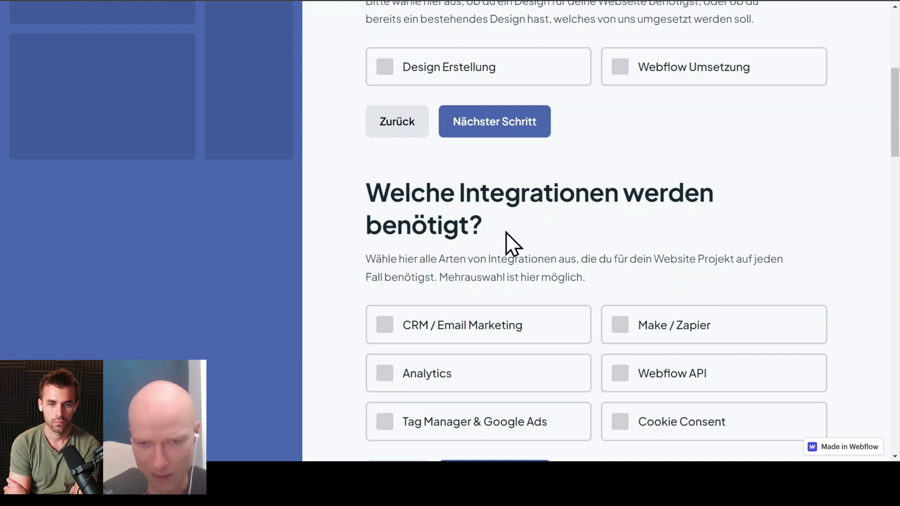
scroll(535, 234, "up", 1)
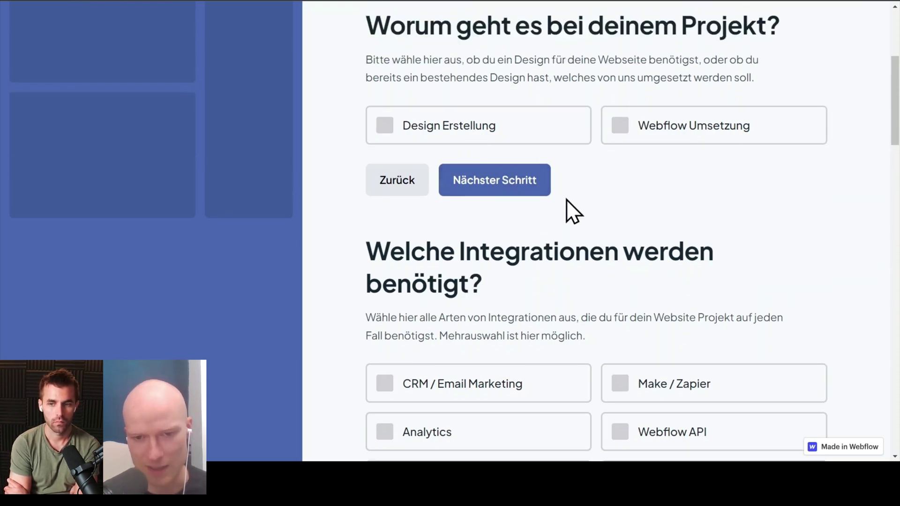
scroll(574, 215, "down", 6)
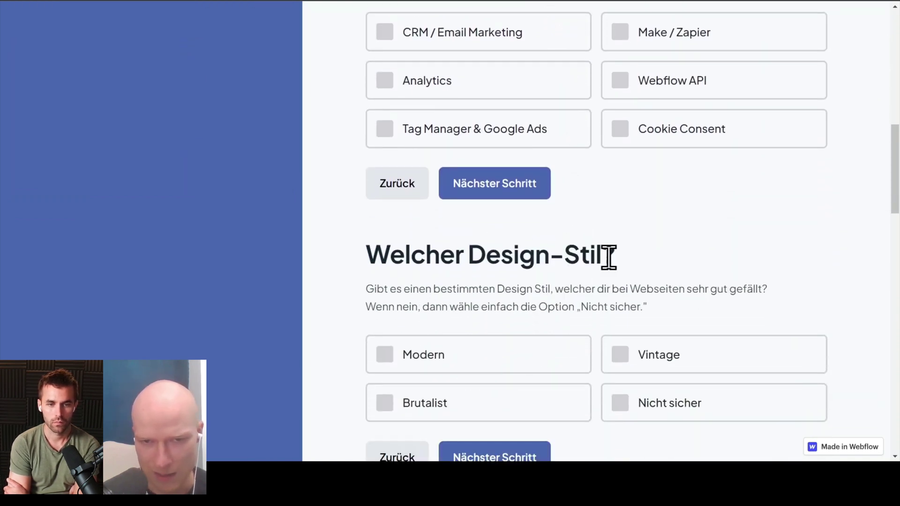
scroll(614, 276, "up", 6)
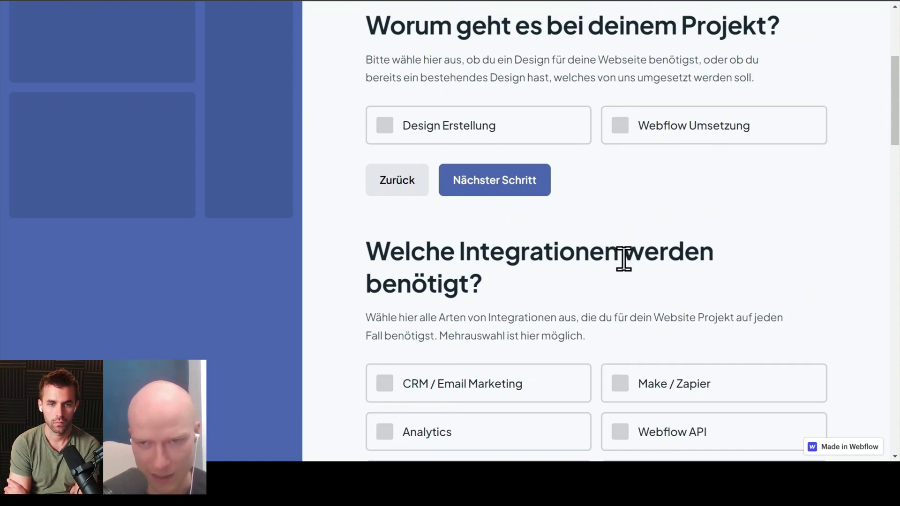
scroll(622, 258, "down", 1)
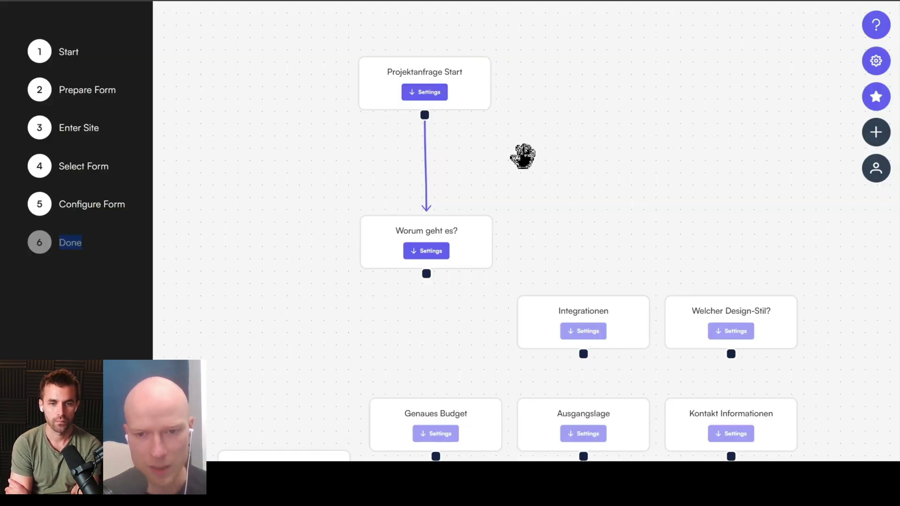
Place the "Integrationen" and "Welcher Design-Stil?" cards side by side below "Worum geht es?" and connect "Worum geht es?" to "Integrationen"
left_click_drag(541, 185, 562, 85)
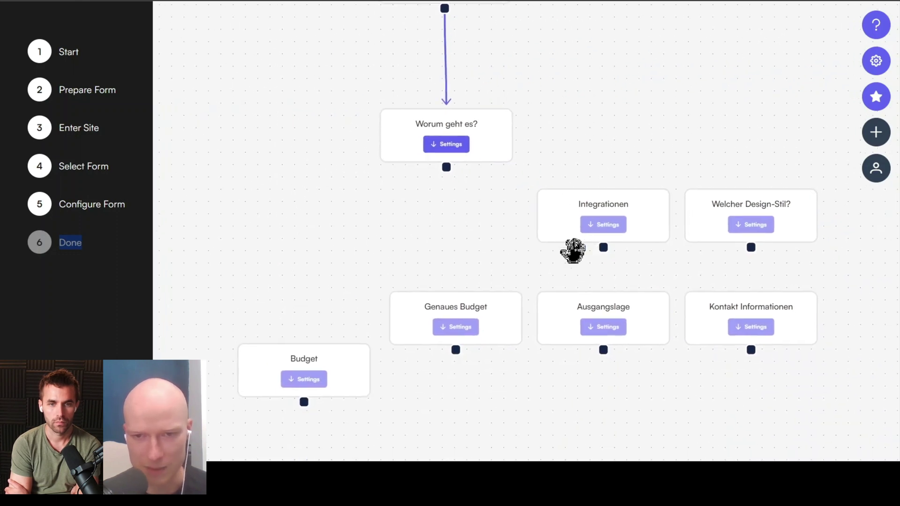
left_click_drag(575, 218, 342, 242)
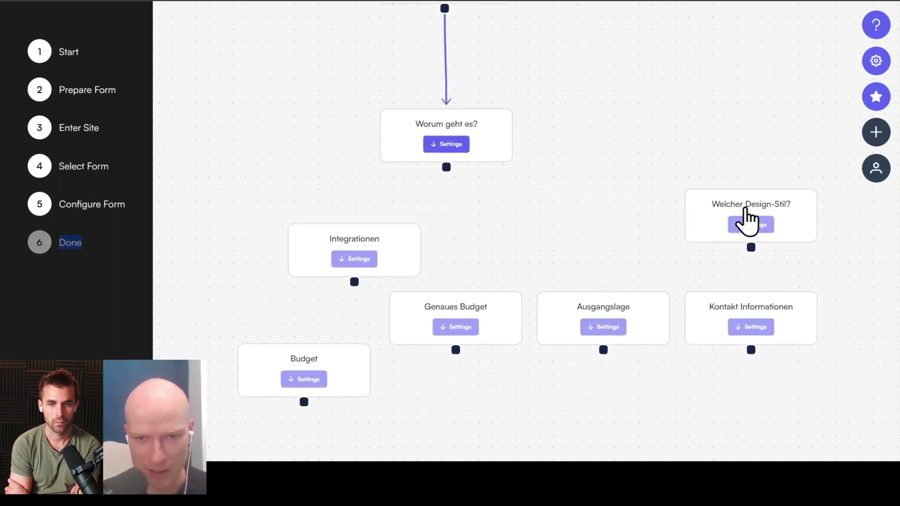
left_click_drag(745, 209, 521, 242)
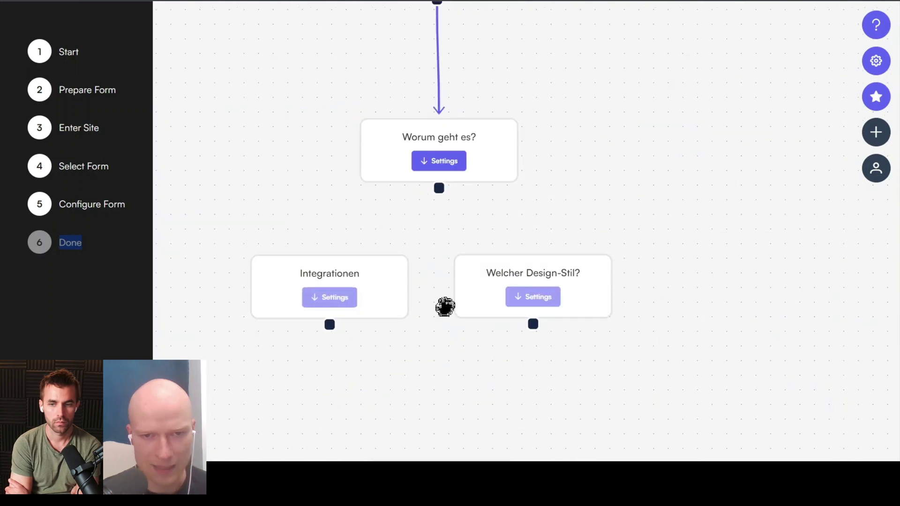
left_click_drag(439, 191, 353, 244)
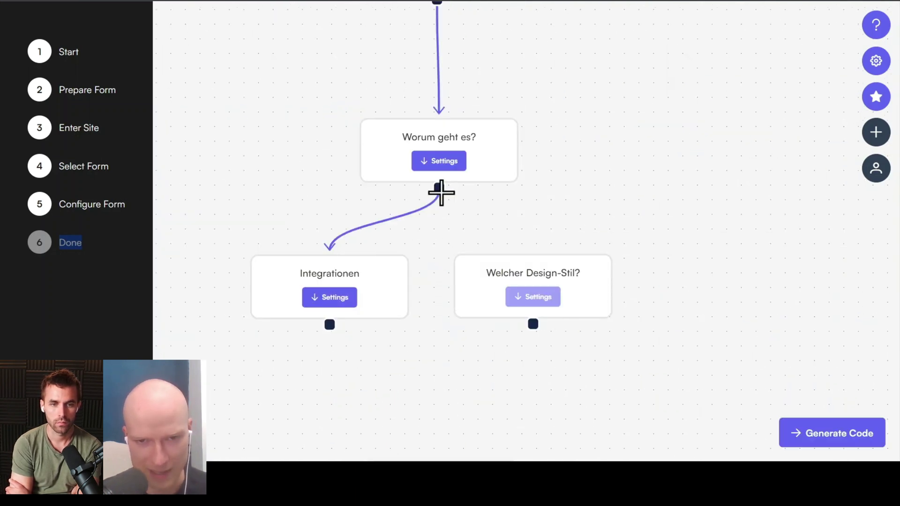
Connect the "Worum geht es?" card to the "Welcher Design-Stil?" card as a second path
left_click_drag(439, 191, 533, 278)
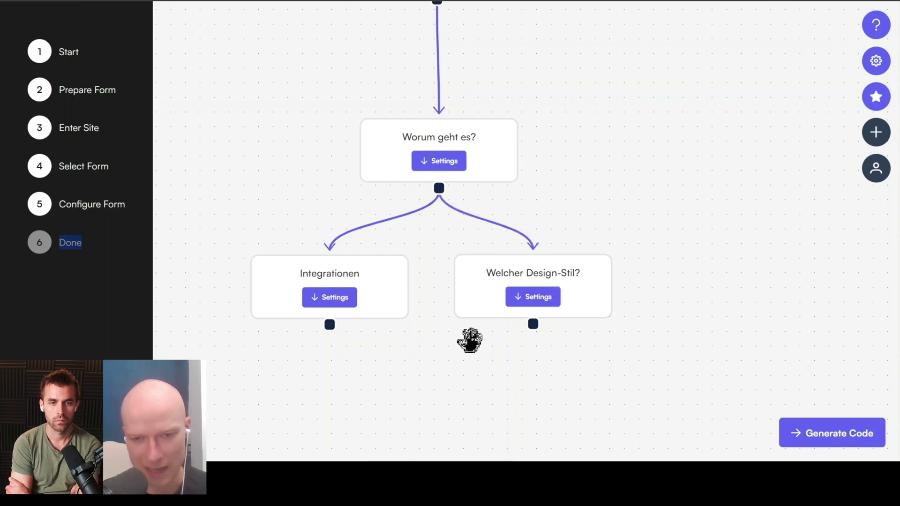
scroll(464, 345, "down", 2)
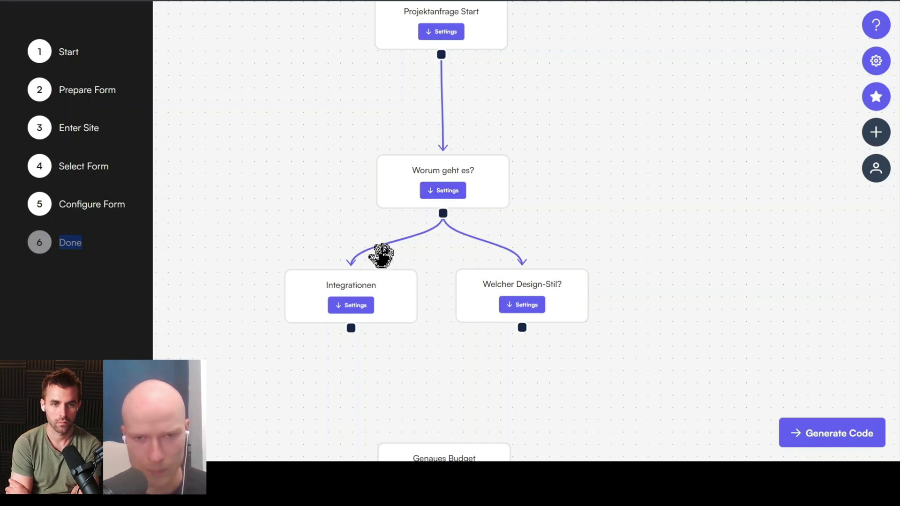
In the "Worum geht es?" step settings, make the path to "Integrationen" conditional on "Webflow Umsetzung" with the rule "is selected"
left_click(452, 192)
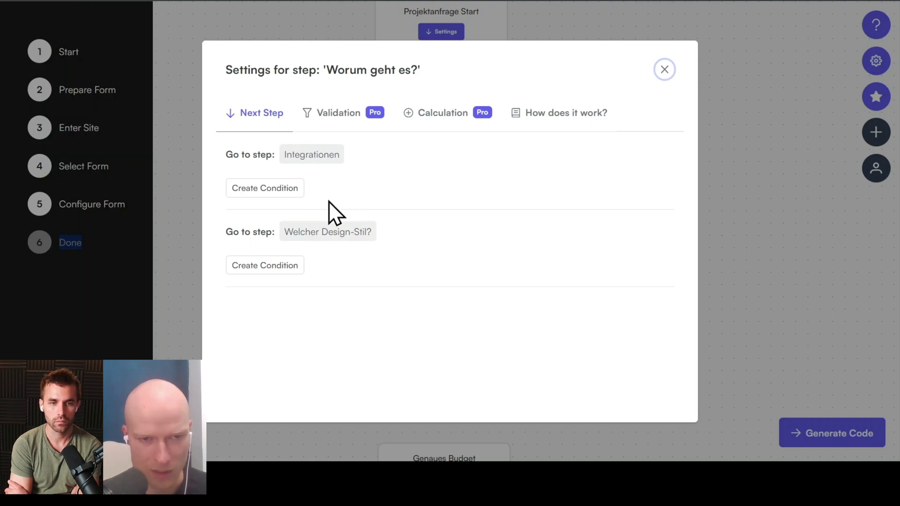
left_click(288, 197)
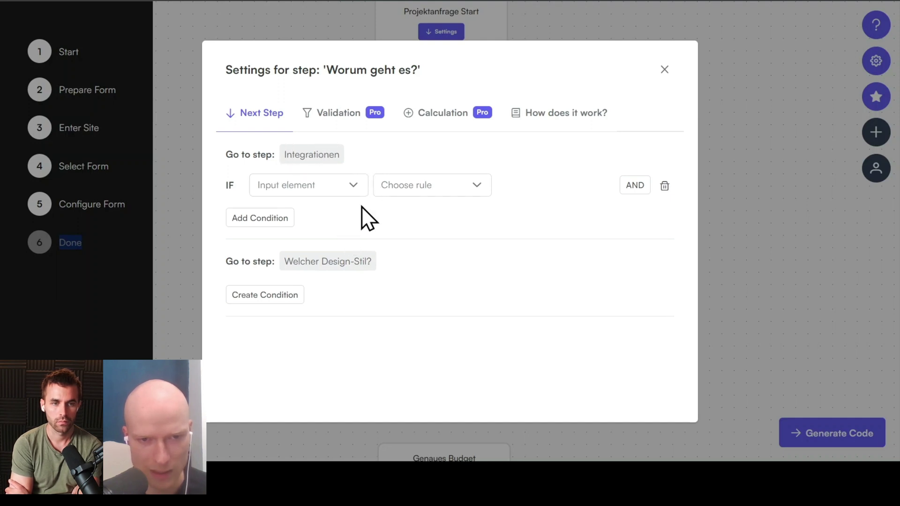
left_click(354, 188)
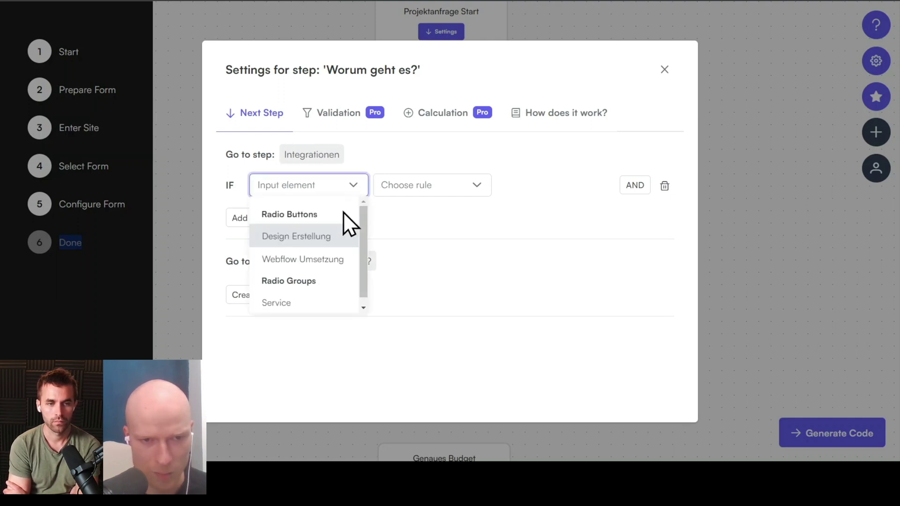
left_click(328, 259)
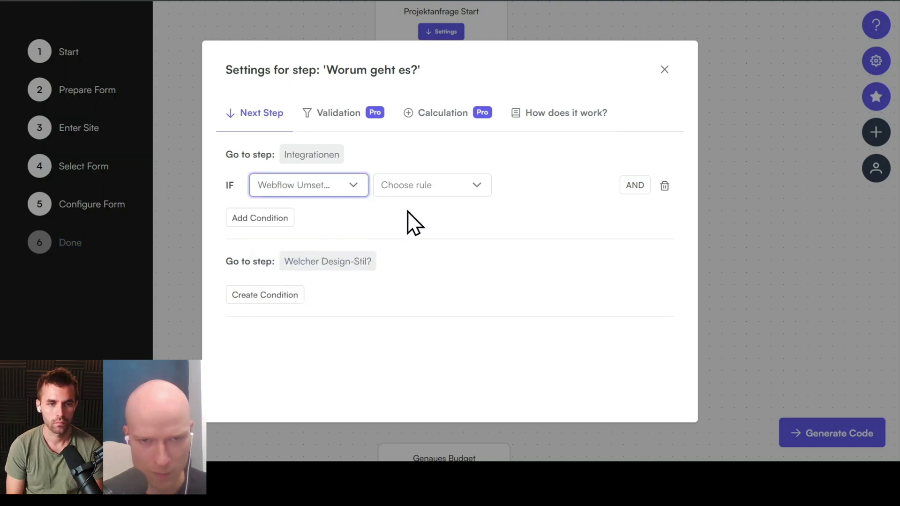
left_click(444, 192)
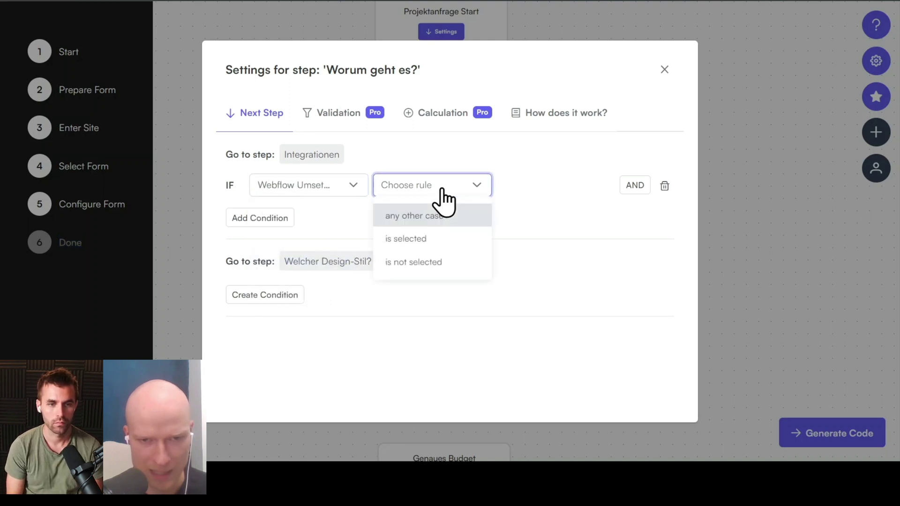
left_click(430, 241)
left_click(430, 226)
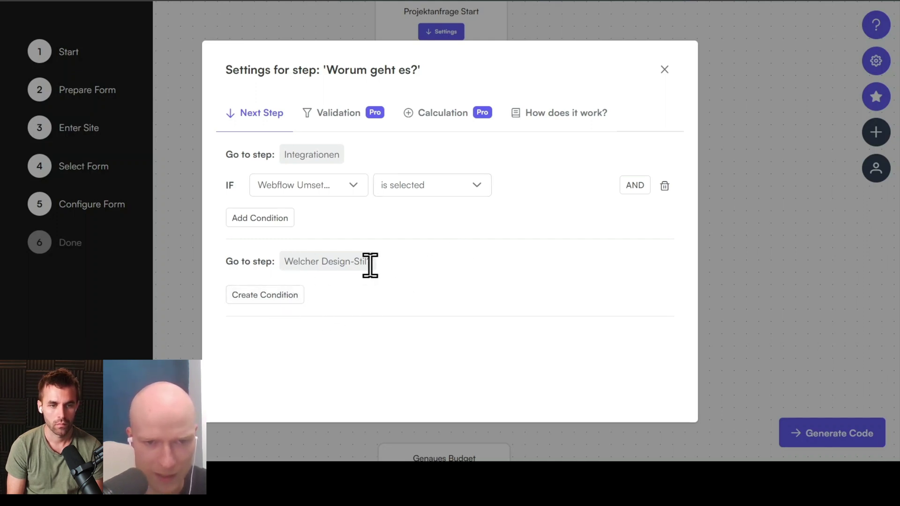
Make the path to "Welcher Design-Stil?" conditional on "Design Erstellung" with the rule "is selected"
left_click(286, 299)
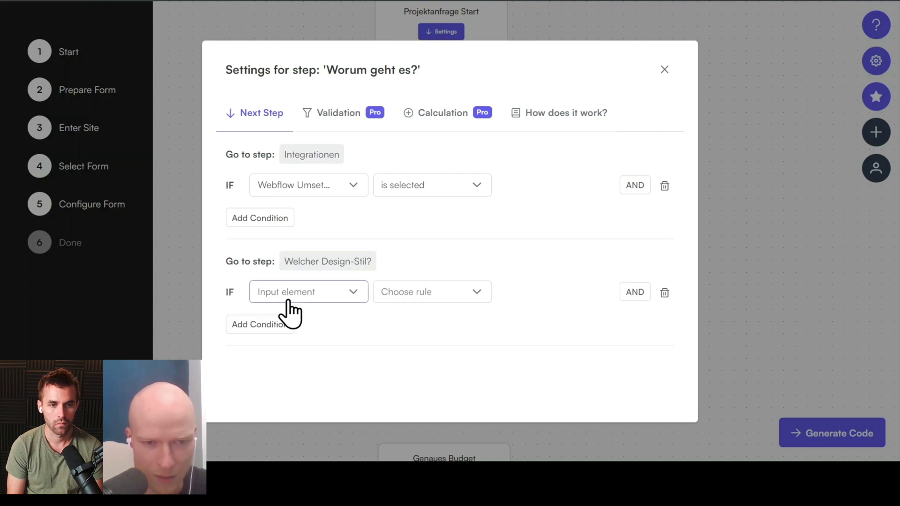
left_click(341, 299)
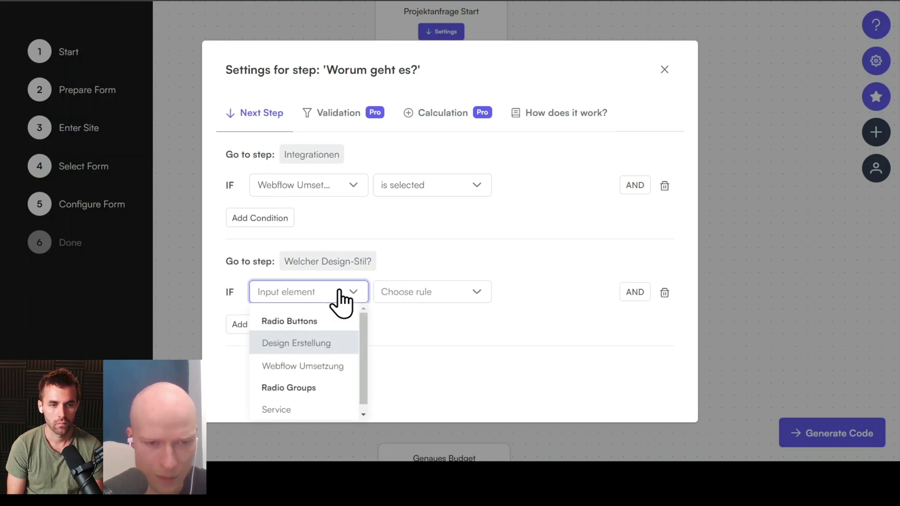
left_click(320, 347)
left_click(483, 300)
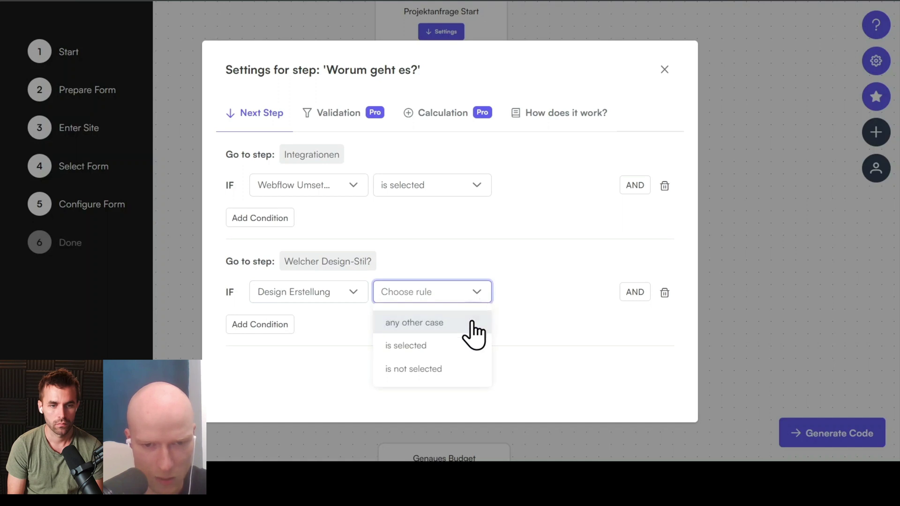
left_click(444, 346)
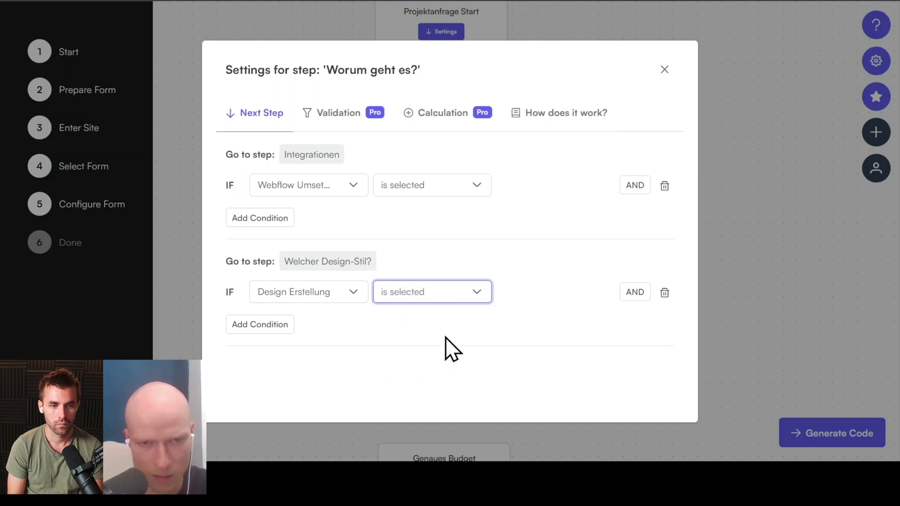
left_click(445, 338)
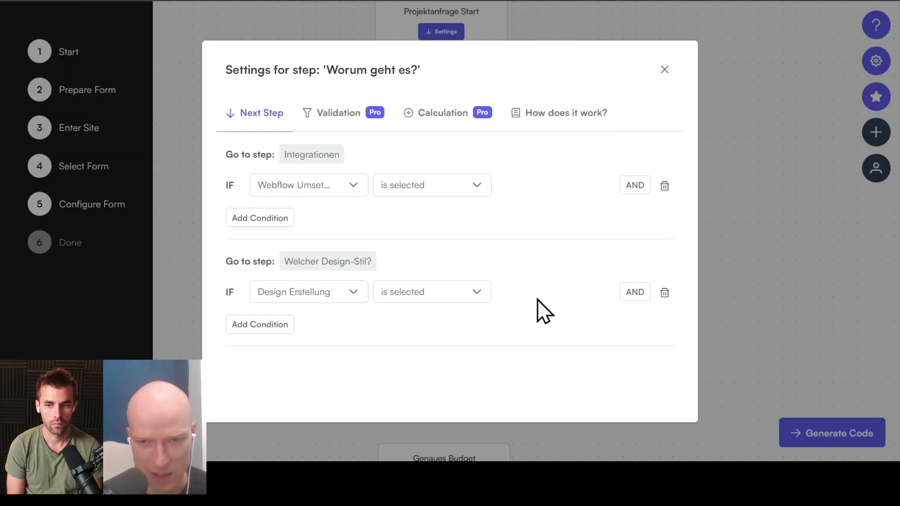
Add two empty AND conditions to the "Integrationen" path and delete both again
left_click(634, 187)
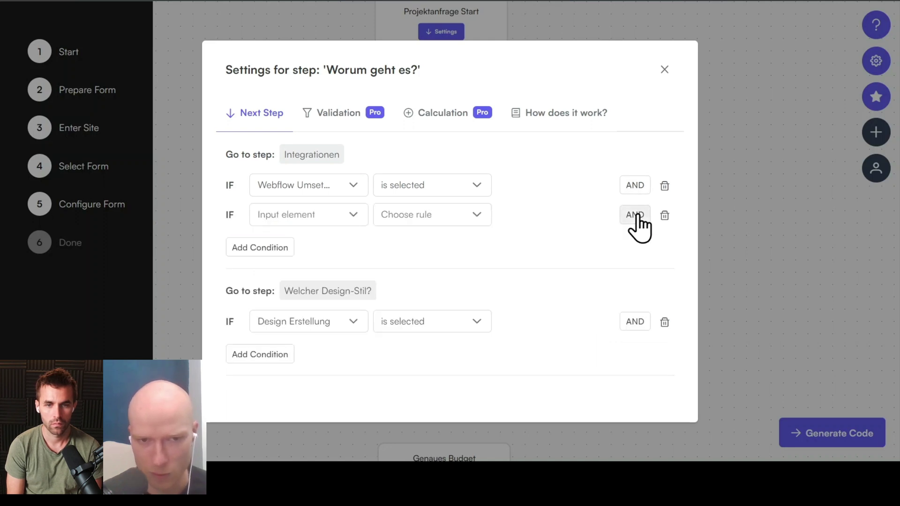
left_click(636, 215)
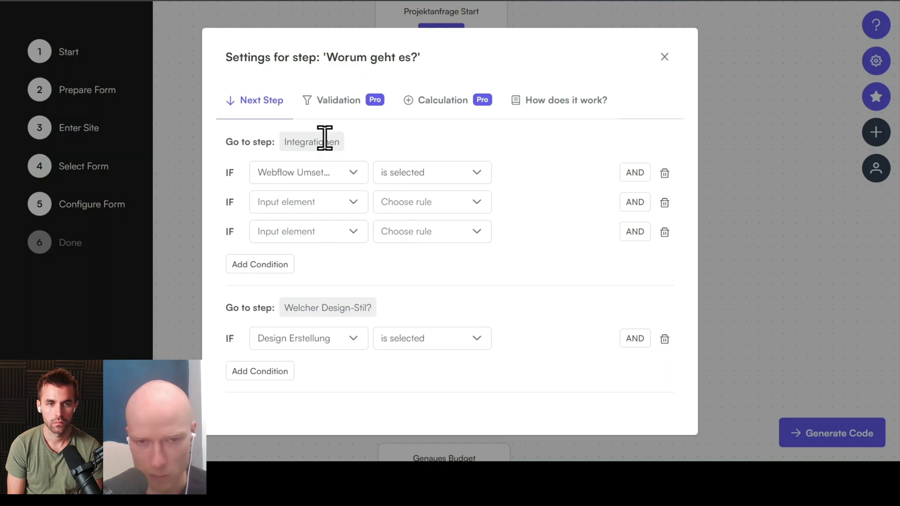
left_click(665, 232)
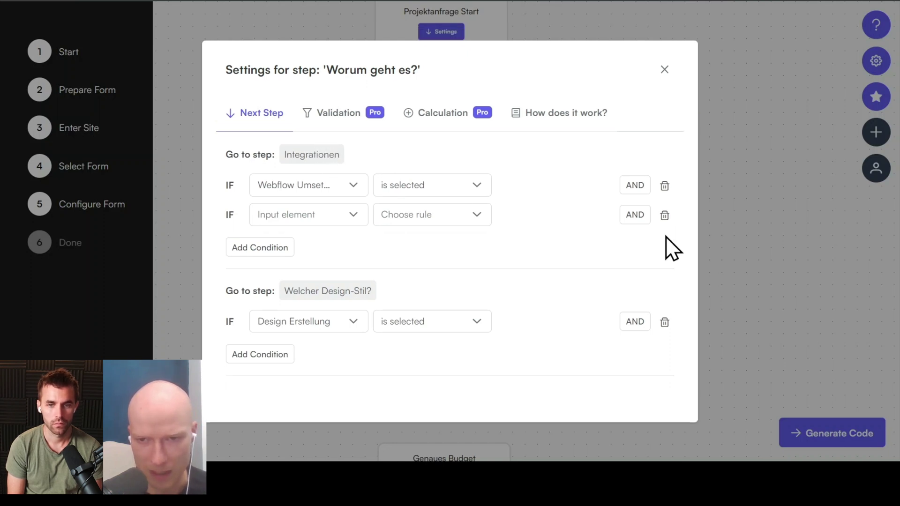
left_click(665, 217)
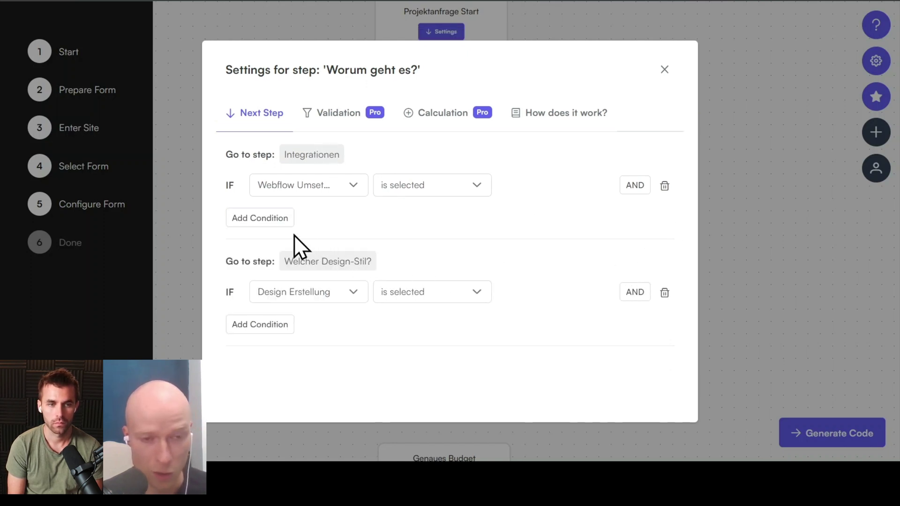
Add an OR condition based on "Design Erstellung" to the "Integrationen" path, leave its rule unset and close the step settings
left_click(271, 225)
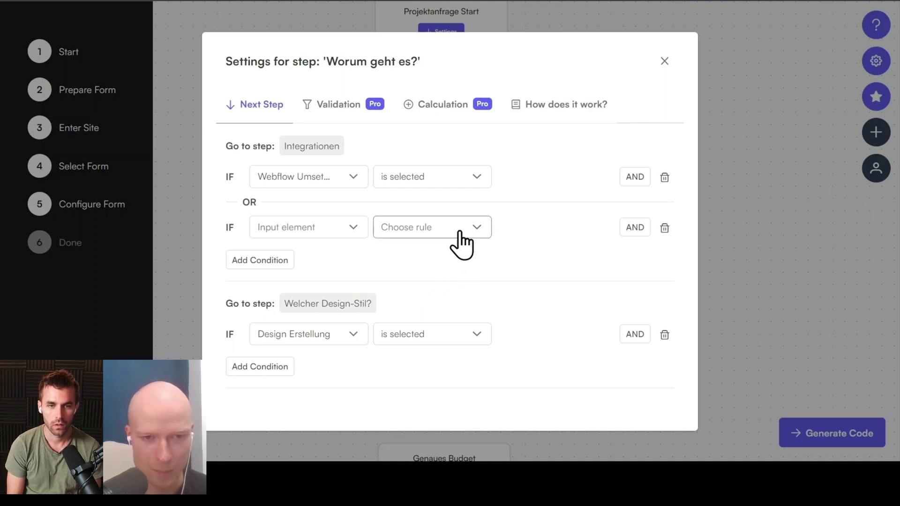
left_click(339, 244)
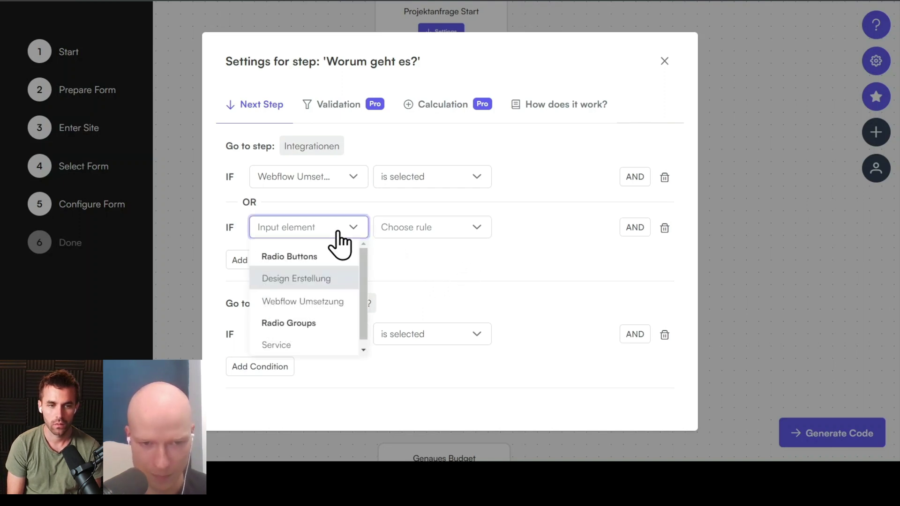
left_click(315, 283)
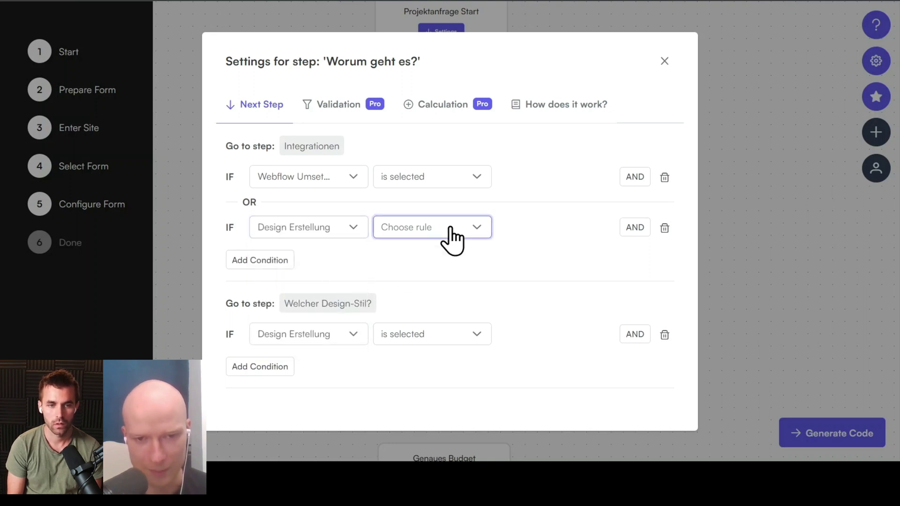
left_click(451, 237)
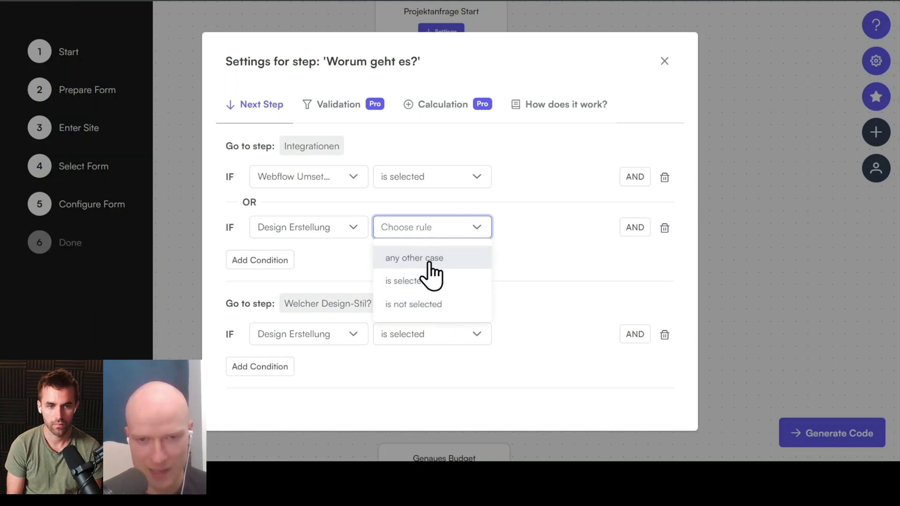
key("Escape")
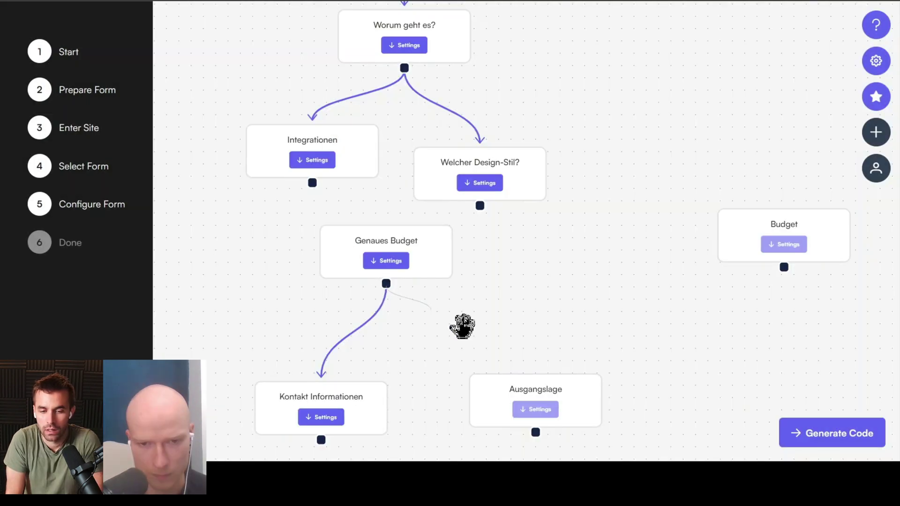
In the "Genaues Budget" step settings, create a condition on the "Genaues Budget" number input for the path to "Kontakt Informationen"
left_click(393, 263)
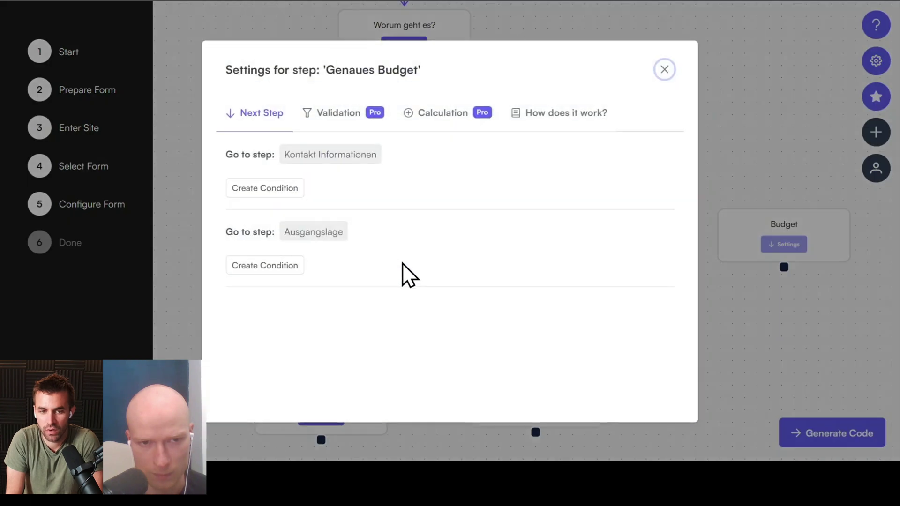
left_click(281, 194)
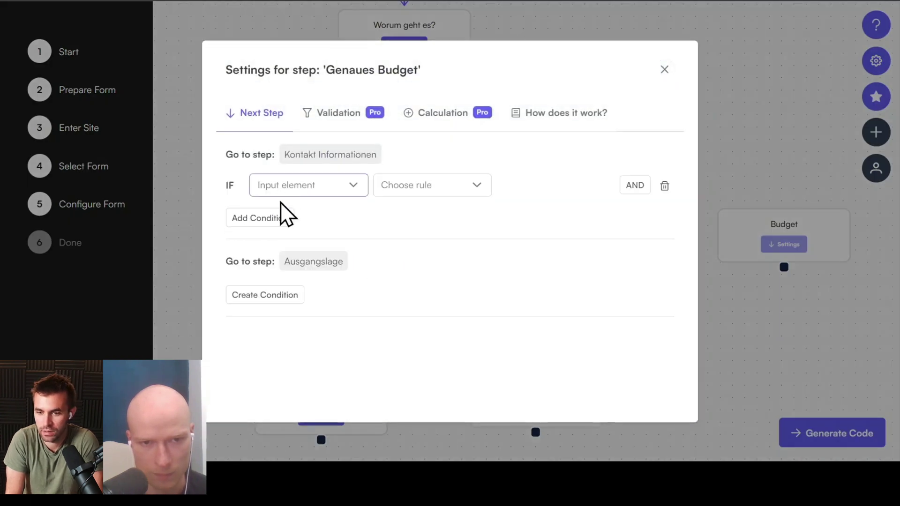
left_click(360, 190)
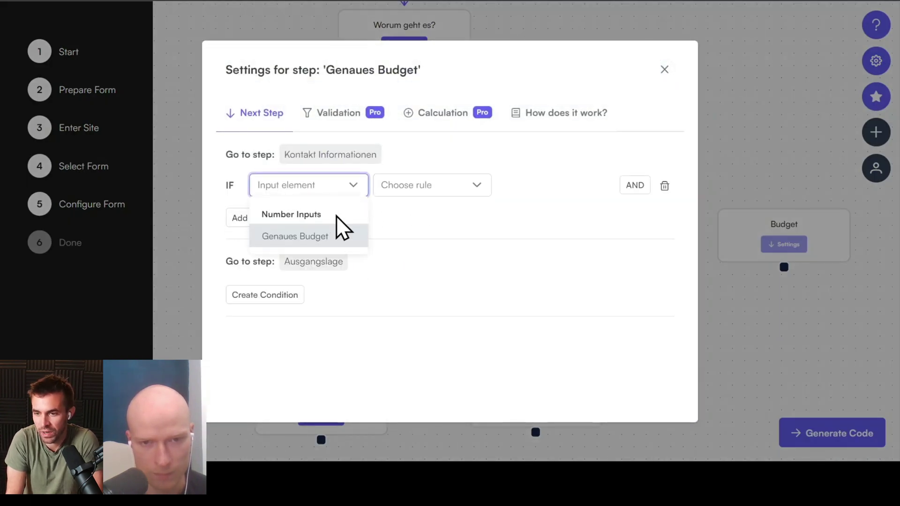
left_click(324, 234)
Examine the rules available for the condition on the "Genaues Budget" number input
left_click(477, 186)
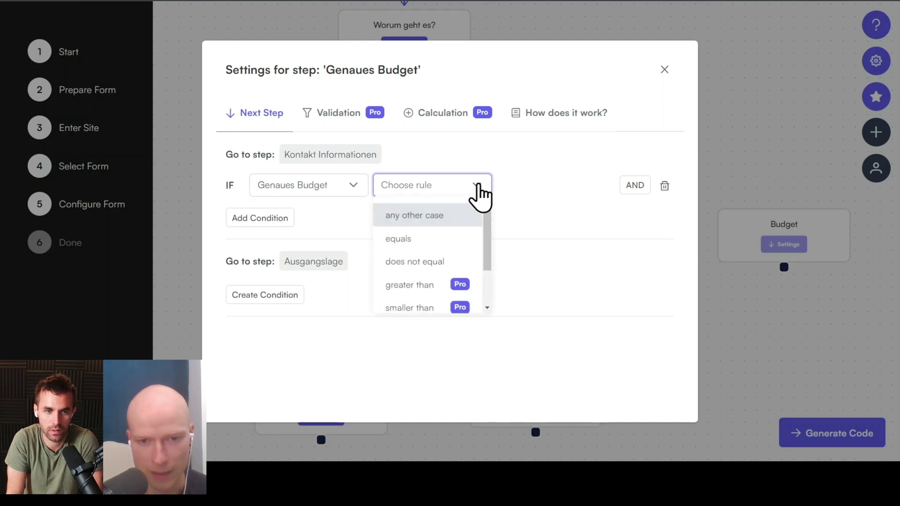
scroll(469, 216, "down", 1)
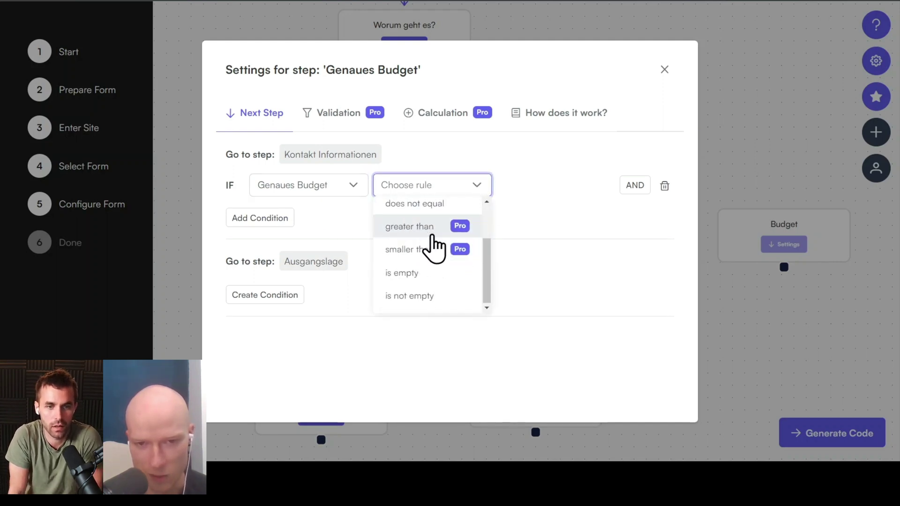
scroll(425, 274, "up", 1)
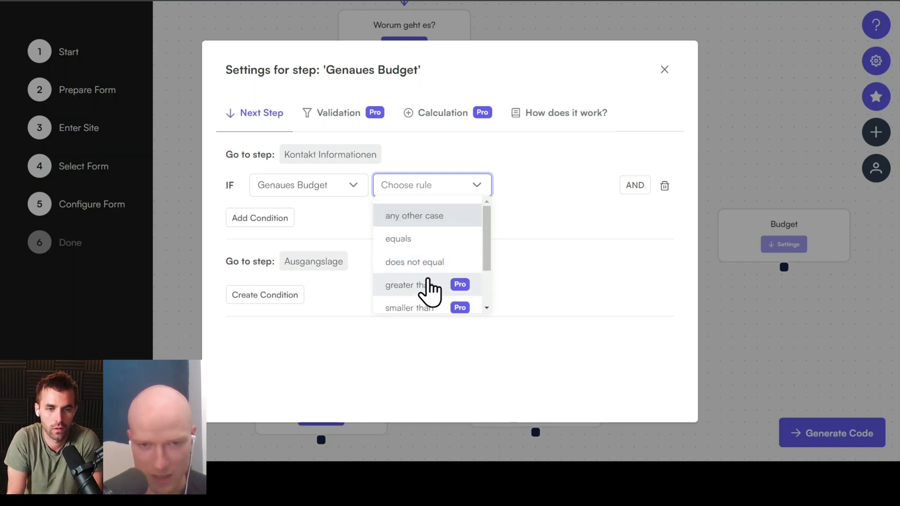
scroll(426, 289, "down", 1)
scroll(434, 284, "up", 3)
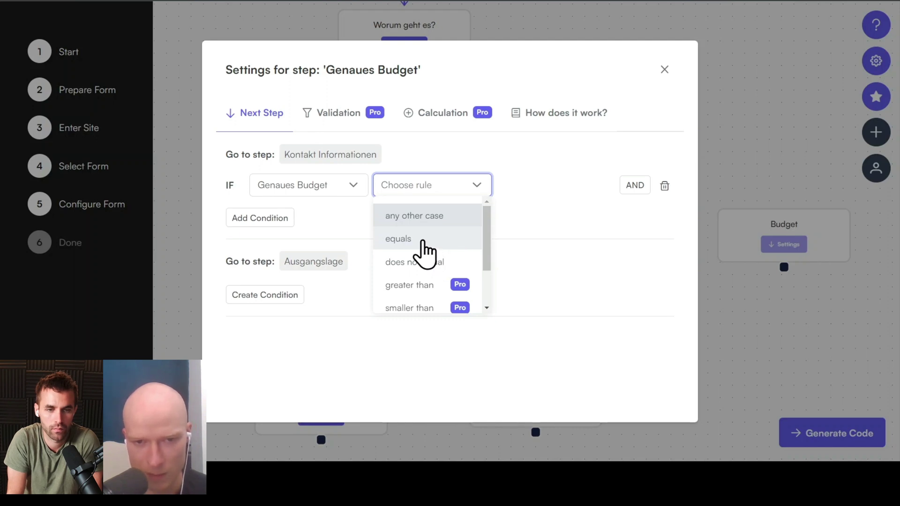
scroll(436, 251, "down", 2)
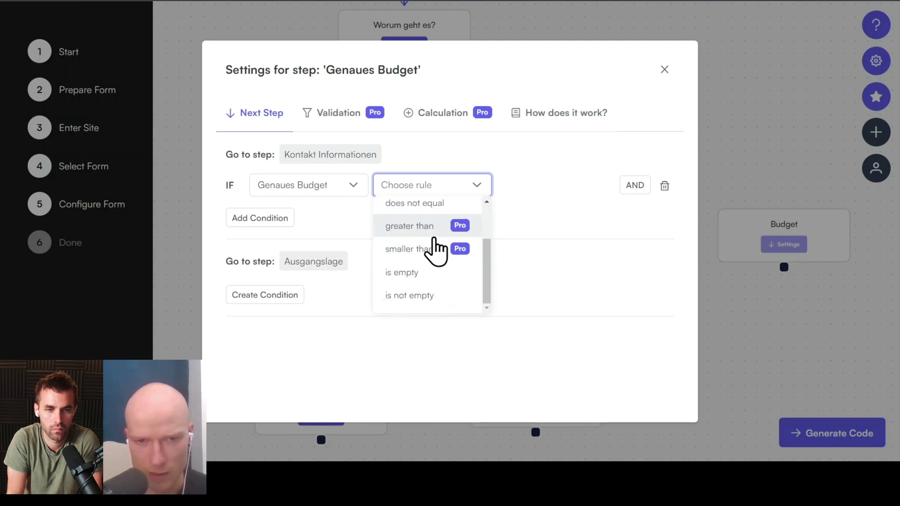
scroll(436, 251, "up", 2)
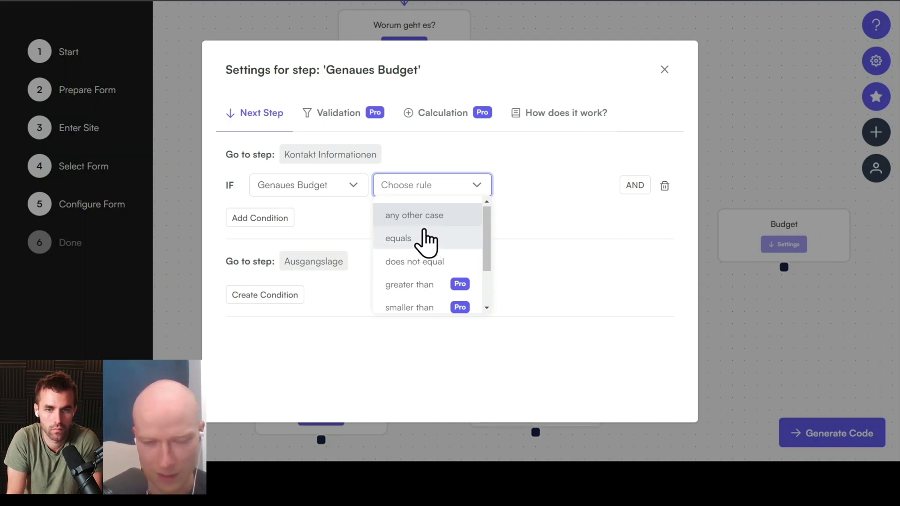
scroll(435, 254, "down", 2)
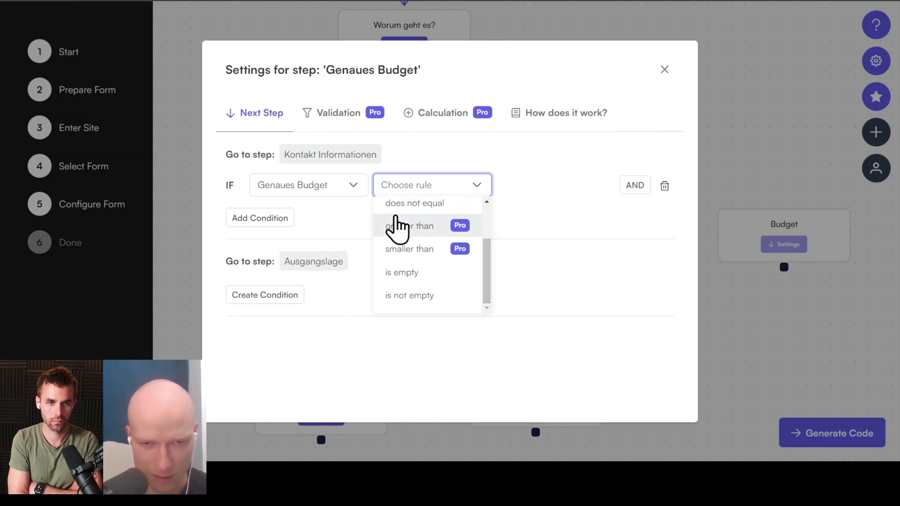
scroll(413, 238, "up", 1)
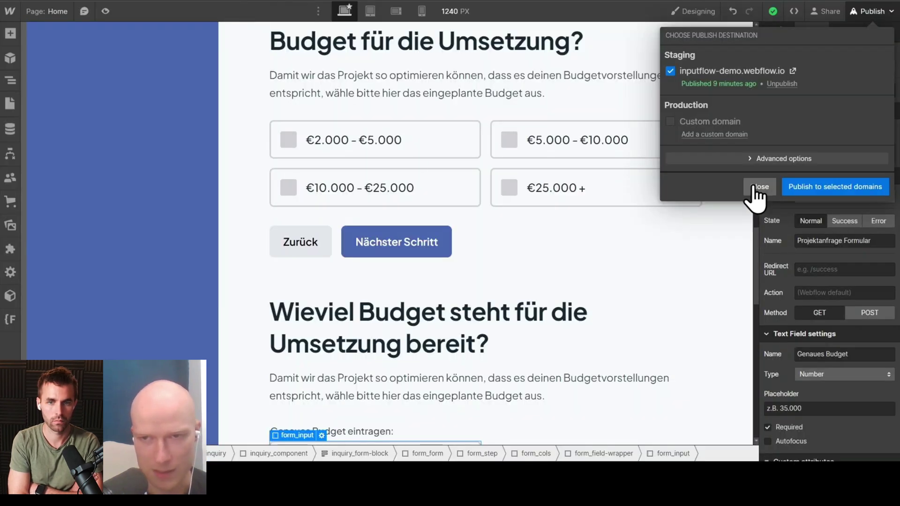
Dismiss the publish dialog in Webflow and review the form's integration, design style and budget sections
left_click(760, 186)
scroll(460, 187, "down", 2)
scroll(443, 190, "up", 2)
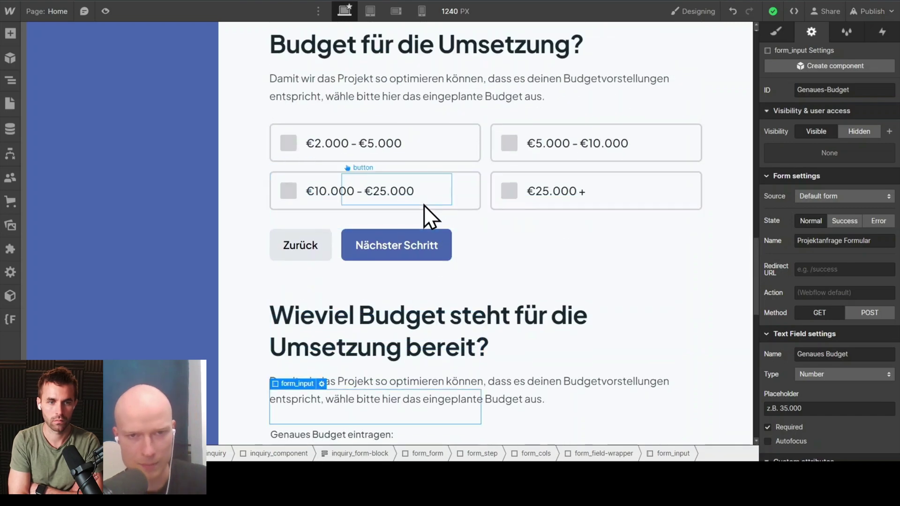
scroll(424, 205, "up", 15)
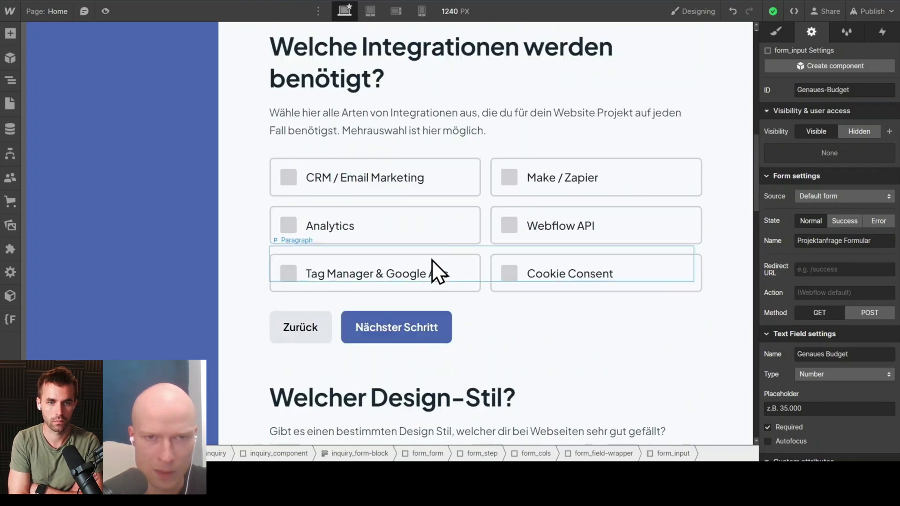
scroll(555, 124, "down", 3)
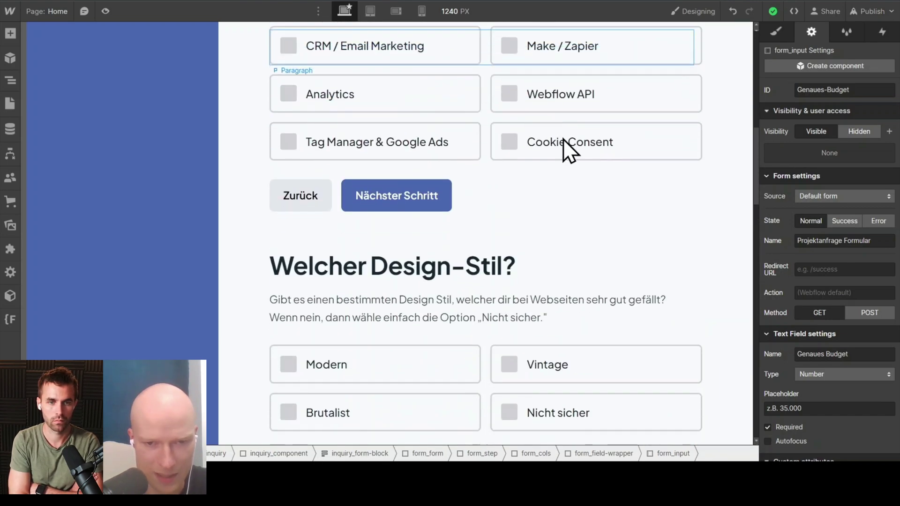
scroll(473, 268, "down", 8)
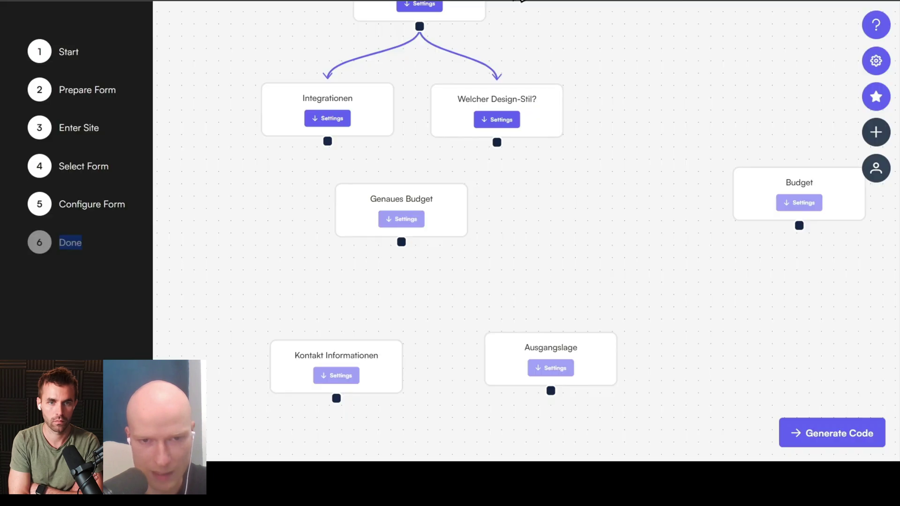
In Inputflow, swap "Genaues Budget" out for "Budget" beneath "Integrationen" and "Welcher Design-Stil?", and connect both of those steps to "Budget"
left_click_drag(430, 220, 718, 273)
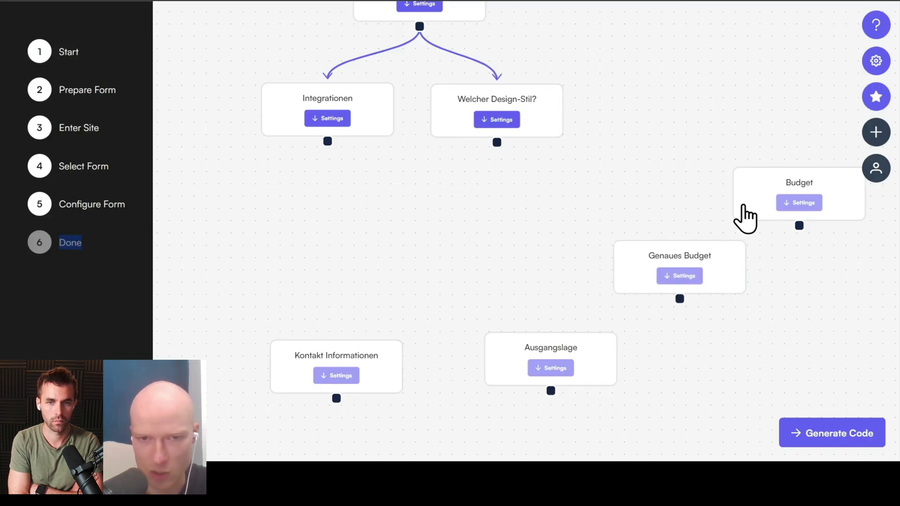
left_click_drag(756, 188, 369, 232)
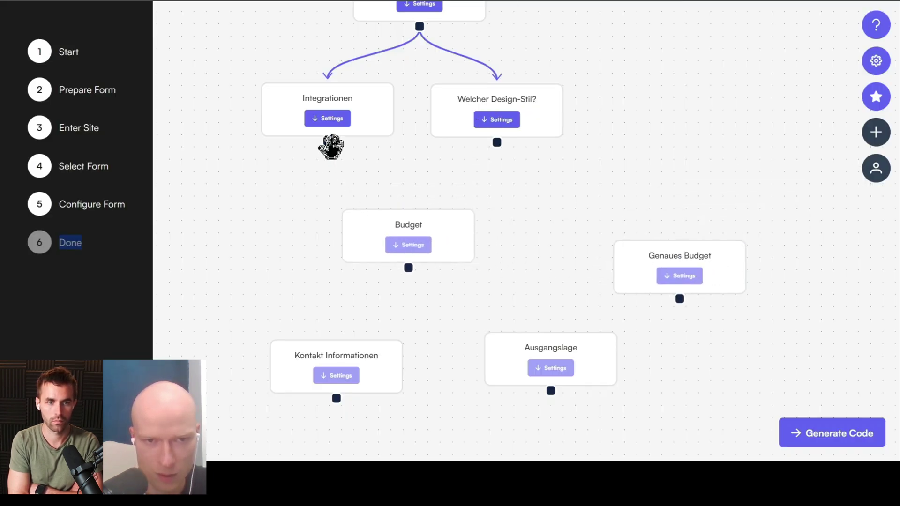
left_click_drag(328, 142, 399, 225)
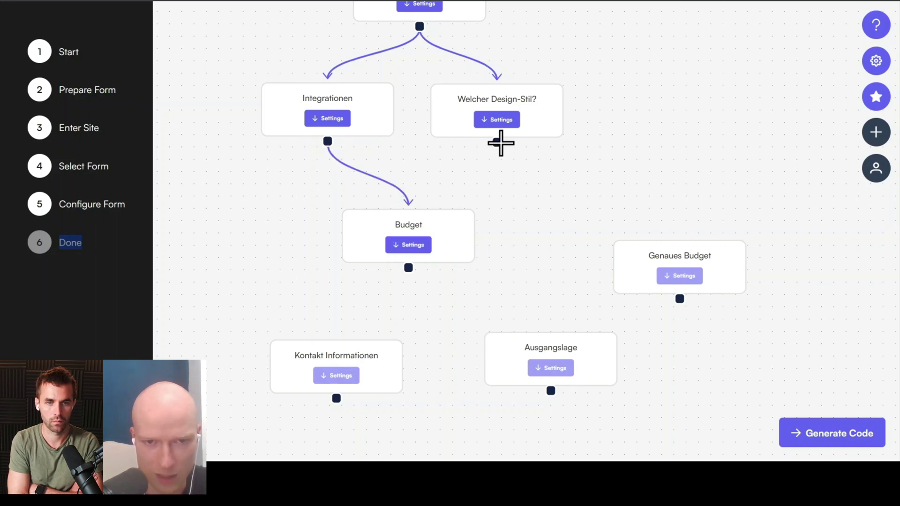
left_click_drag(498, 143, 416, 205)
Examine the budget range options and the exact budget field of the form in Webflow
scroll(448, 269, "down", 2)
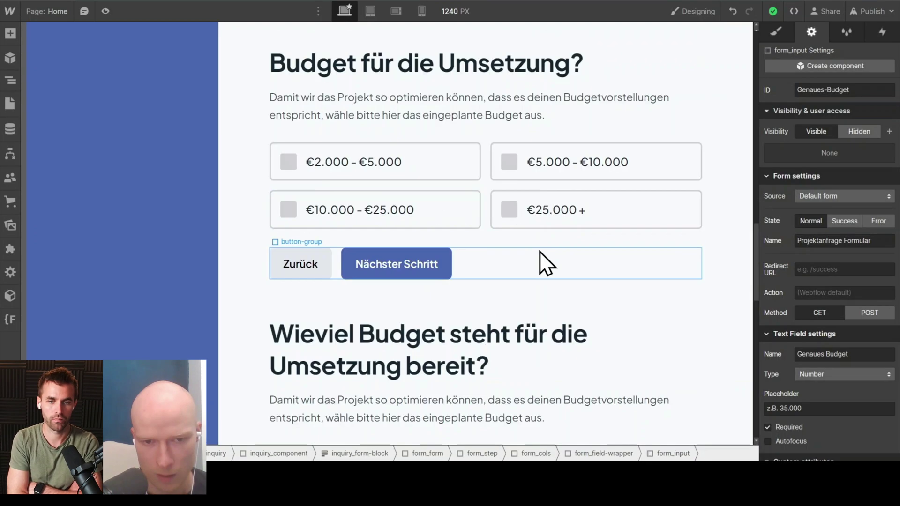
scroll(540, 252, "down", 3)
scroll(537, 251, "up", 3)
scroll(535, 235, "down", 1)
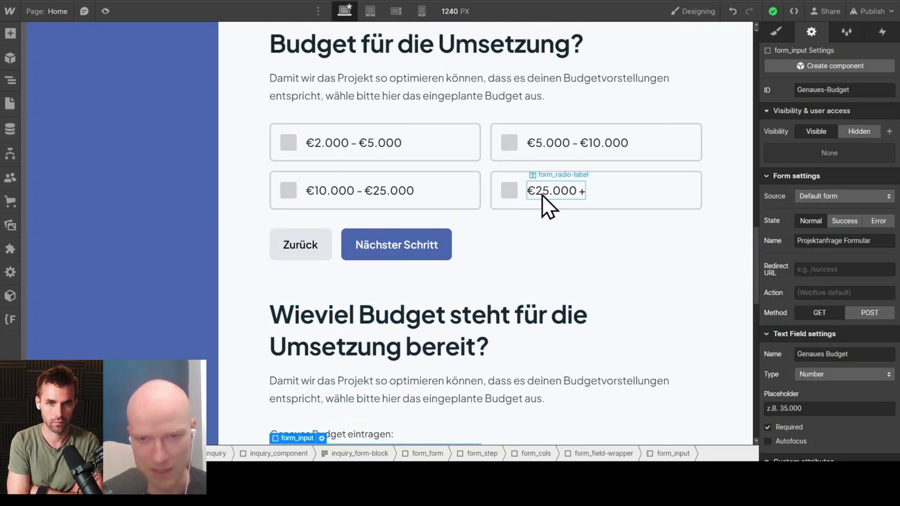
scroll(548, 198, "down", 2)
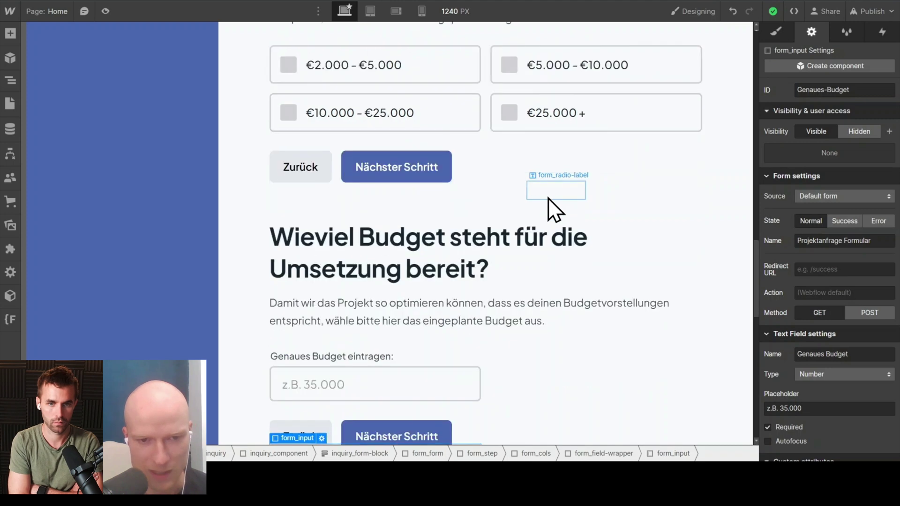
scroll(553, 226, "up", 2)
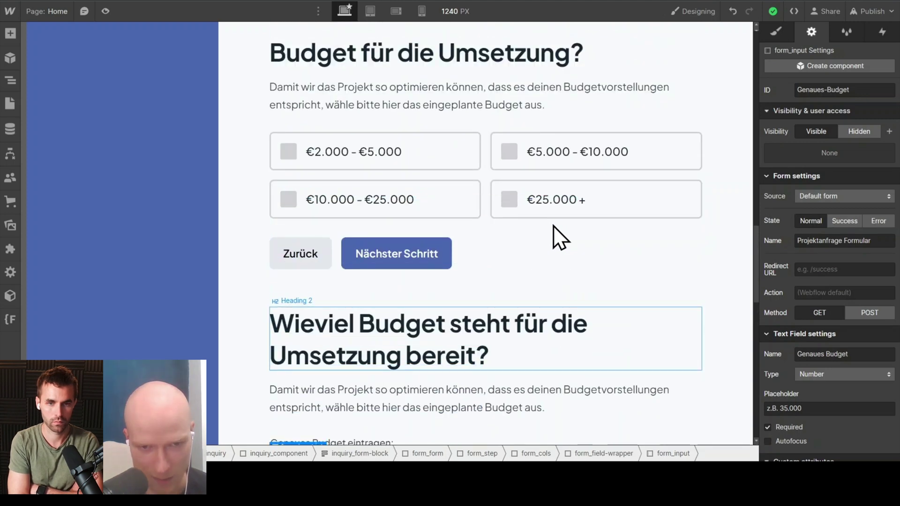
scroll(554, 227, "down", 6)
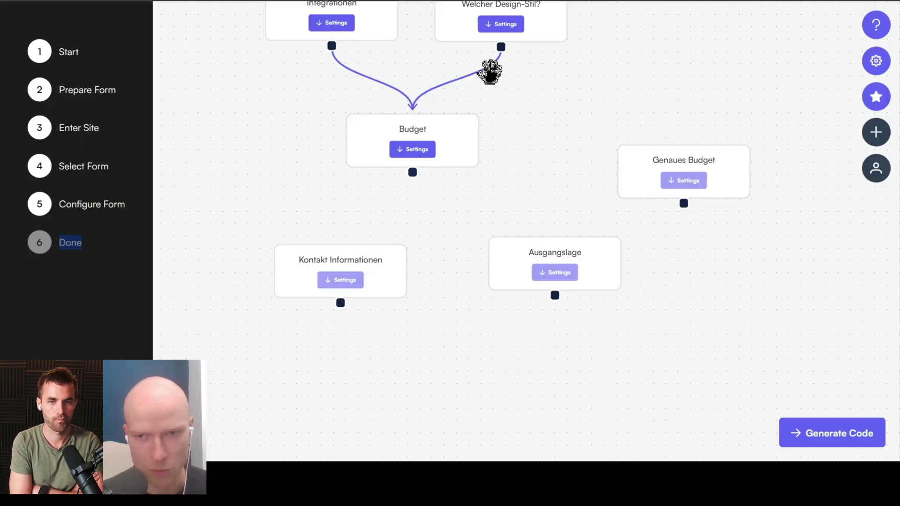
In Inputflow, place "Kontakt Informationen" below "Ausgangslage" and move "Genaues Budget" beneath the "Budget" step
scroll(499, 144, "up", 2)
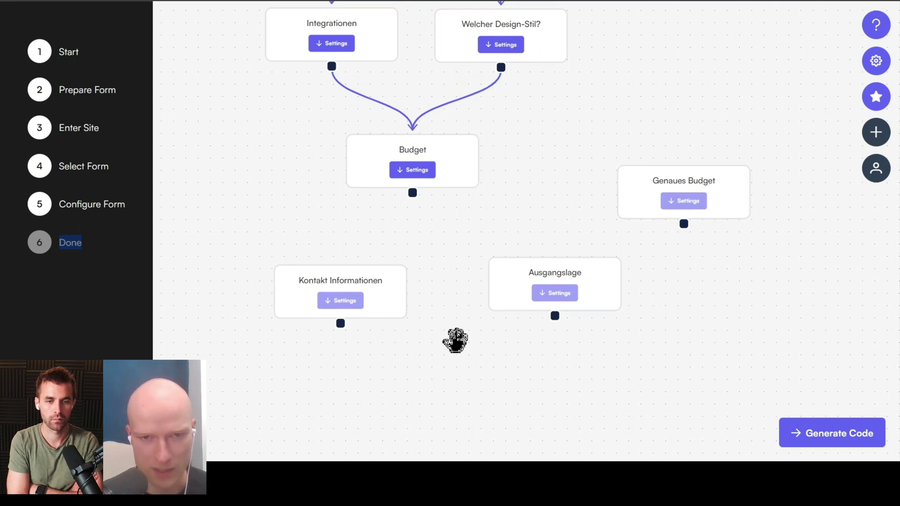
left_click_drag(392, 293, 581, 382)
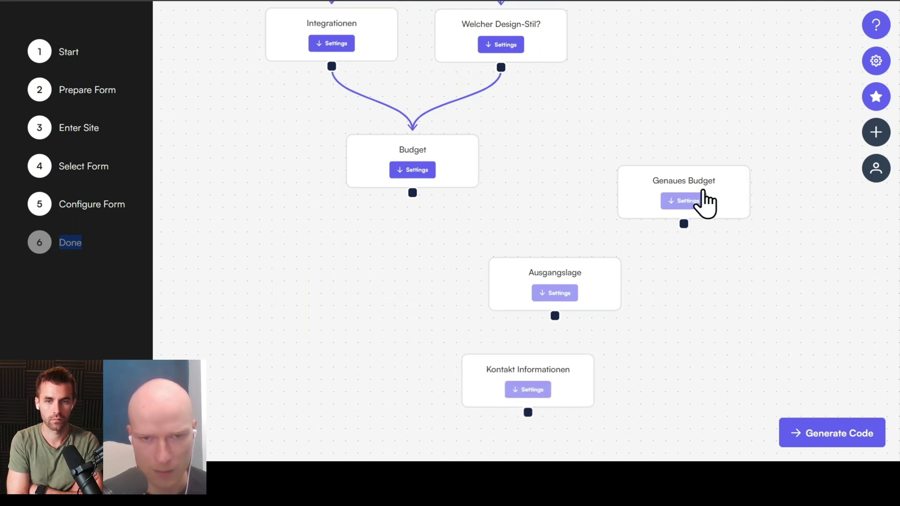
left_click_drag(693, 175, 313, 264)
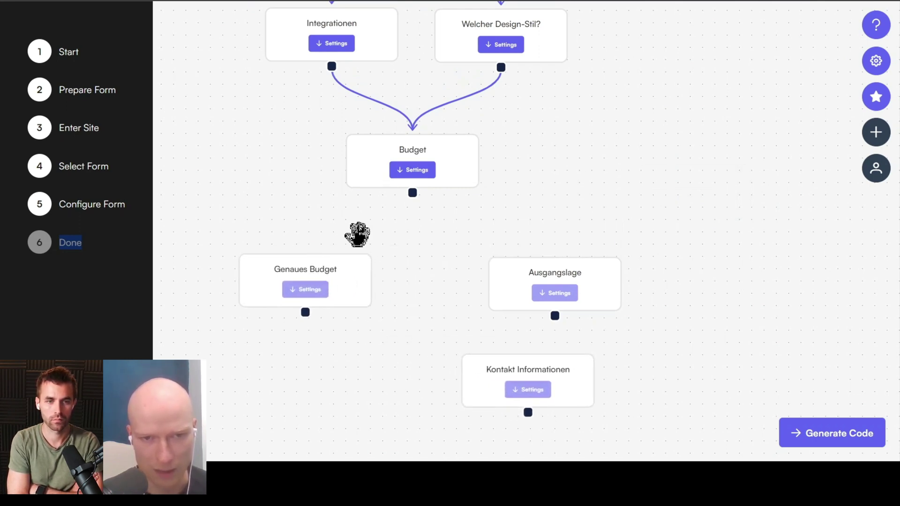
Connect "Budget" to both "Genaues Budget" and "Ausgangslage", repositioning "Ausgangslage" below the "Budget" step
left_click_drag(413, 193, 311, 244)
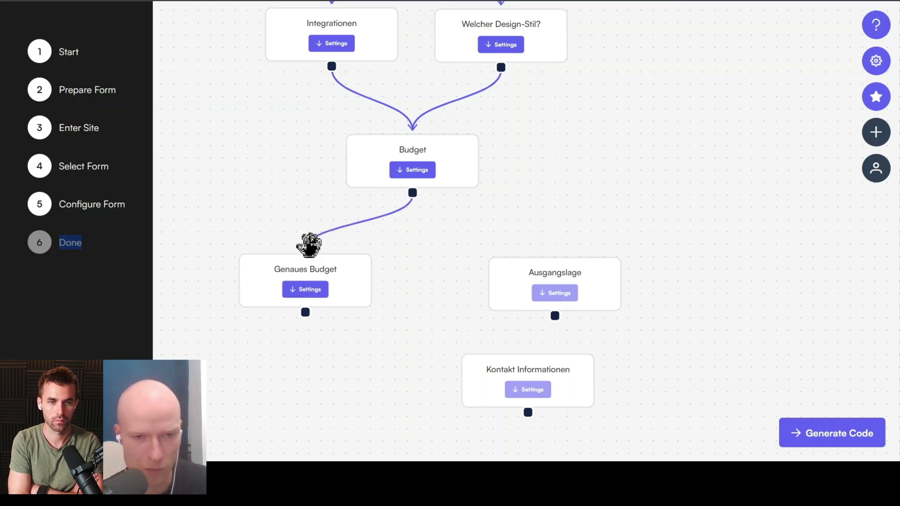
left_click_drag(434, 315, 464, 241)
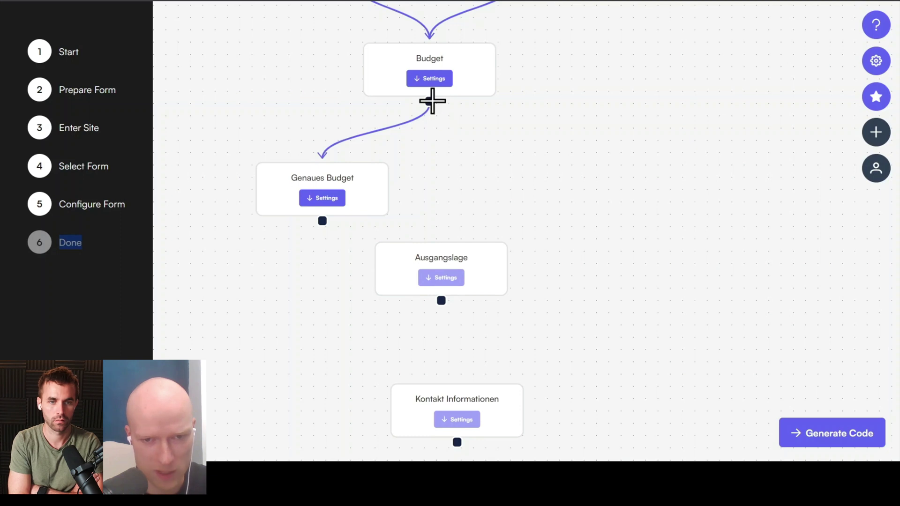
left_click_drag(430, 101, 468, 262)
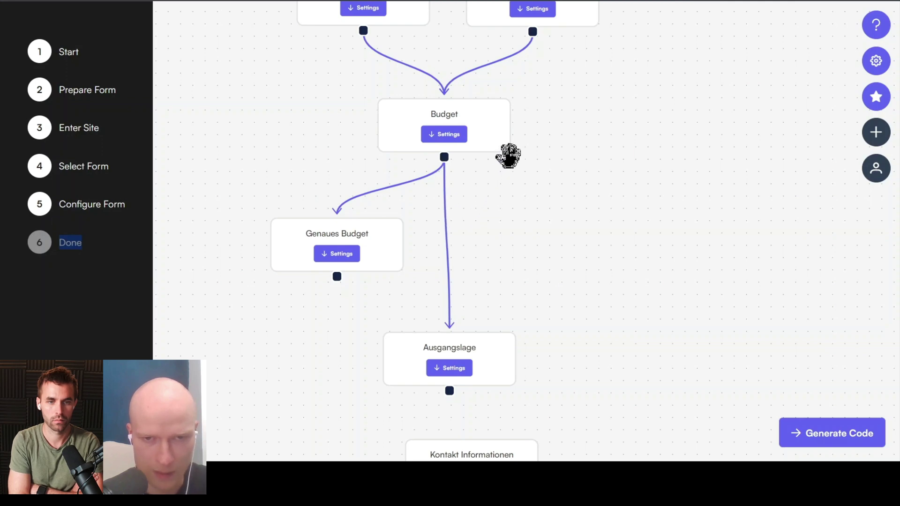
In the "Budget" step settings, route to "Genaues Budget" if "€25.000 +" is selected and create an empty condition for "Ausgangslage"
left_click(453, 135)
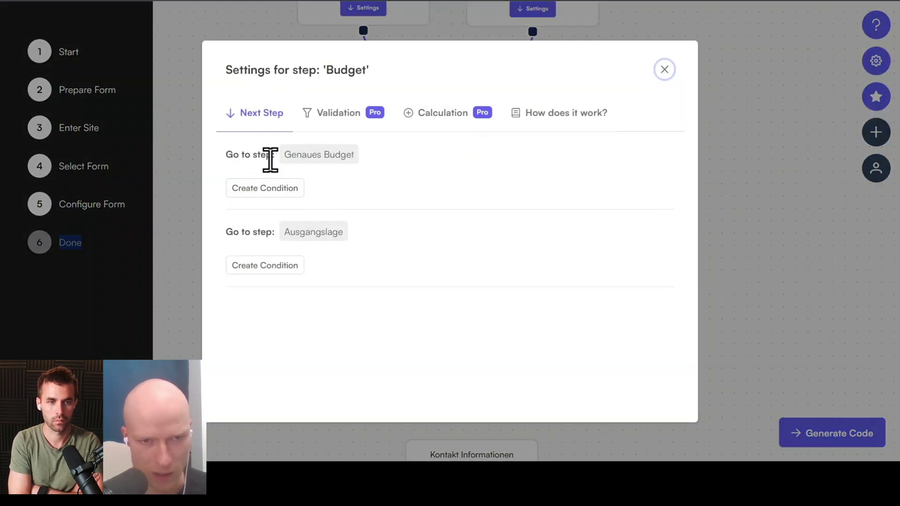
left_click(283, 190)
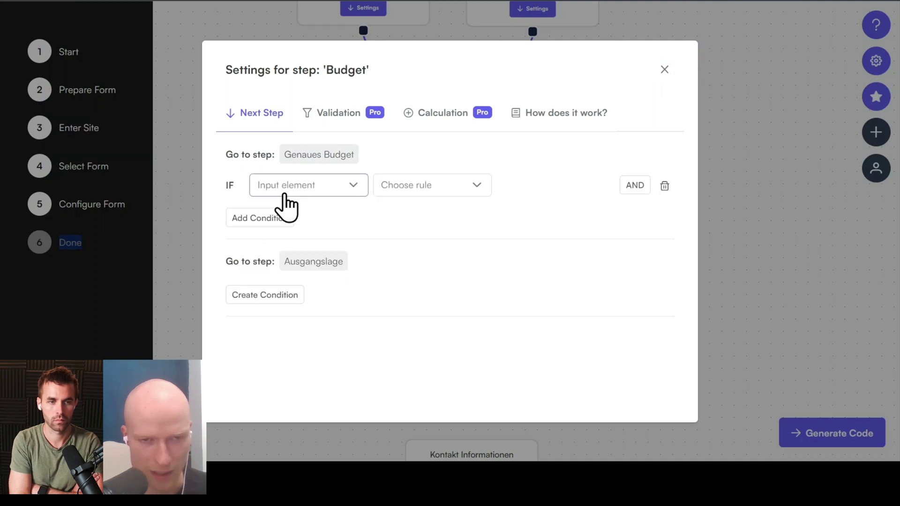
left_click(344, 188)
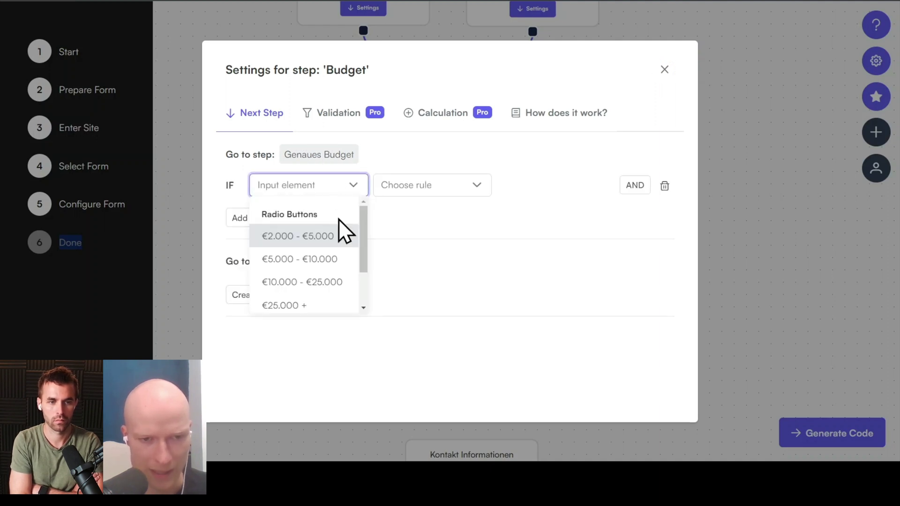
scroll(338, 234, "down", 3)
left_click(305, 253)
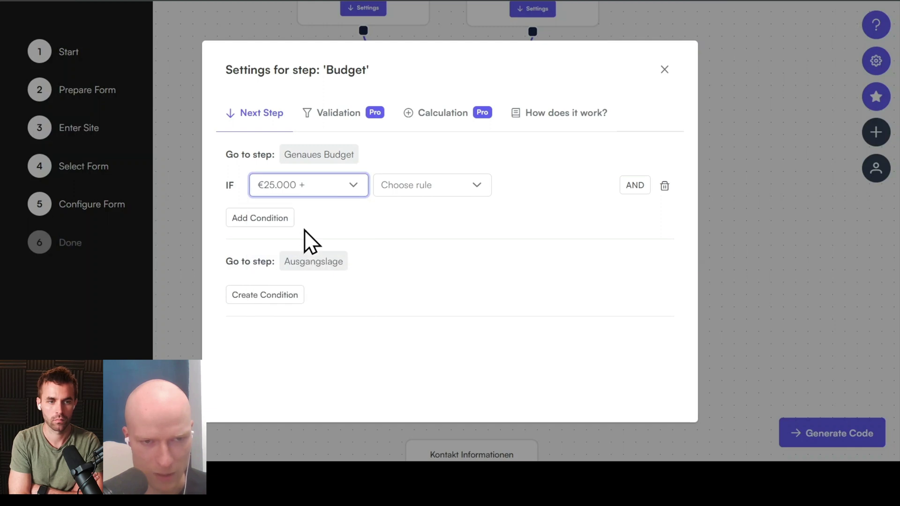
left_click(324, 189)
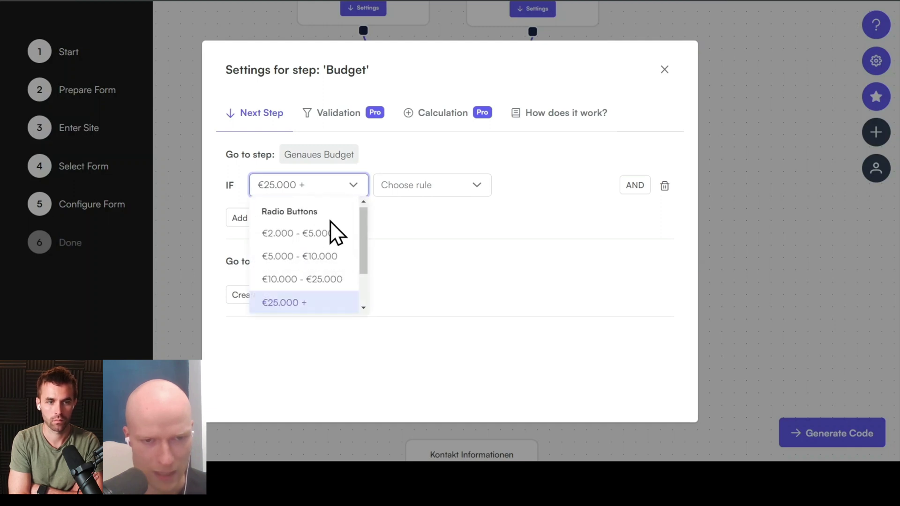
left_click(321, 306)
left_click(438, 189)
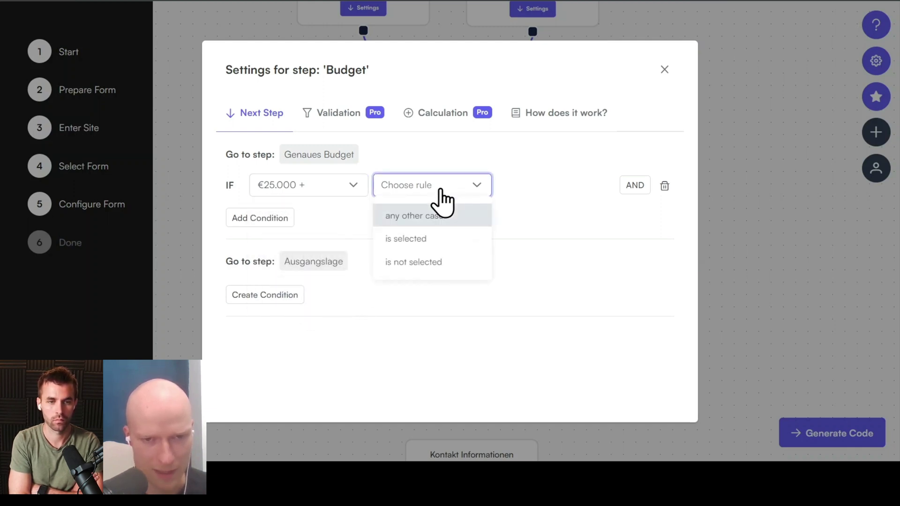
left_click(449, 239)
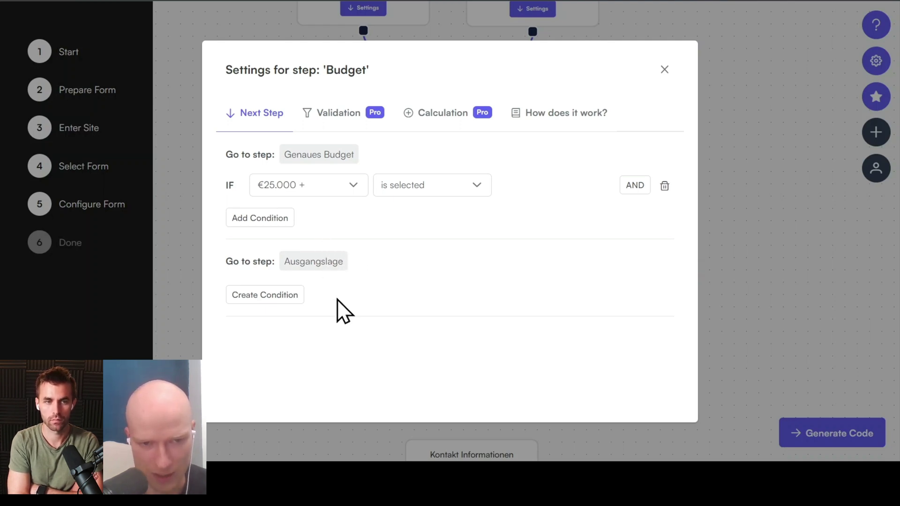
left_click(288, 301)
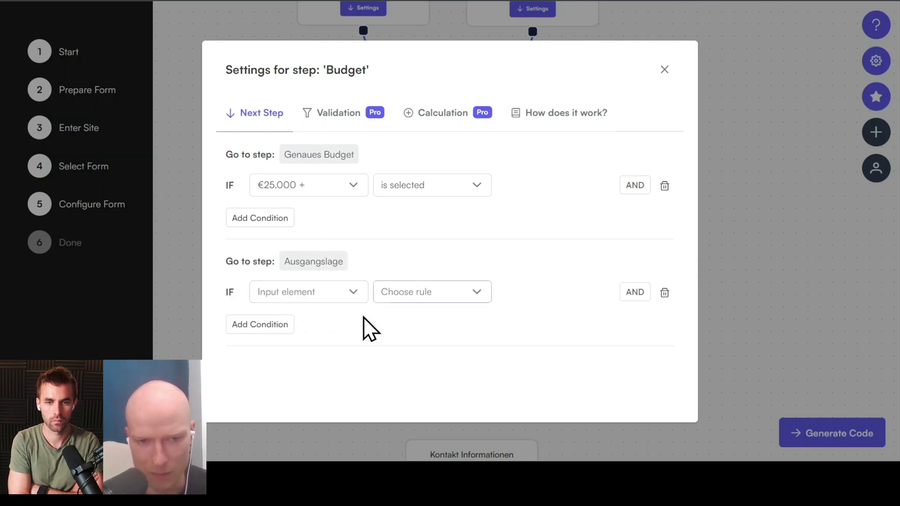
Add two empty OR conditions to the "Ausgangslage" path and delete both again
left_click(277, 325)
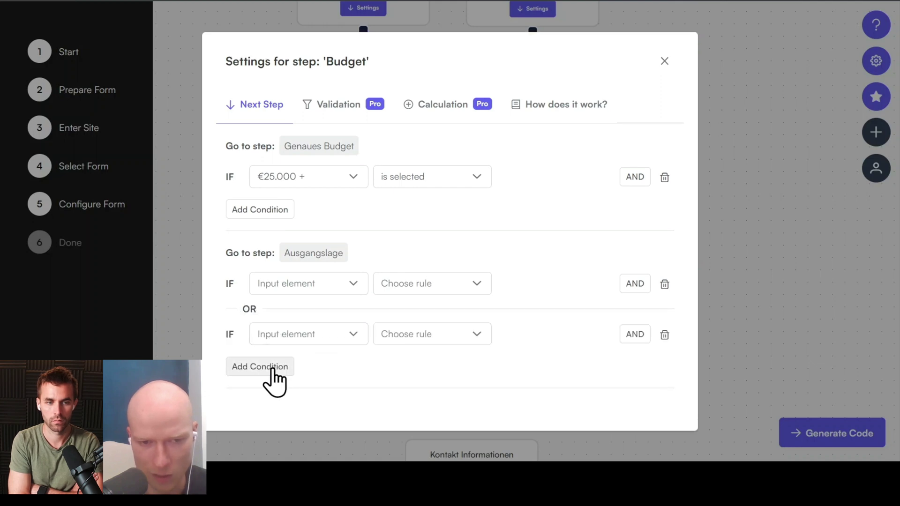
left_click(275, 368)
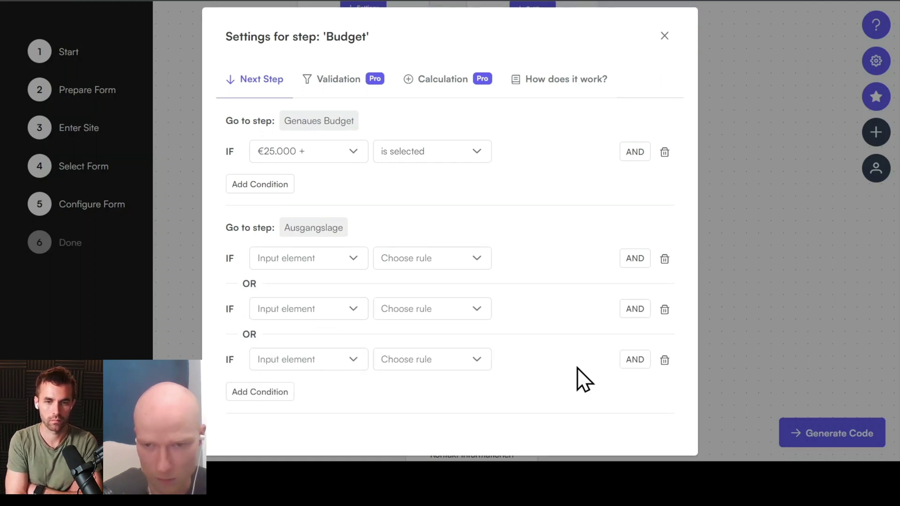
left_click(665, 360)
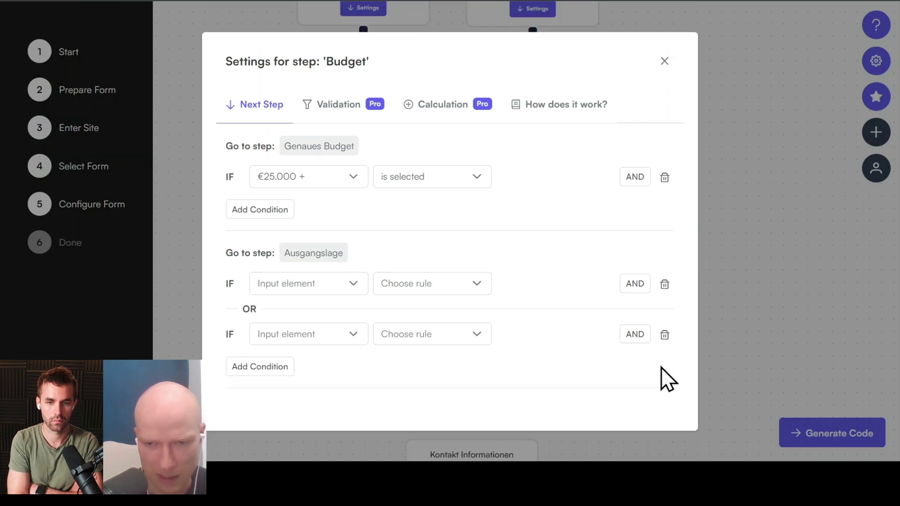
left_click(665, 336)
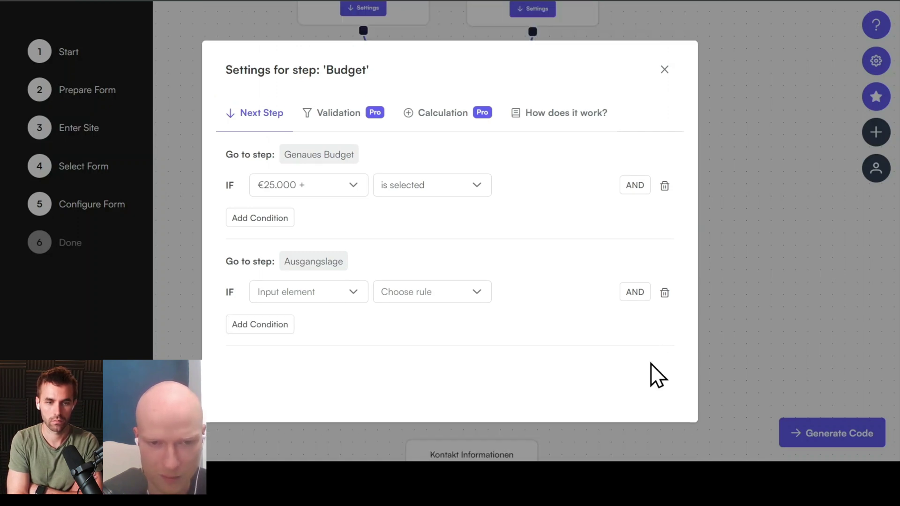
Set the rule for the "Ausgangslage" path to "any other case" and close the "Budget" step settings
left_click(419, 298)
left_click(426, 324)
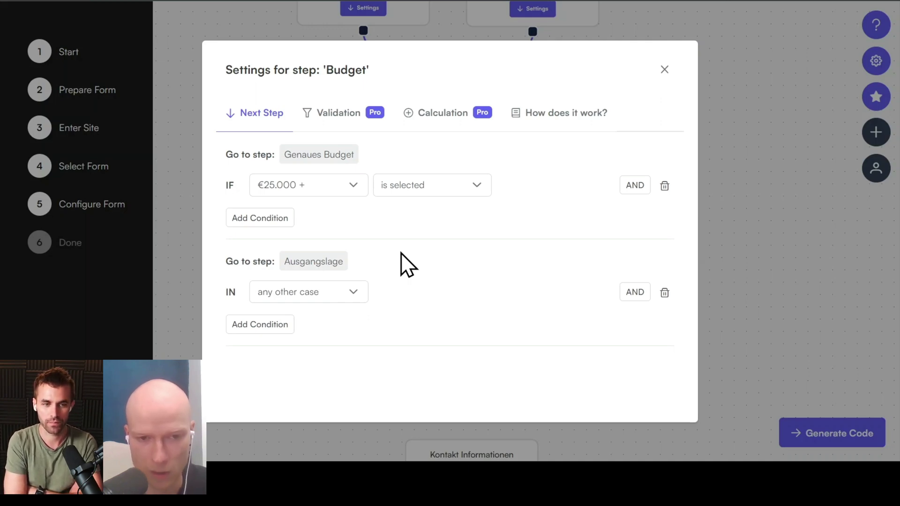
key("Escape")
Review the whole form flow from "Projektanfrage Start" through to "Kontakt Informationen"
scroll(519, 209, "down", 3)
left_click_drag(603, 156, 568, 265)
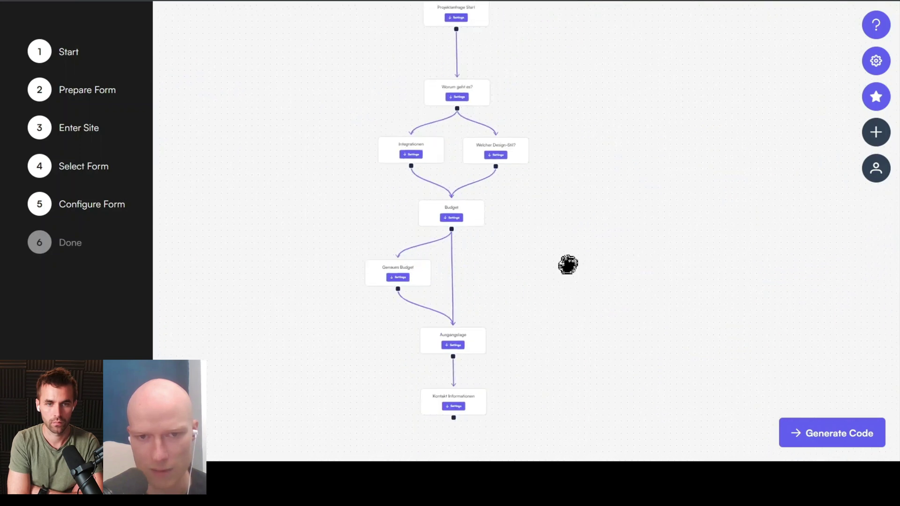
scroll(556, 231, "down", 2)
scroll(583, 221, "up", 2)
left_click_drag(583, 221, 566, 207)
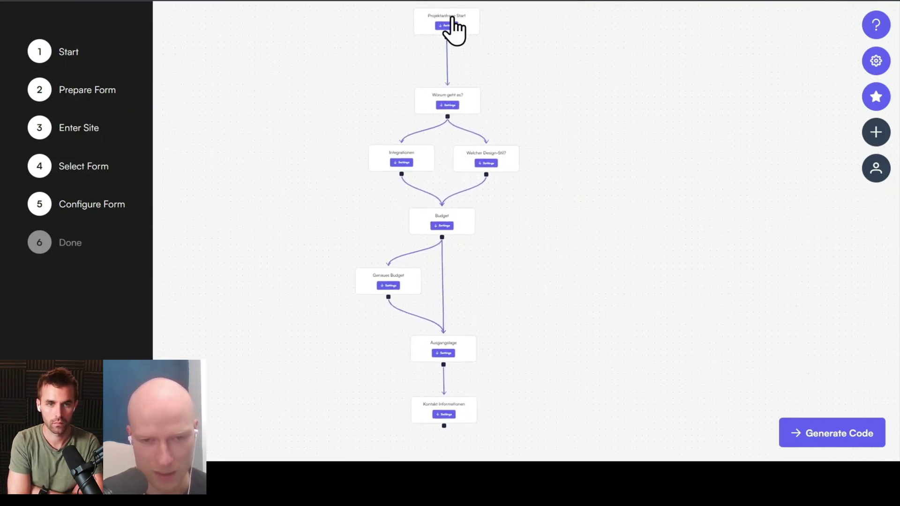
left_click_drag(534, 279, 538, 289)
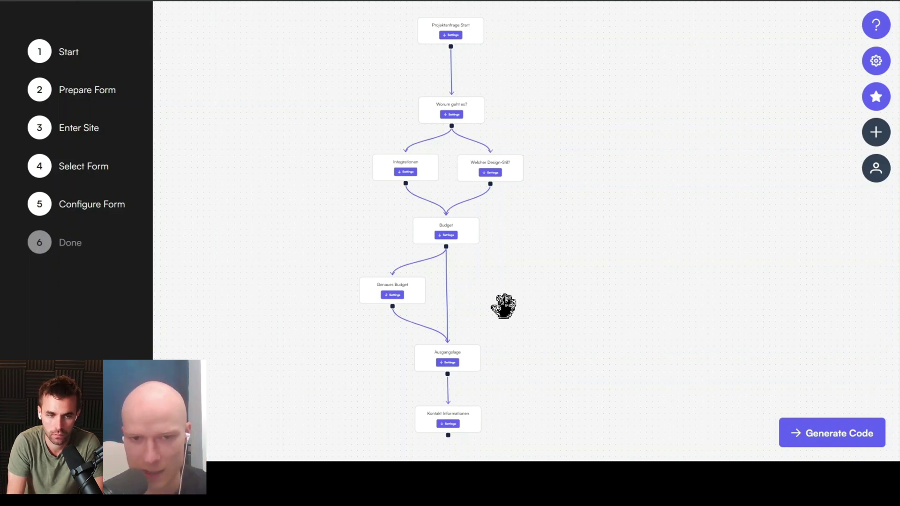
left_click_drag(557, 287, 554, 290)
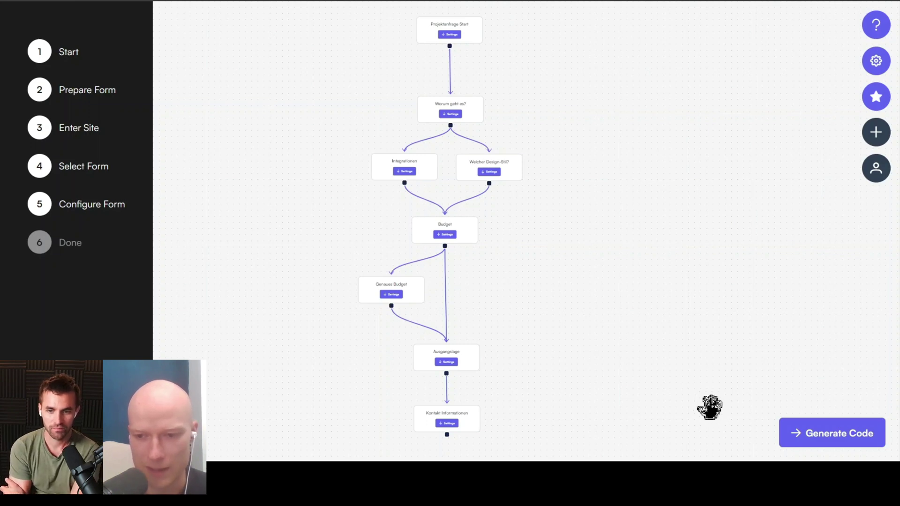
Generate the code for the configured form flow and copy the snippet
left_click(847, 441)
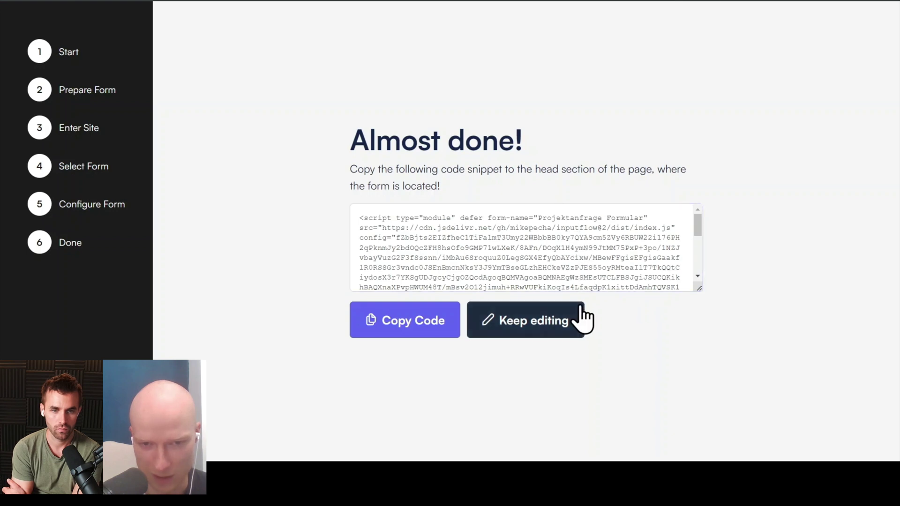
left_click(446, 337)
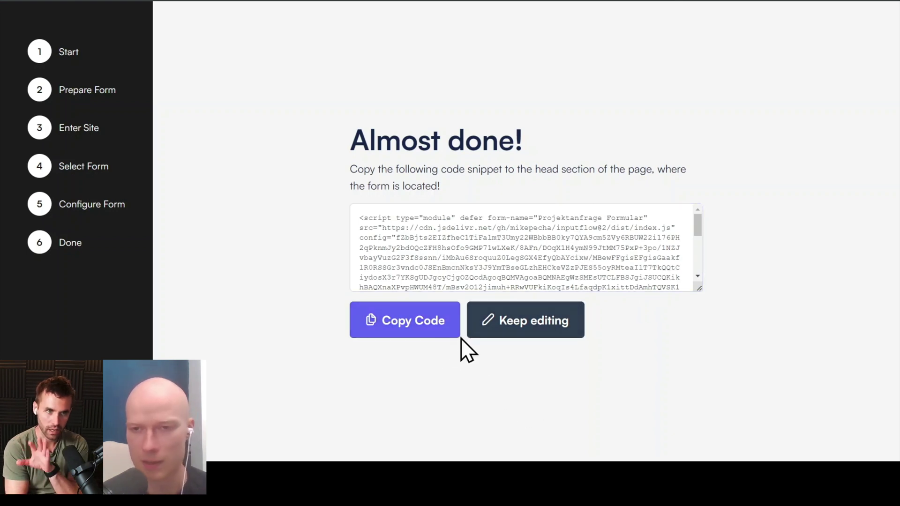
left_click(418, 325)
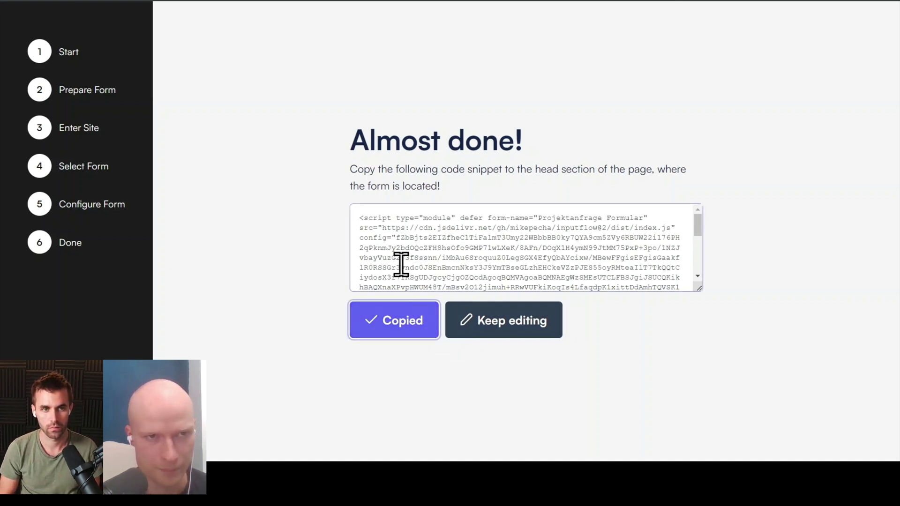
In Webflow, paste the copied snippet into the Home page's custom code inside the head tag and save the page settings
key("ctrl+Tab")
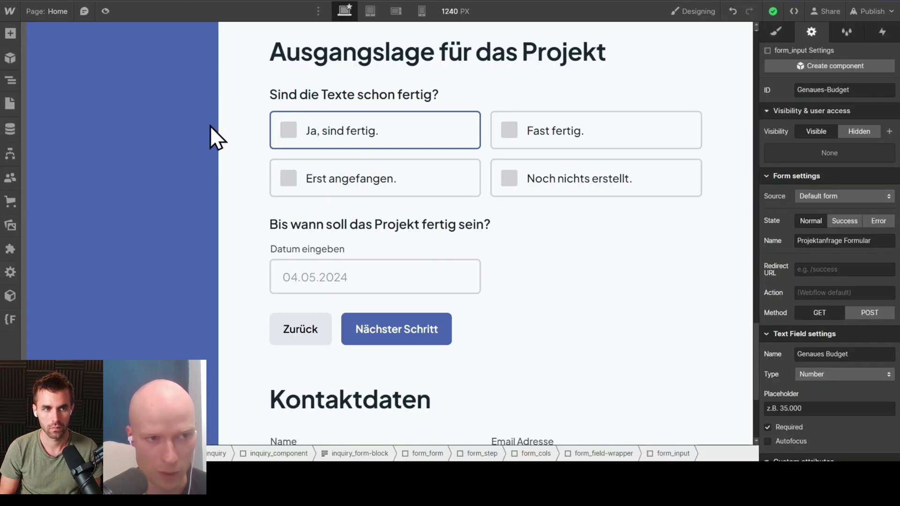
left_click(9, 102)
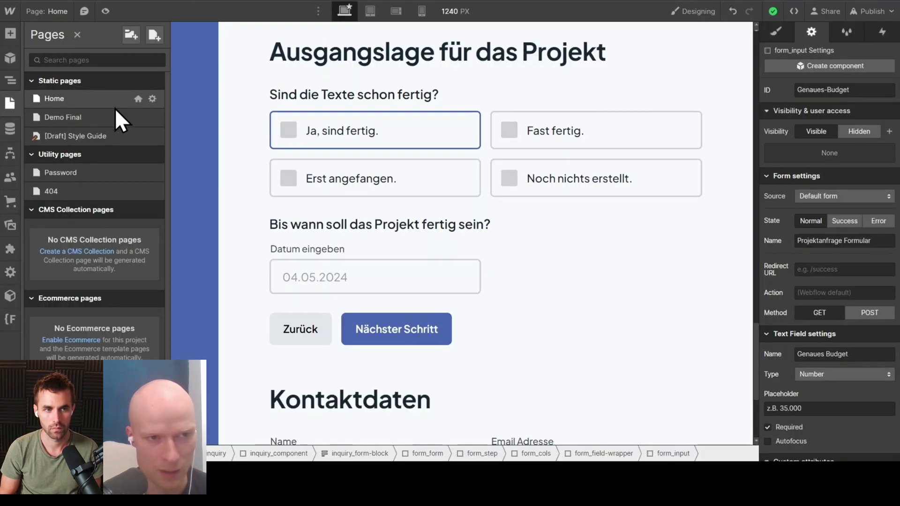
left_click(152, 98)
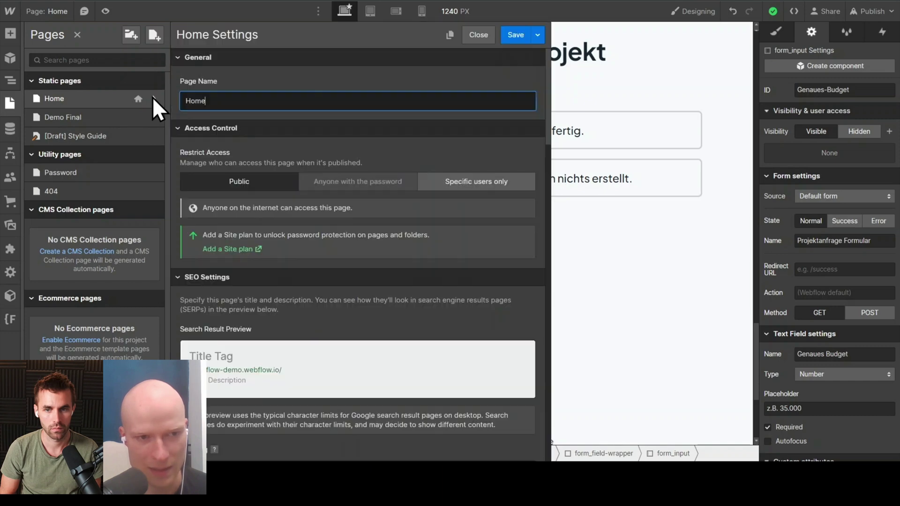
scroll(309, 248, "down", 20)
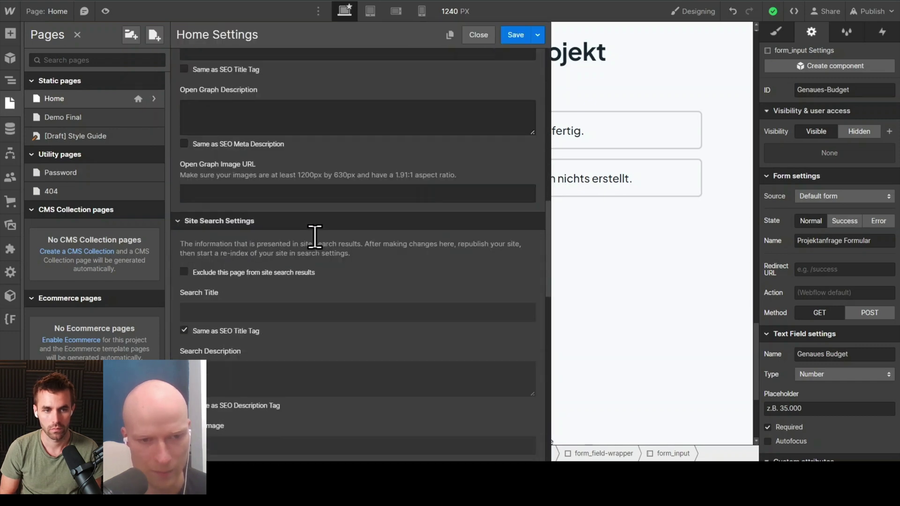
left_click(268, 182)
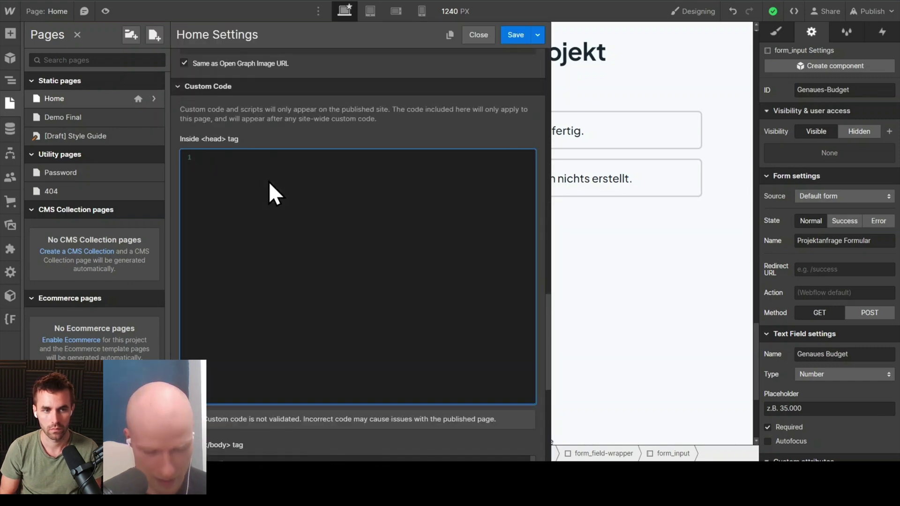
key("ctrl+v")
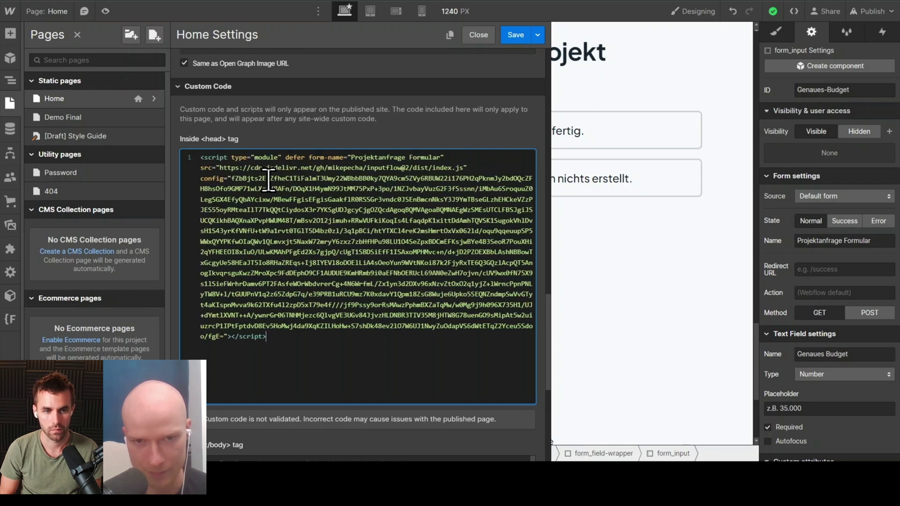
left_click(516, 34)
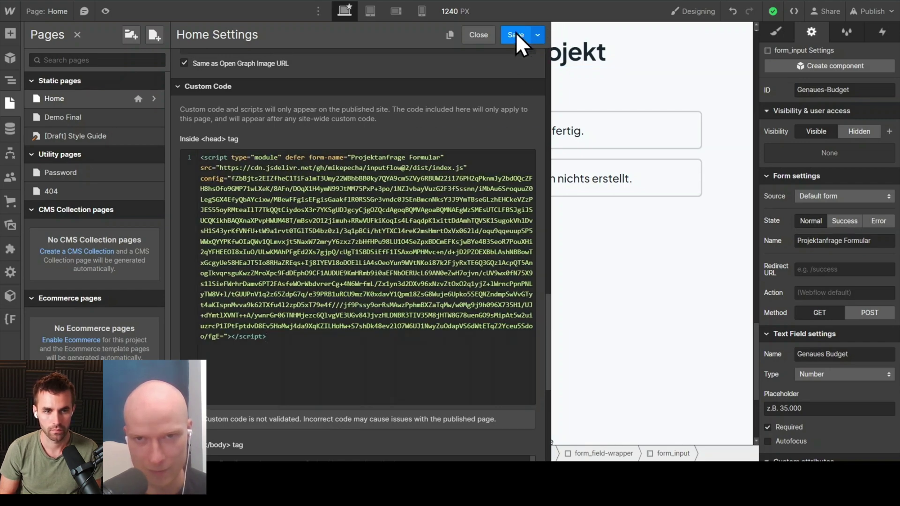
Publish the site to inputflow-demo.webflow.io and start the project request on the live page
left_click(866, 11)
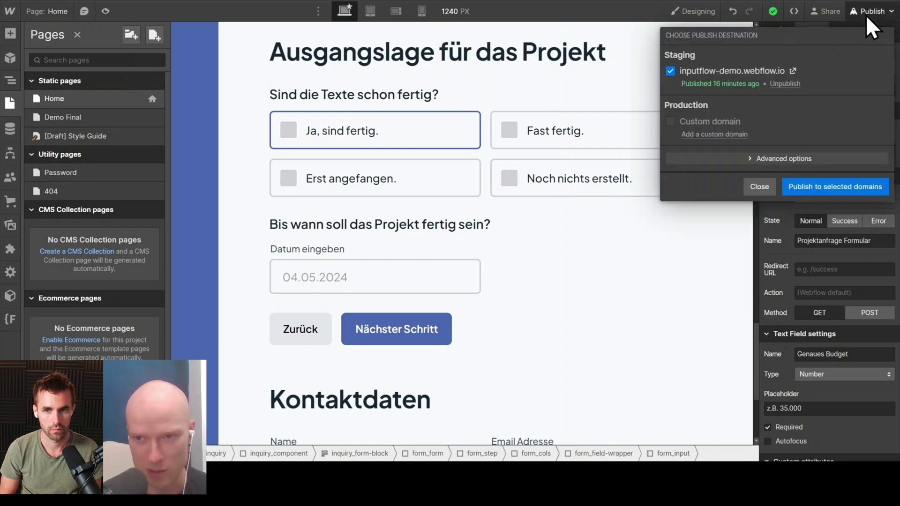
left_click(829, 188)
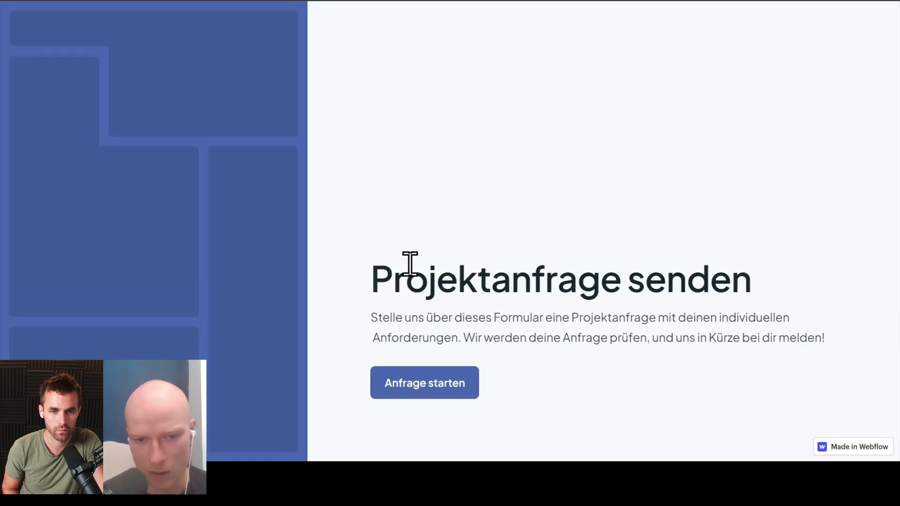
left_click(447, 390)
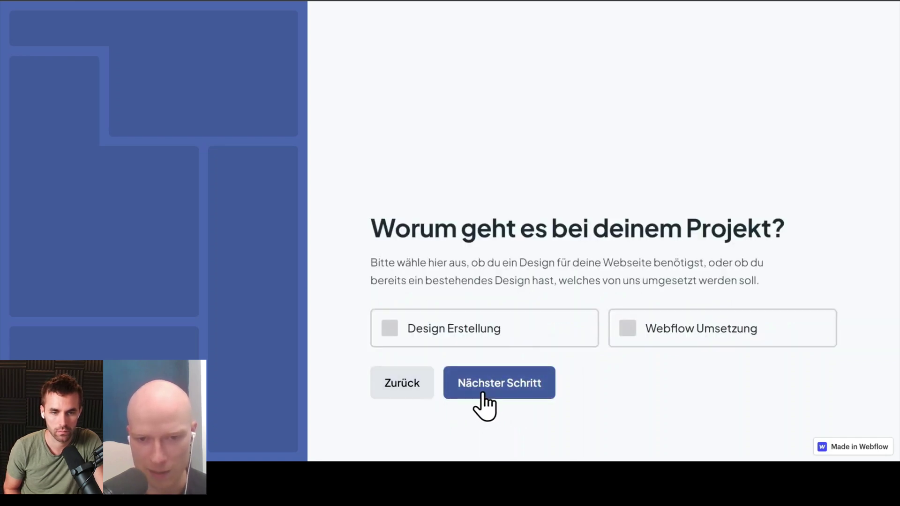
Test both project branches by continuing with "Design Erstellung", going back, and continuing with "Webflow Umsetzung"
left_click(451, 329)
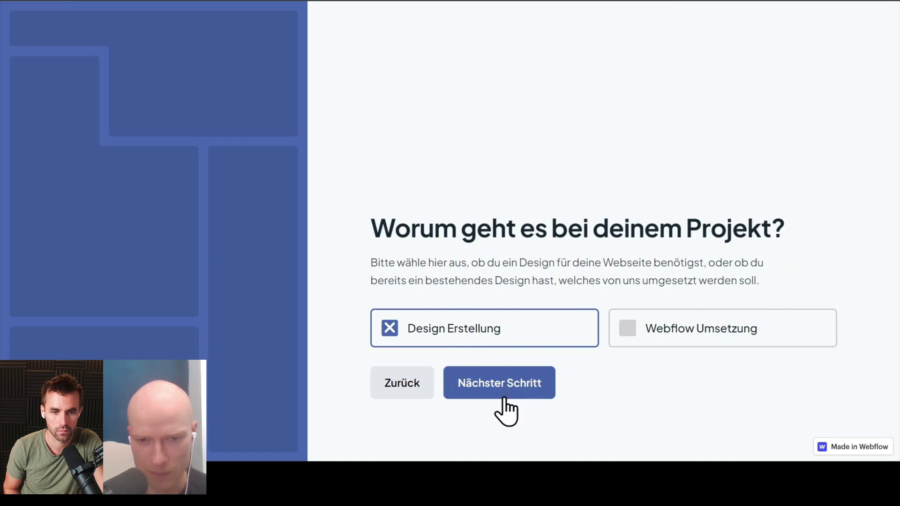
left_click(505, 397)
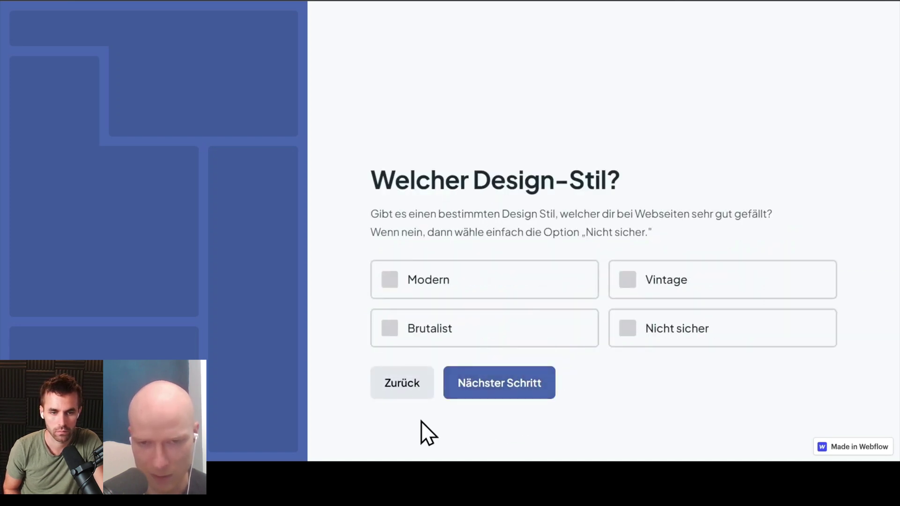
left_click(401, 393)
left_click(653, 344)
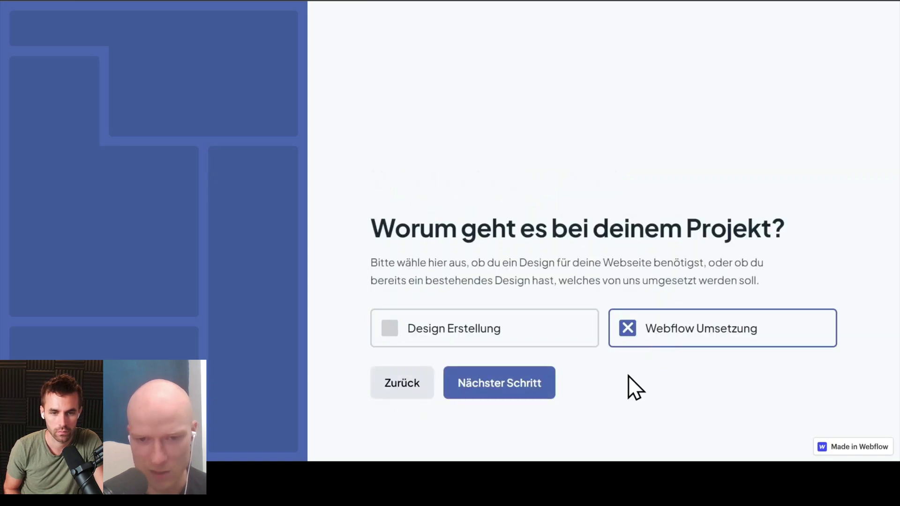
left_click(519, 394)
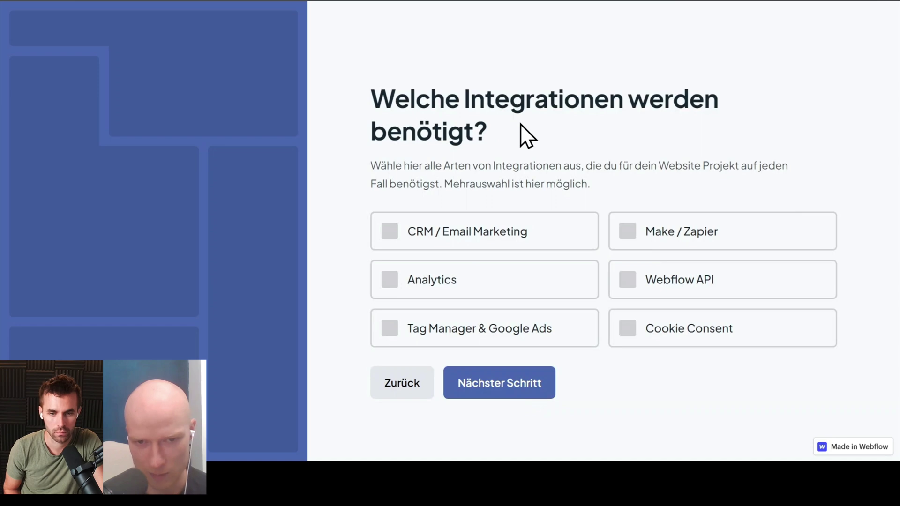
Choose the integrations "Analytics", "Make / Zapier" and "Webflow API" and continue to the budget question
left_click(475, 294)
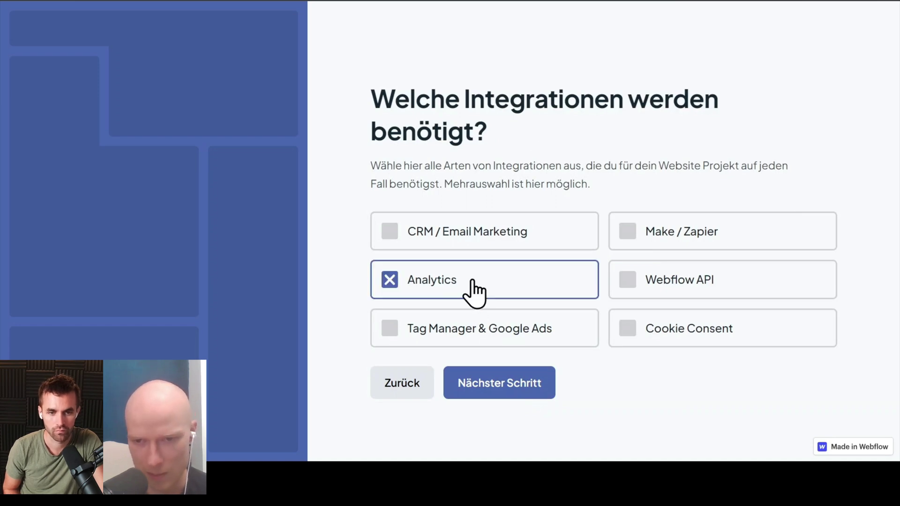
left_click(652, 244)
left_click(642, 294)
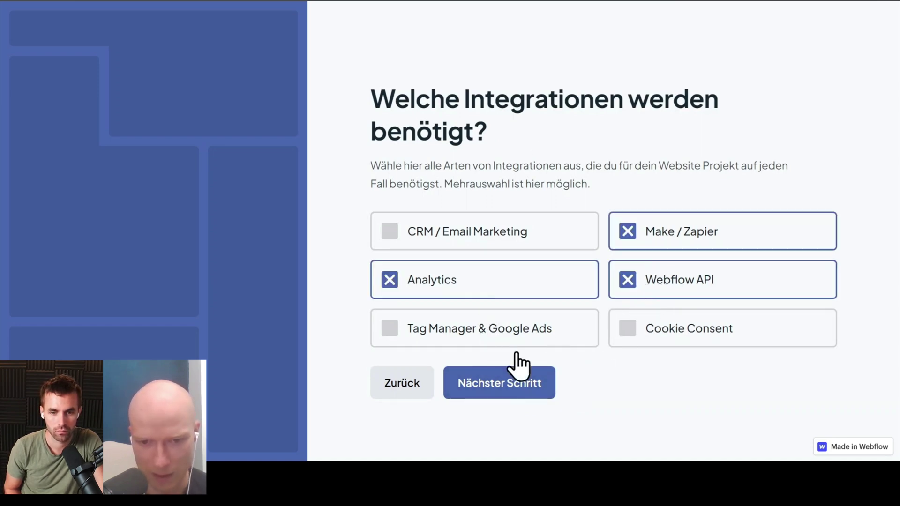
left_click(527, 394)
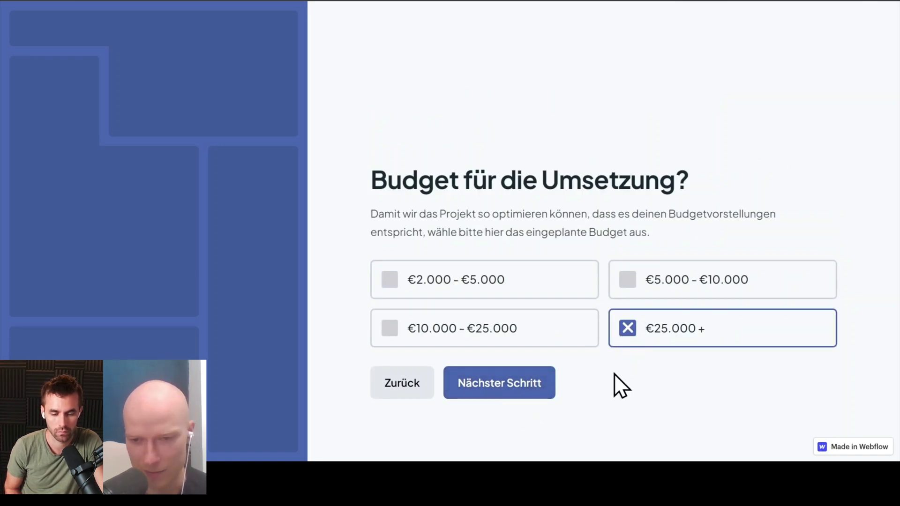
Continue with the "€25.000 +" budget option and enter 35000 as the exact budget
left_click(523, 399)
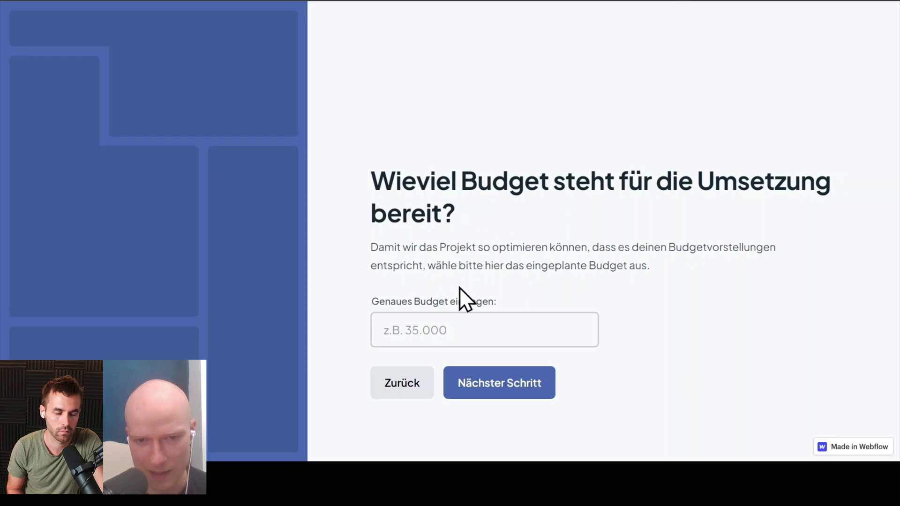
left_click(474, 333)
type("35000")
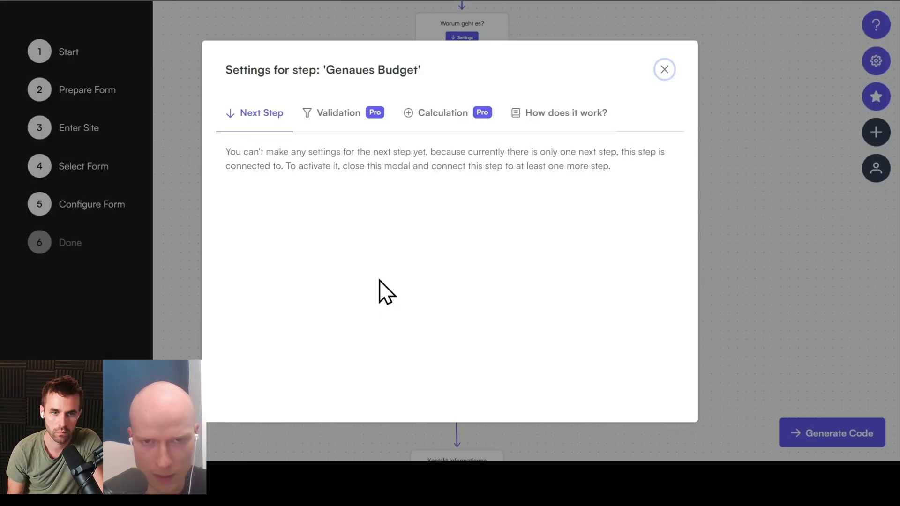
In Inputflow's "Genaues Budget" step settings, create a validation for the input element "Genaues Budget"
left_click(348, 127)
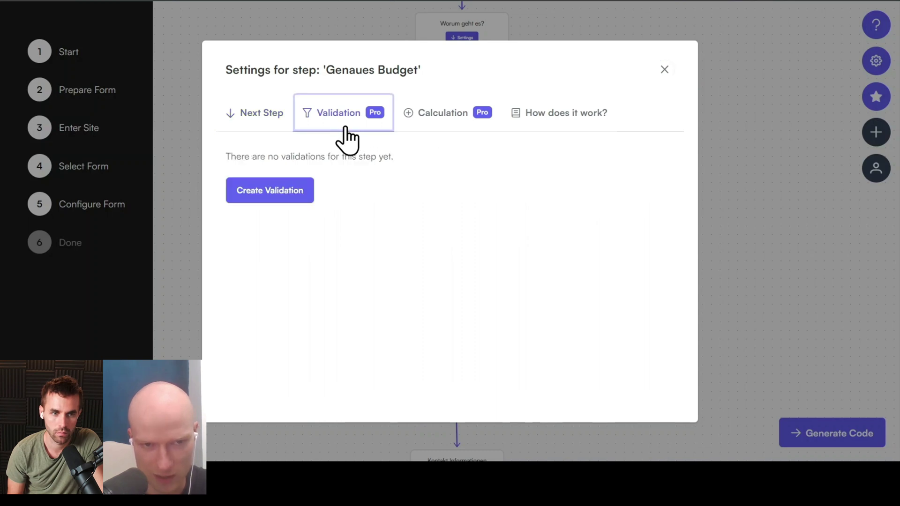
left_click(283, 195)
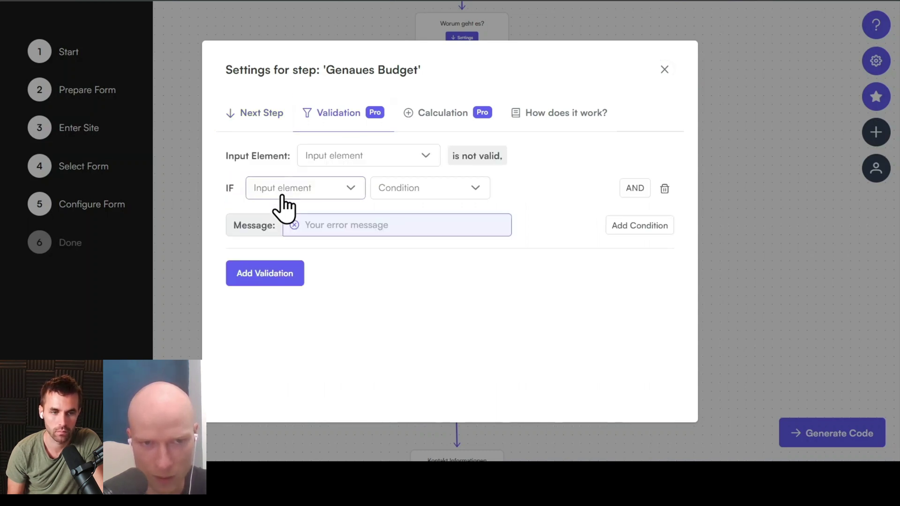
left_click(392, 159)
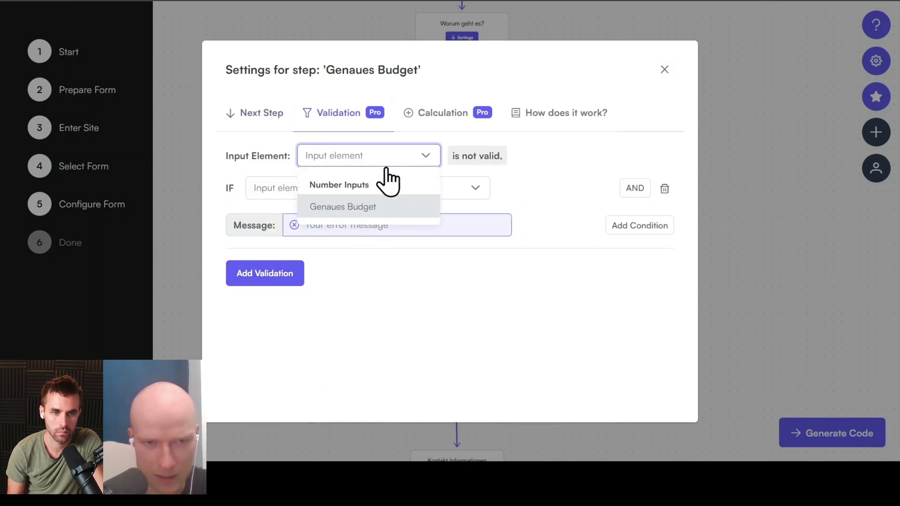
left_click(353, 209)
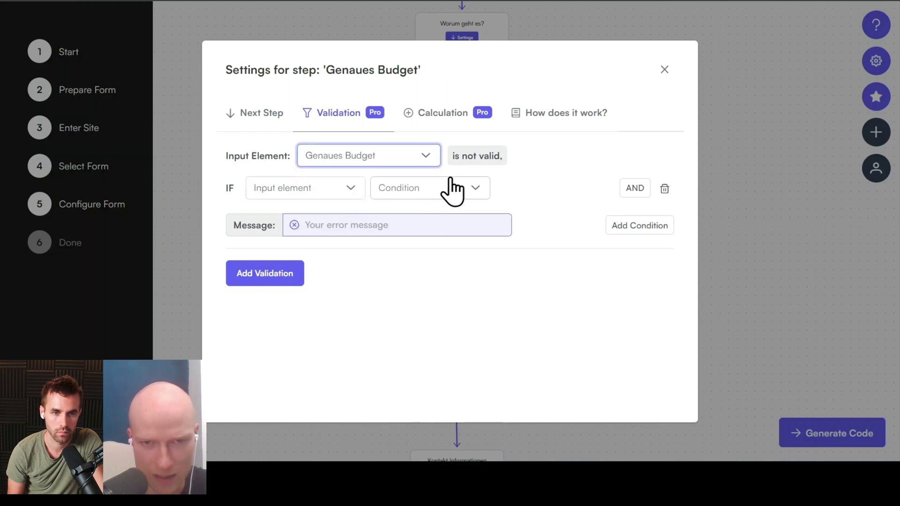
Make the validation condition flag the input as invalid if "Genaues Budget" is smaller than 35000
left_click(341, 188)
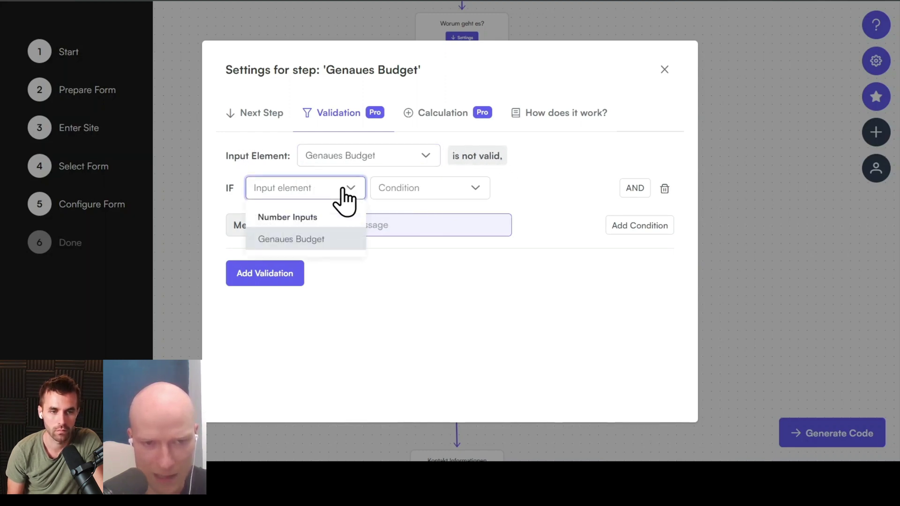
left_click(314, 239)
left_click(449, 194)
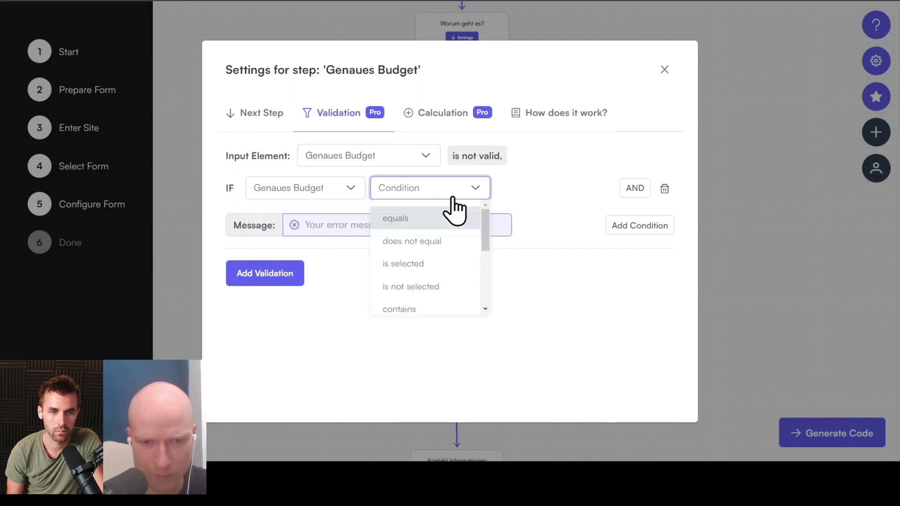
scroll(445, 245, "down", 3)
left_click(425, 263)
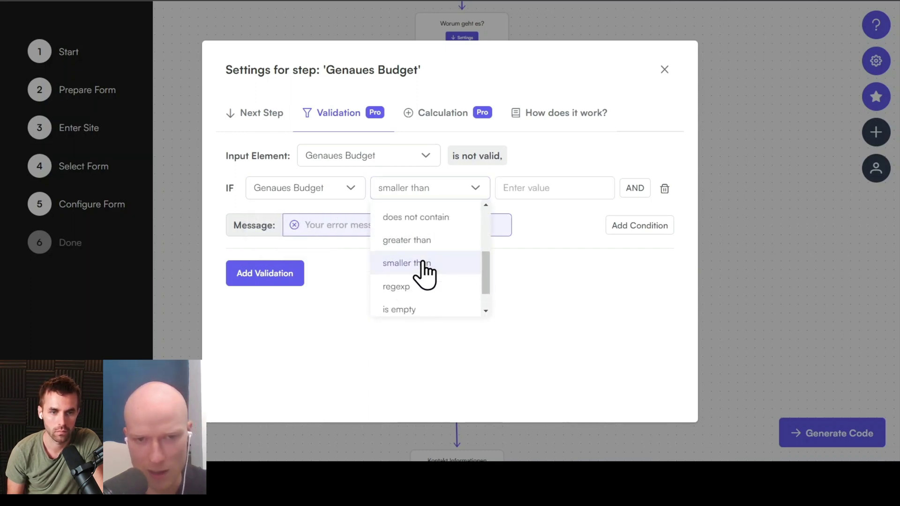
left_click(531, 189)
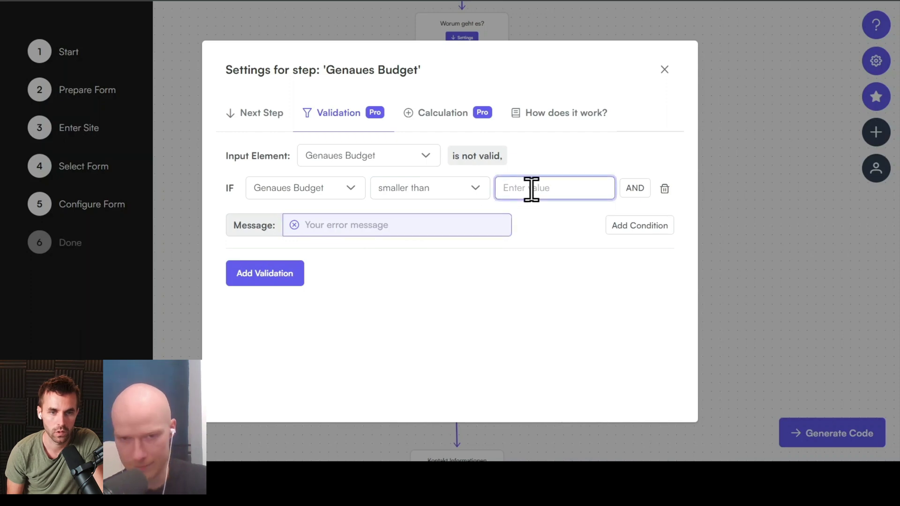
type("35000")
Set the validation's error message to "Bitte gebe eine Zahl größer als 35000"
left_click(421, 225)
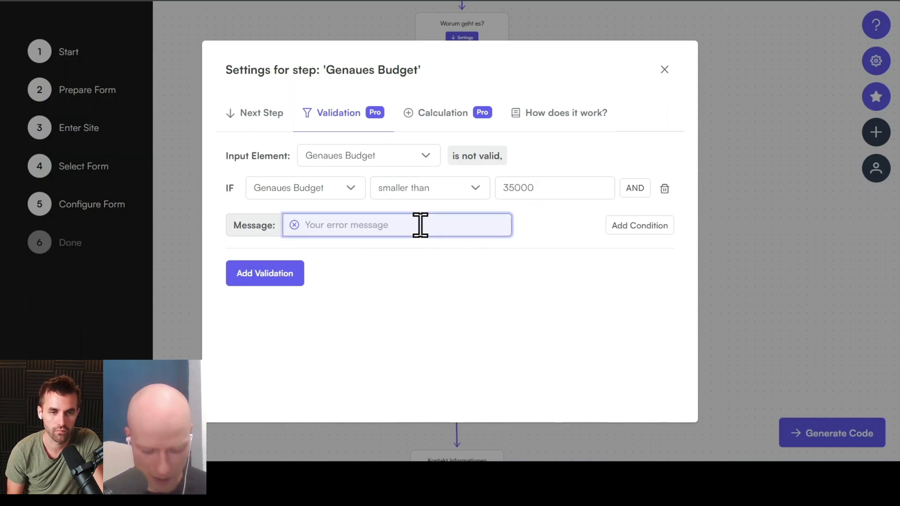
type("Bitte gebe eine Zahl größer als 3500")
type("0")
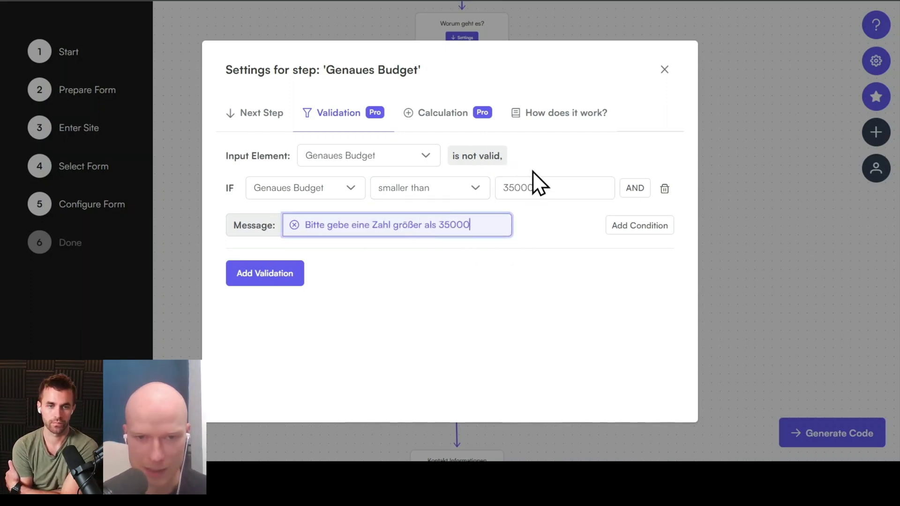
left_click(542, 224)
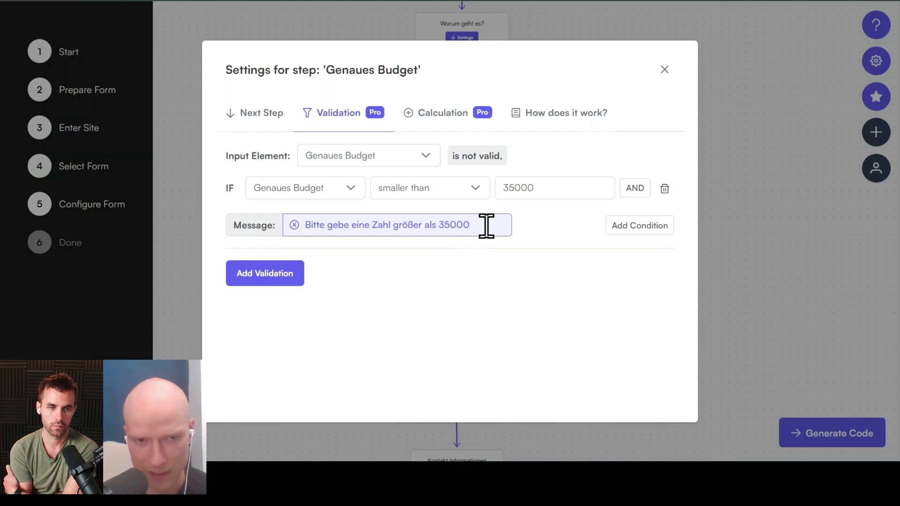
left_click_drag(487, 226, 306, 222)
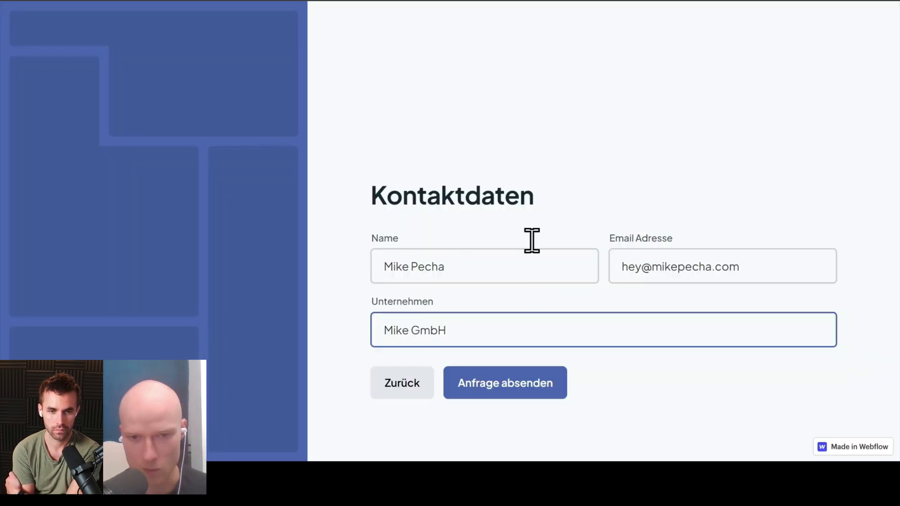
On the live page, submit the project request with the completed contact details
left_click(540, 385)
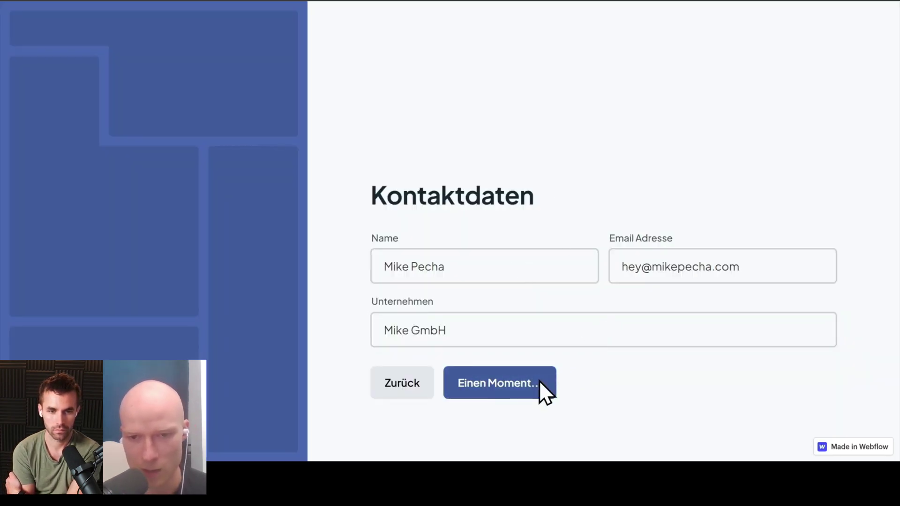